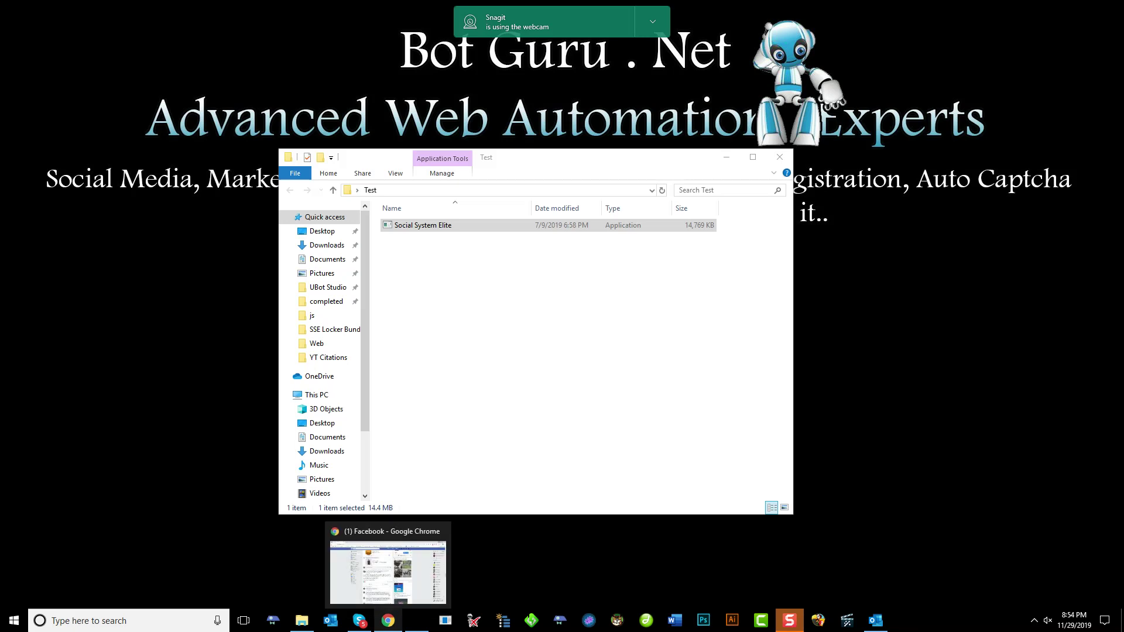
# Open a new Chrome tab and start entering the extrememobwars.com/locker address
pyautogui.click(388, 621)
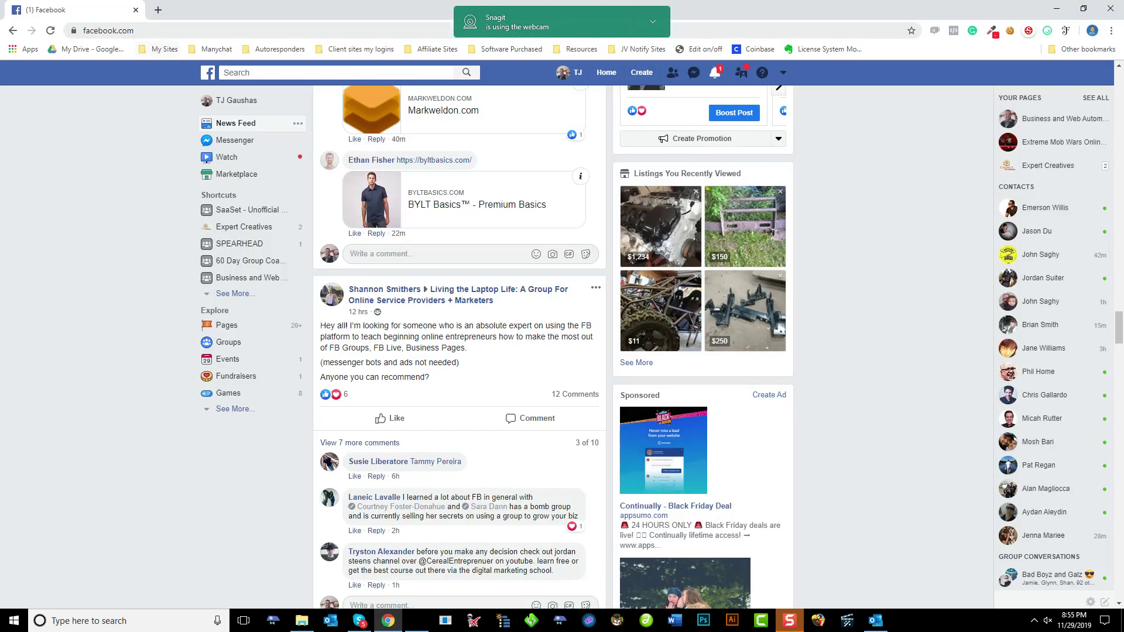
pyautogui.click(158, 10)
pyautogui.write('e')
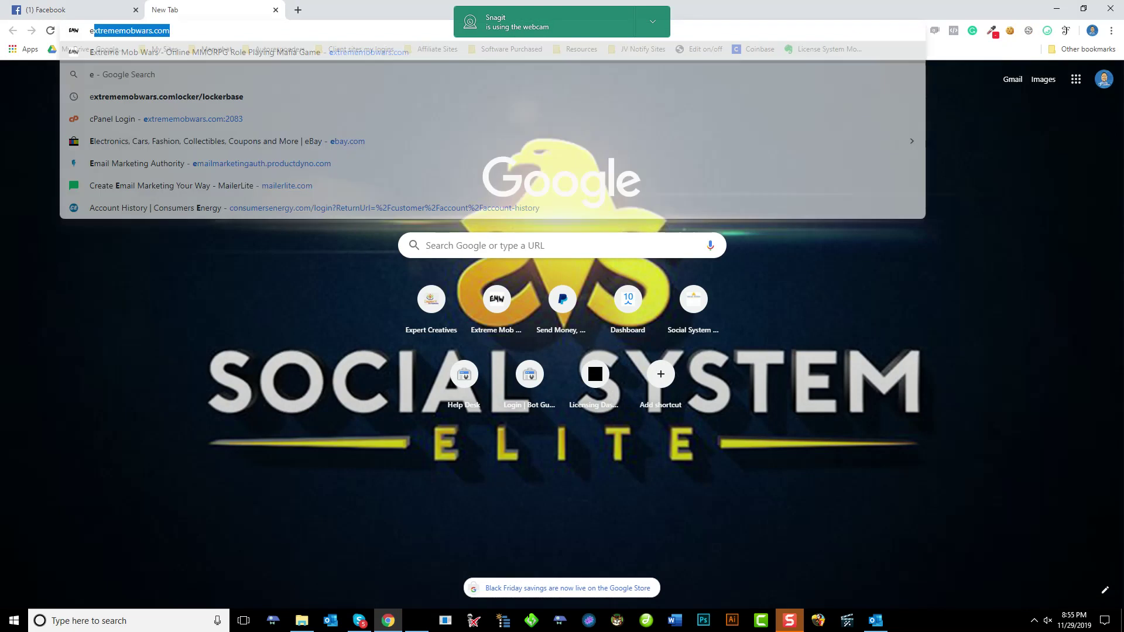
pyautogui.write('x')
pyautogui.press('Right')
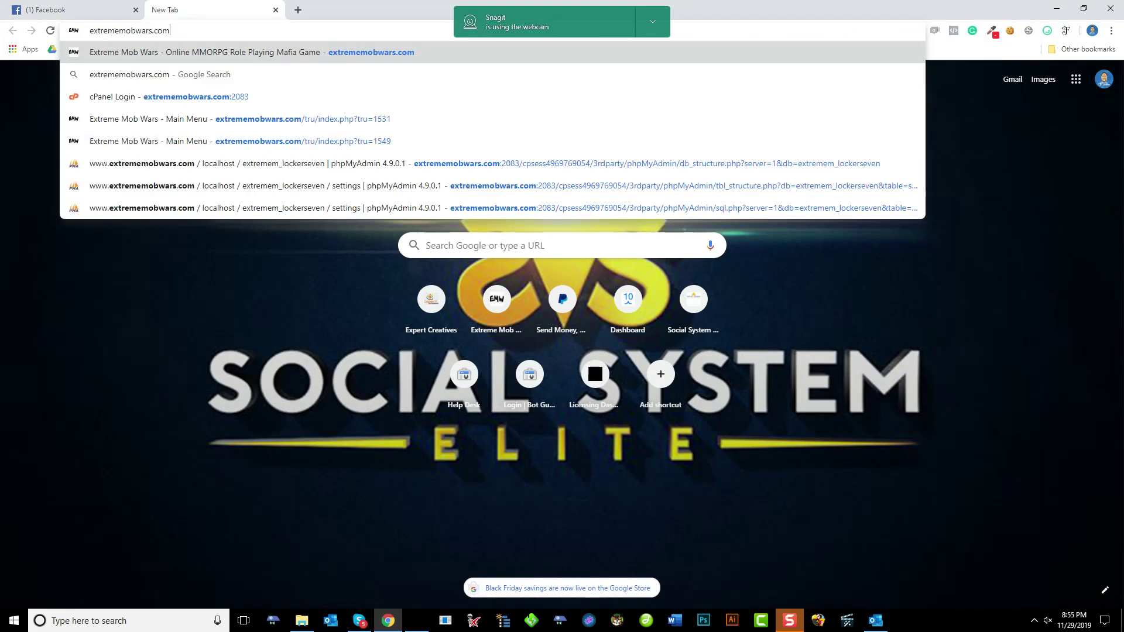
pyautogui.write('/locke')
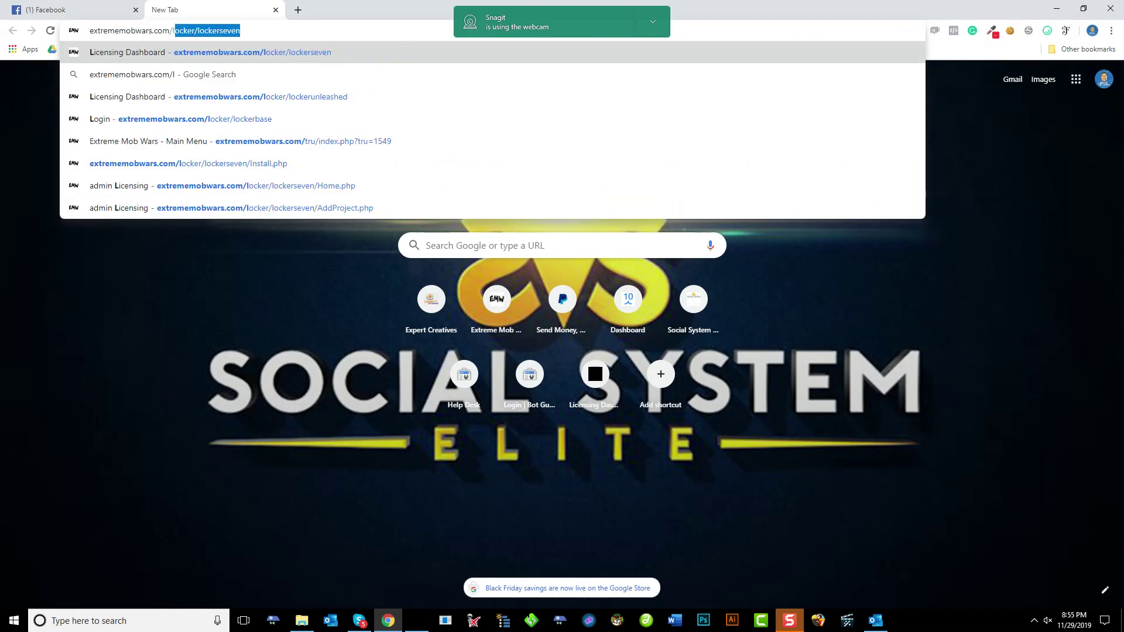
pyautogui.write('r')
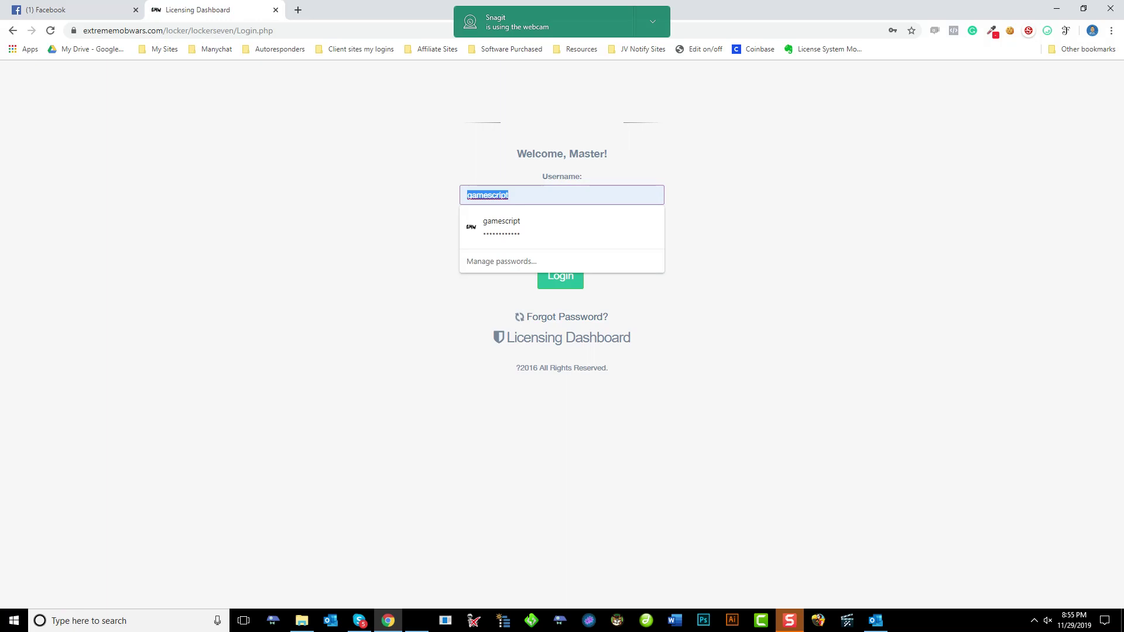
# Log in with the admin credentials and go from All projects to the Add project form
pyautogui.write('ad')
pyautogui.press('Down')
pyautogui.press('Return')
pyautogui.press('Tab')
pyautogui.write('****')
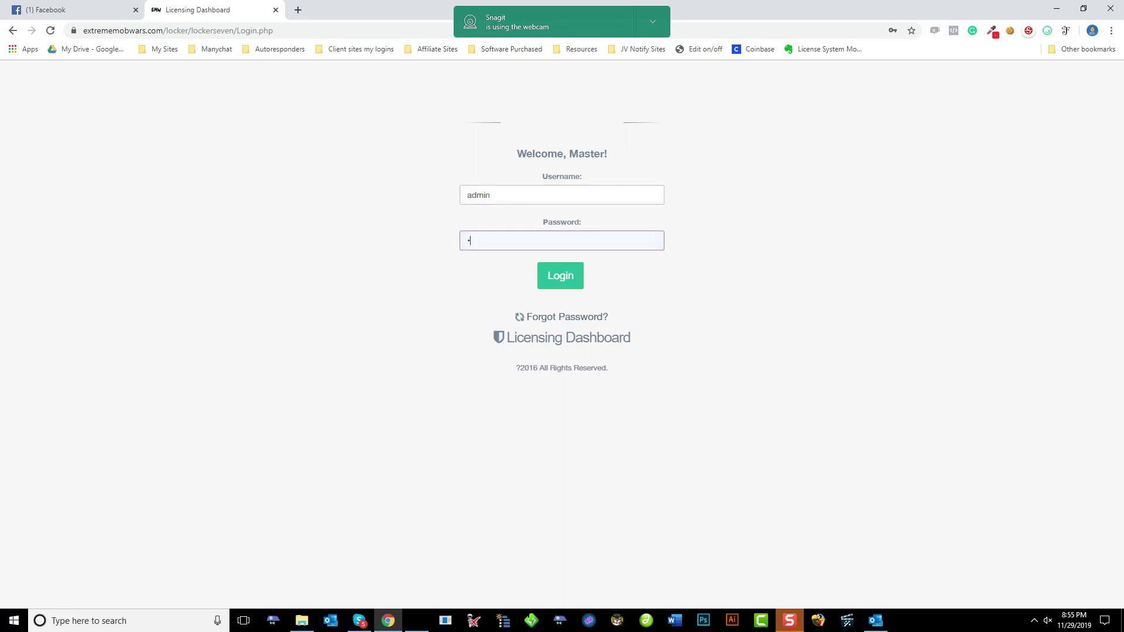
pyautogui.write('***********')
pyautogui.press('Return')
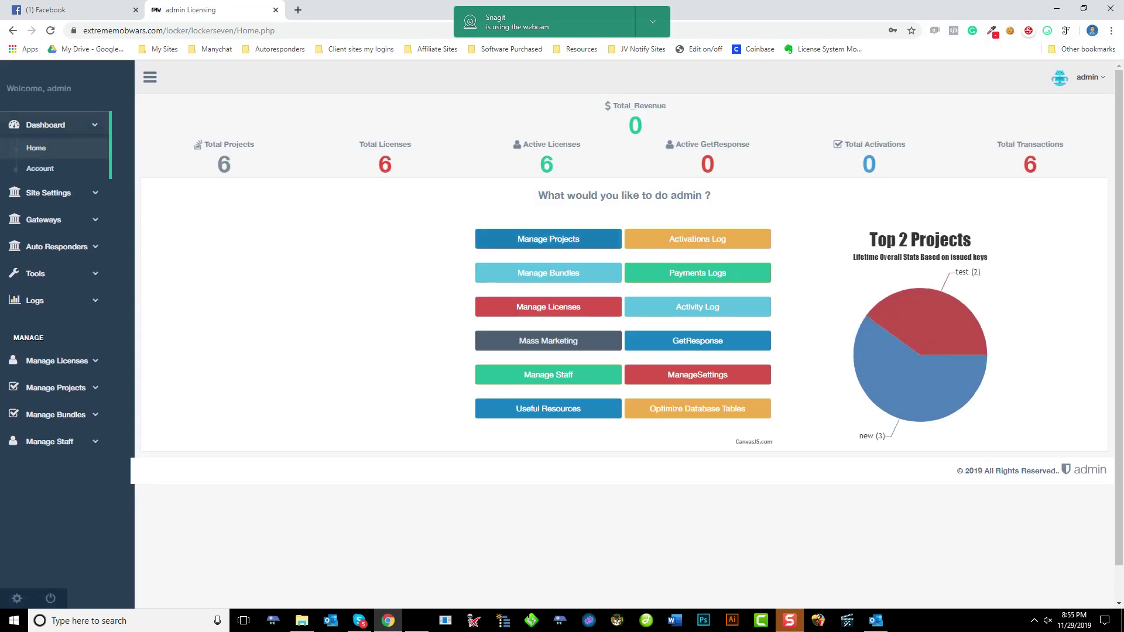
pyautogui.click(56, 387)
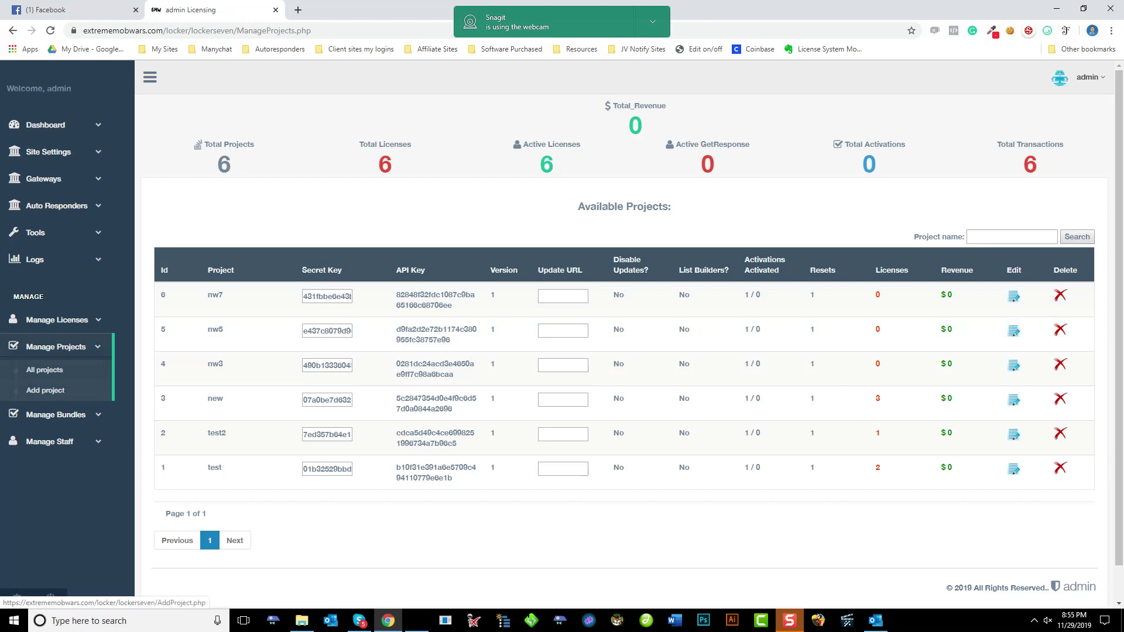
pyautogui.click(46, 389)
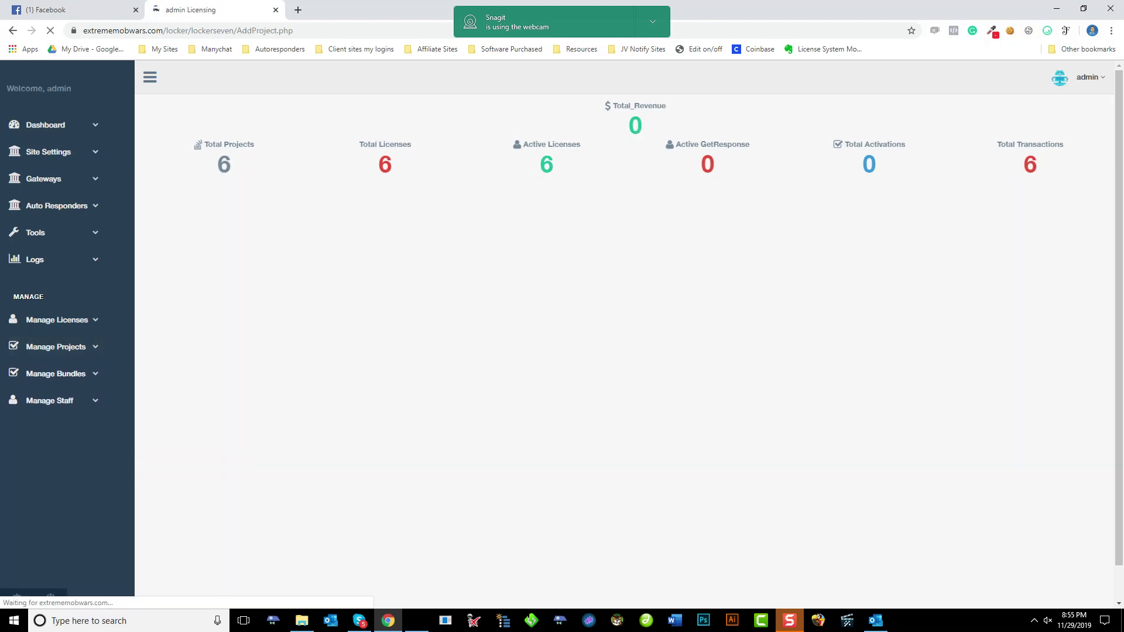
# Enter SoftwareProduct as the project name and select the generated project secret key
pyautogui.click(323, 251)
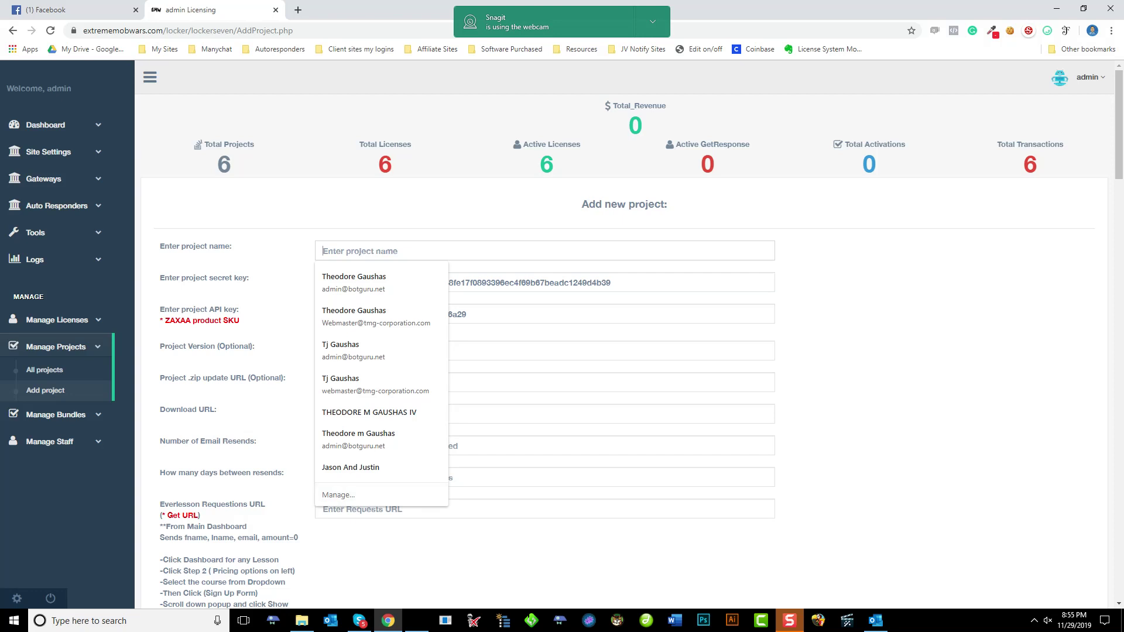
pyautogui.write('Sof')
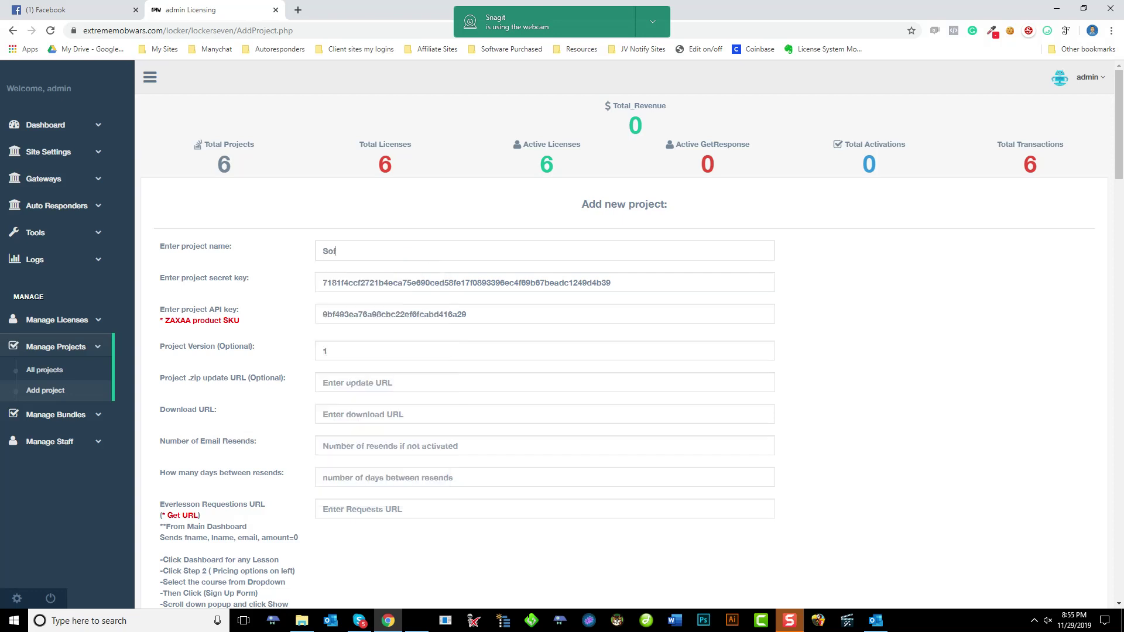
pyautogui.write('twareProduct')
pyautogui.press('Tab')
pyautogui.hotkey('ctrl', 'c')
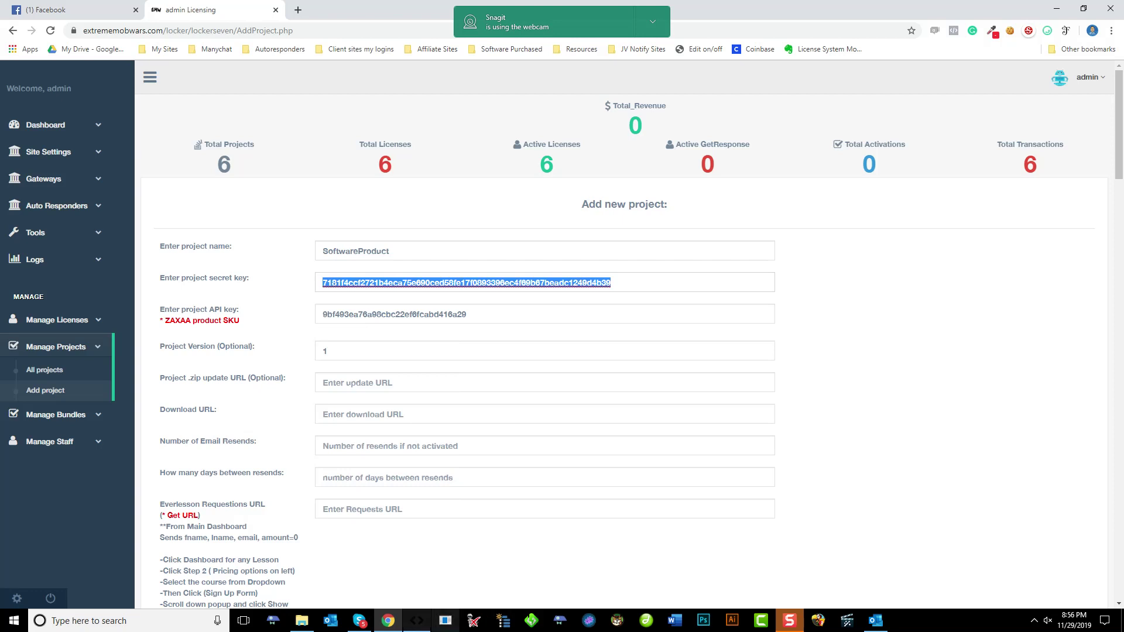
# In Ubot Locker, enter the project name SoftwareProduct and paste the project secret key
pyautogui.hotkey('alt', 'Tab')
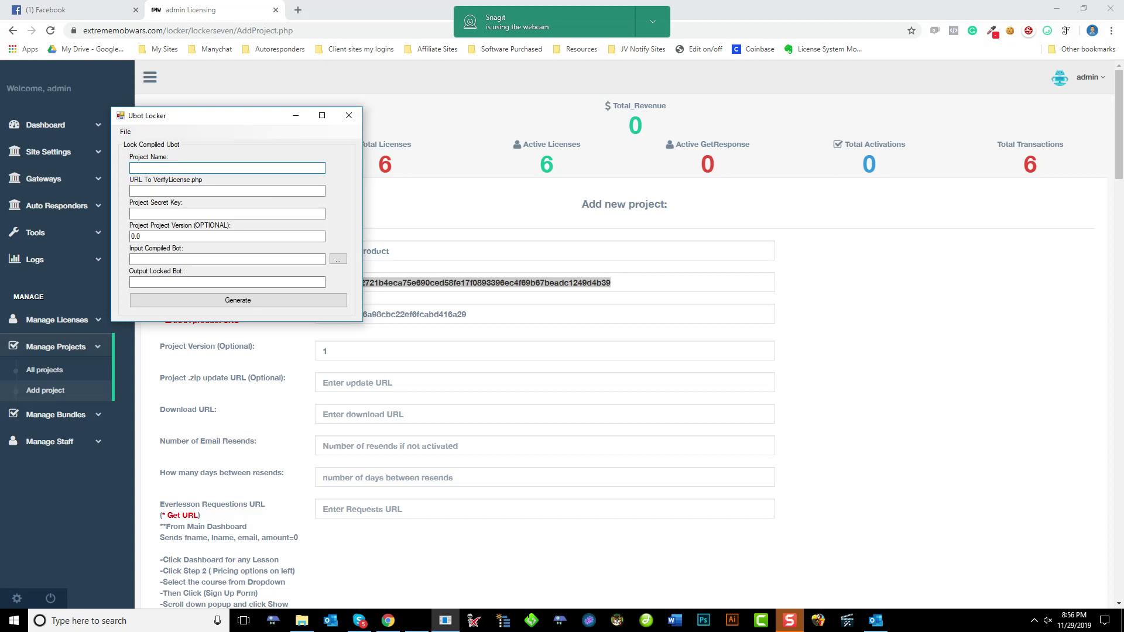
pyautogui.moveTo(186, 123); pyautogui.dragTo(400, 152)
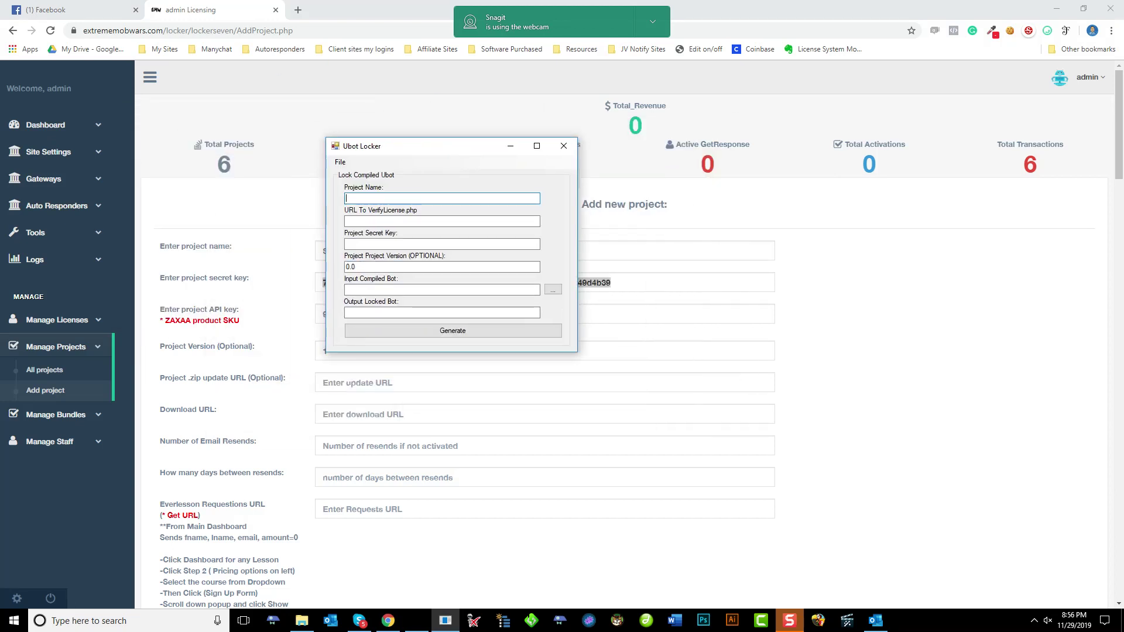
pyautogui.hotkey('alt', 'Tab')
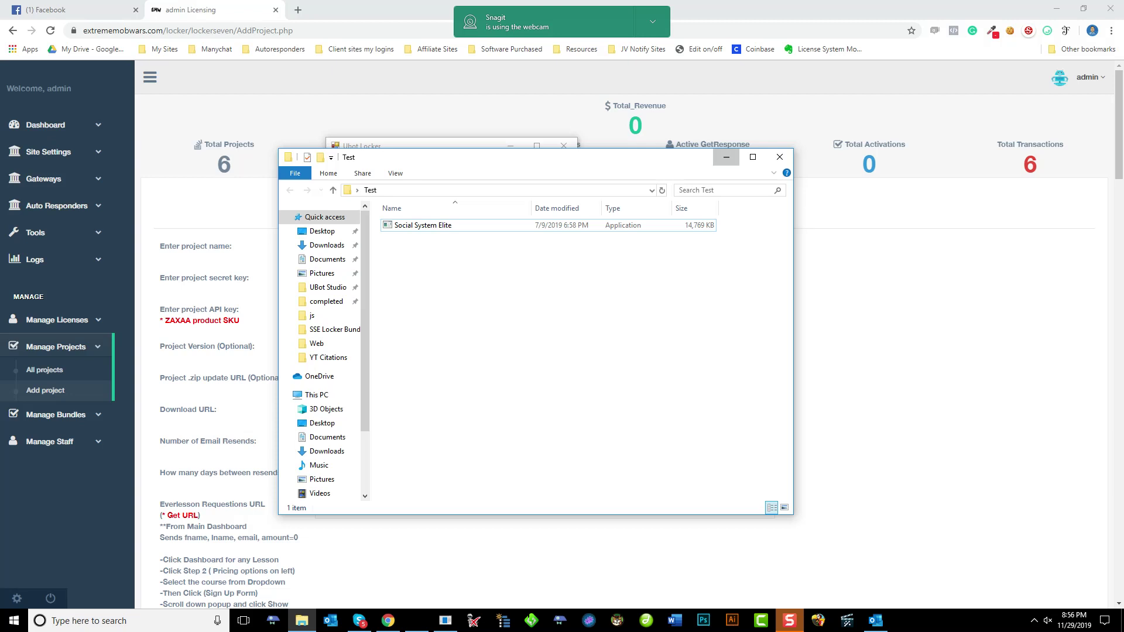
pyautogui.hotkey('alt', 'F4')
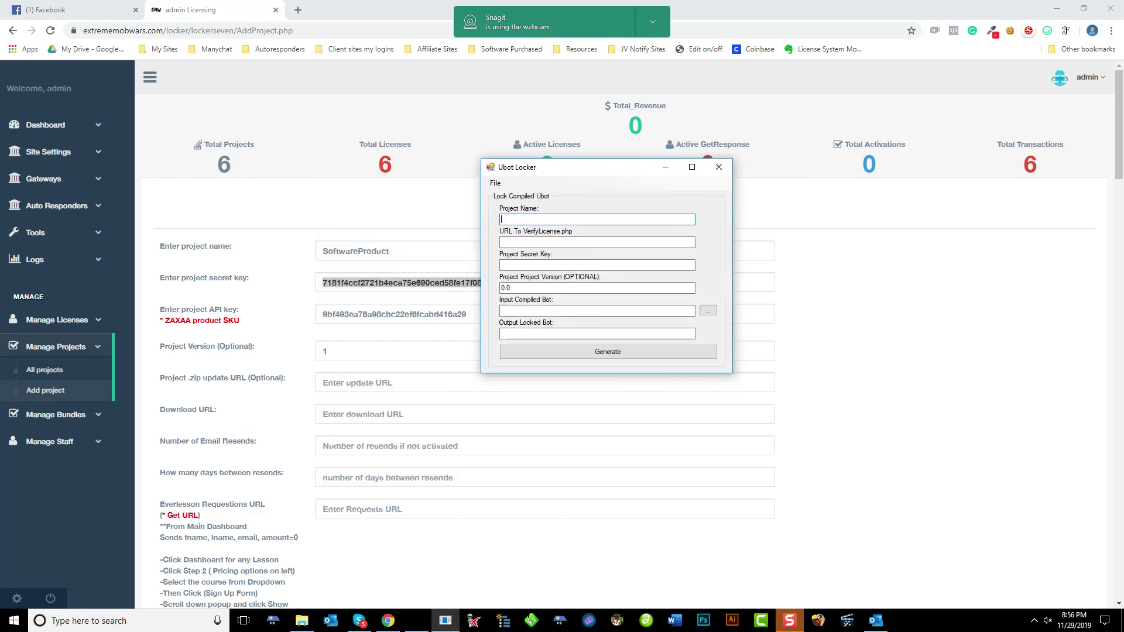
pyautogui.write('SoftwareProduct')
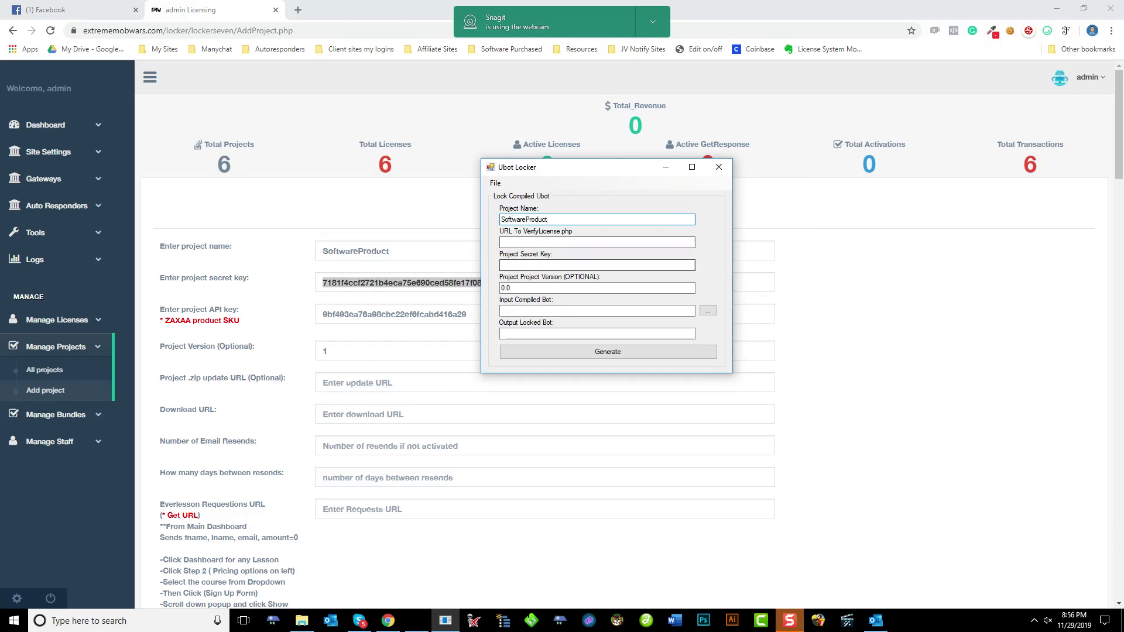
pyautogui.click(597, 265)
pyautogui.hotkey('ctrl', 'v')
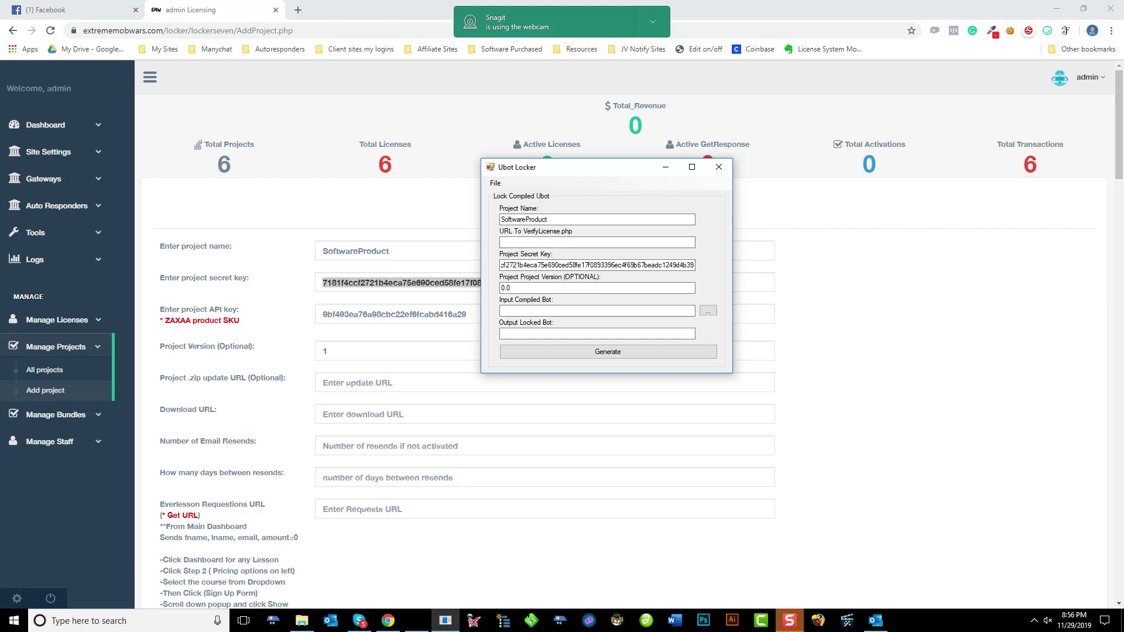
# Fill the verify URL with the dashboard's lockerseven/ address plus the license file name
pyautogui.click(597, 242)
pyautogui.click(188, 30)
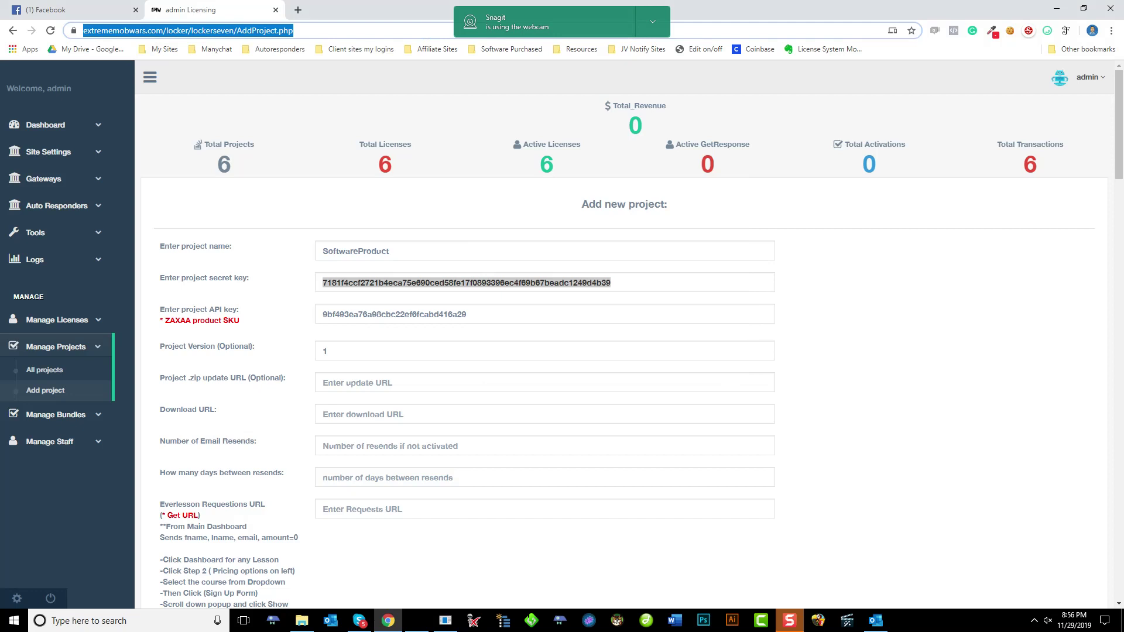
pyautogui.click(237, 30)
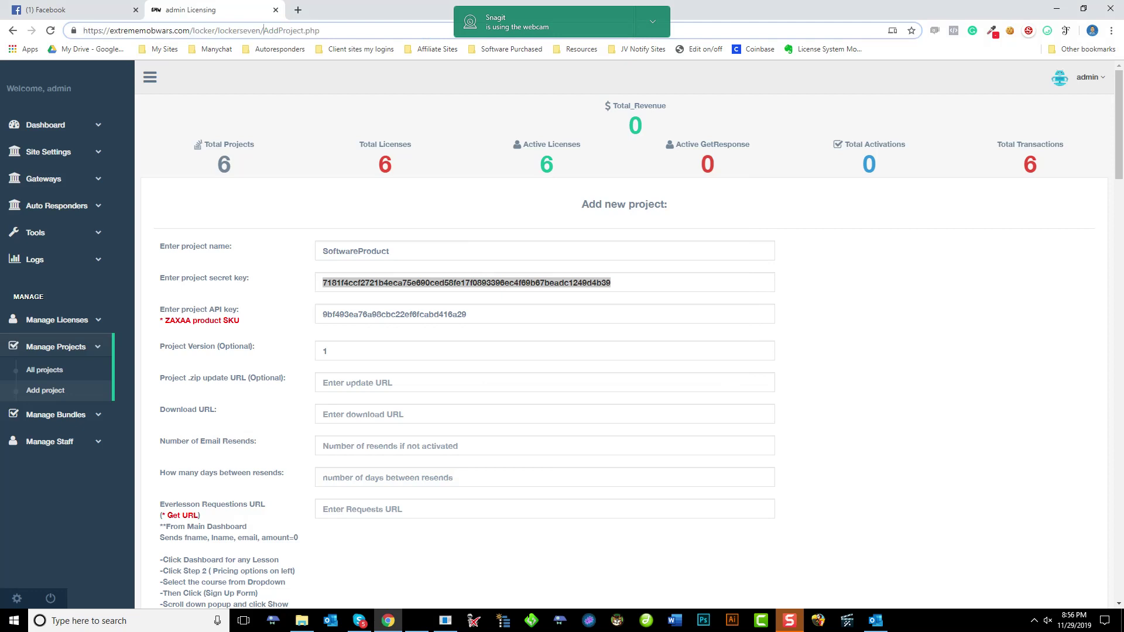
pyautogui.moveTo(264, 30); pyautogui.dragTo(83, 30)
pyautogui.hotkey('ctrl', 'c')
pyautogui.click(320, 30)
pyautogui.click(446, 620)
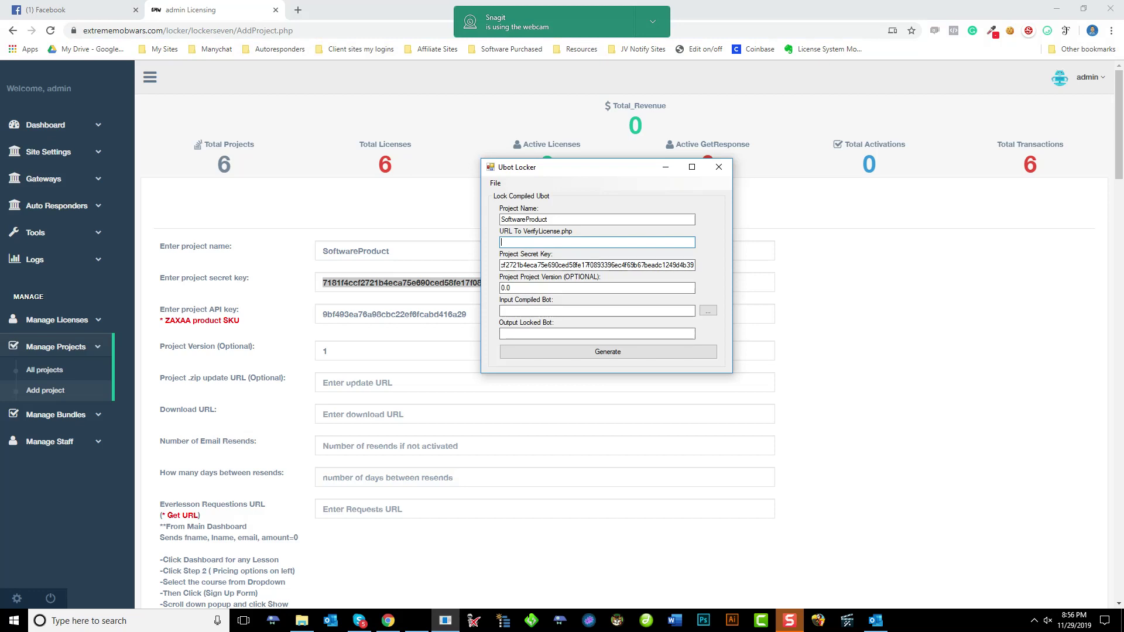
pyautogui.hotkey('ctrl', 'v')
pyautogui.write('V')
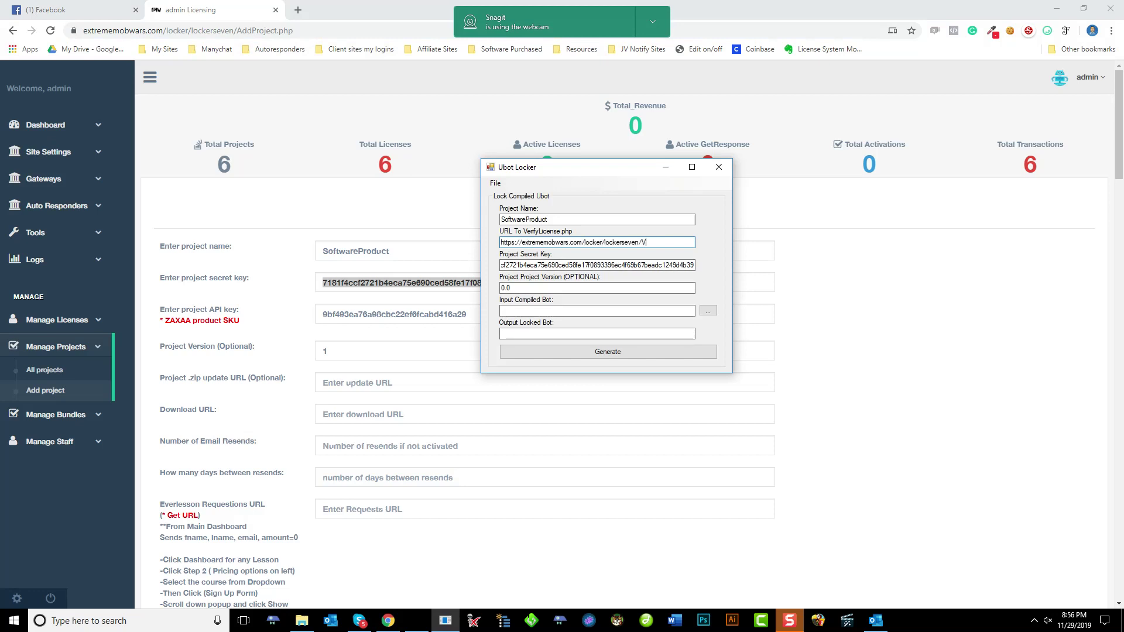
pyautogui.write('iewifyLicense.php')
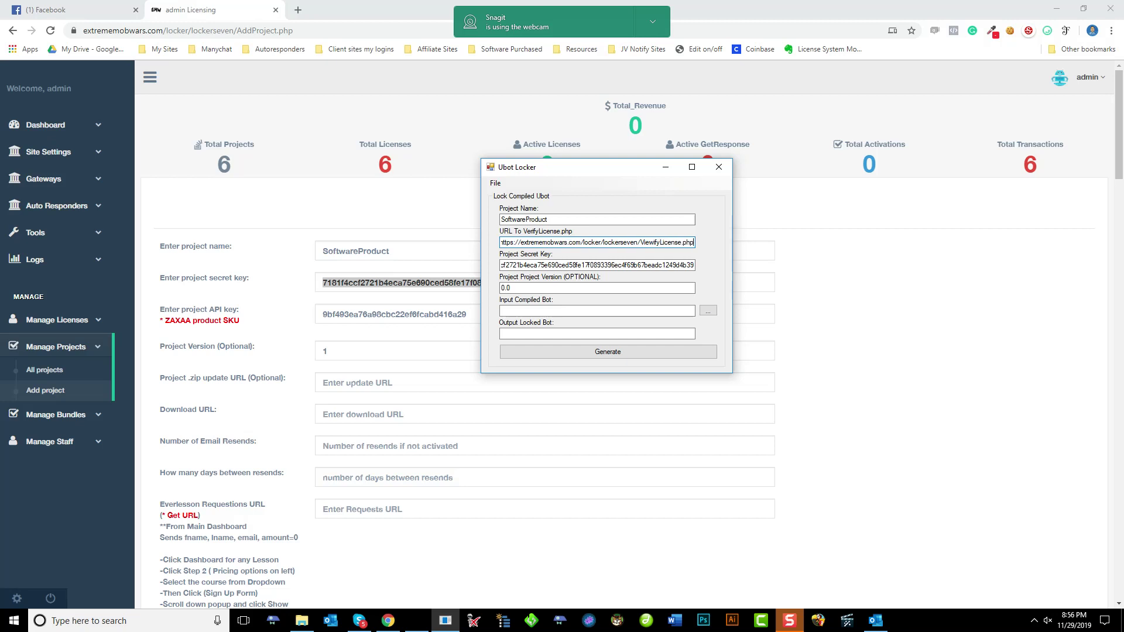
# Correct the file name to VerifyLicense.php and set the project version to 1
pyautogui.click(653, 242)
pyautogui.press('BackSpace')
pyautogui.press('BackSpace')
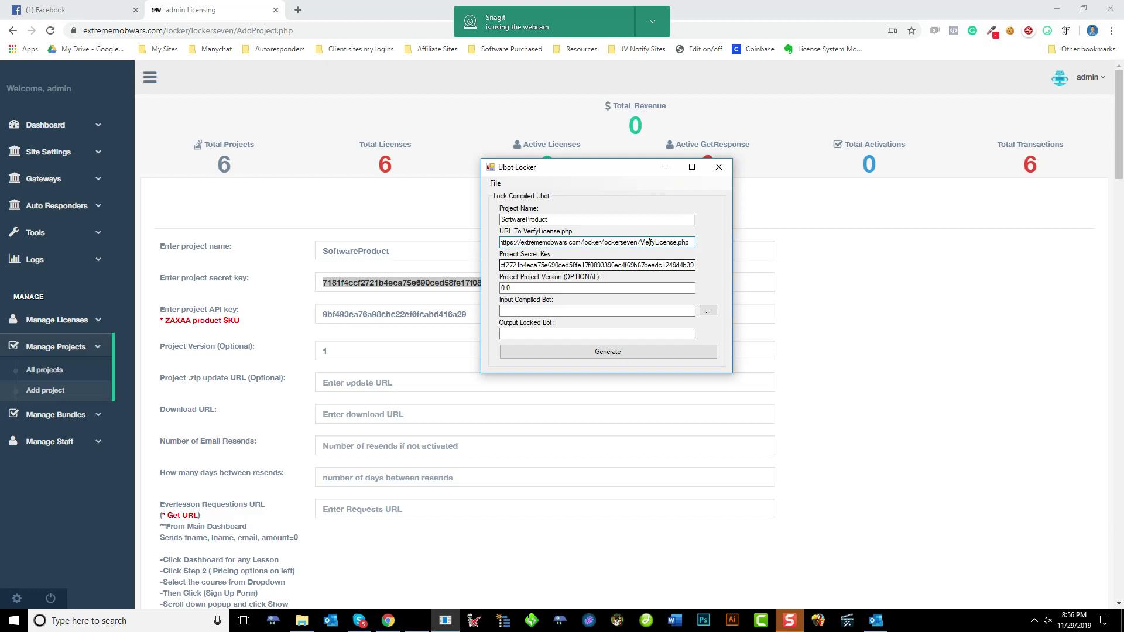
pyautogui.write('r')
pyautogui.press('Tab')
pyautogui.press('Tab')
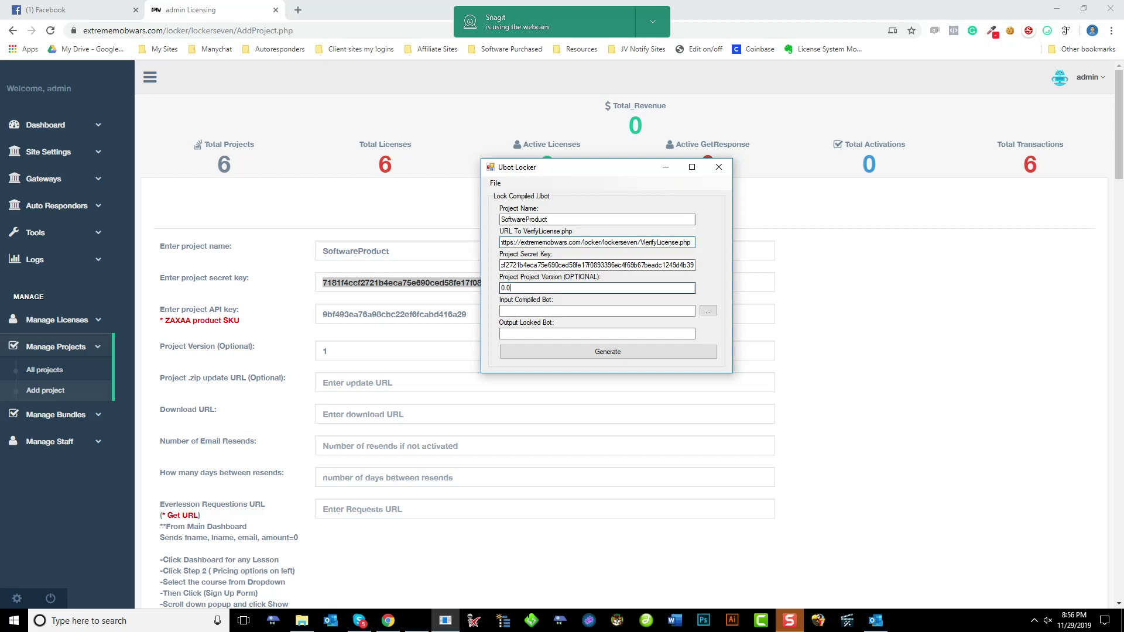
pyautogui.write('1')
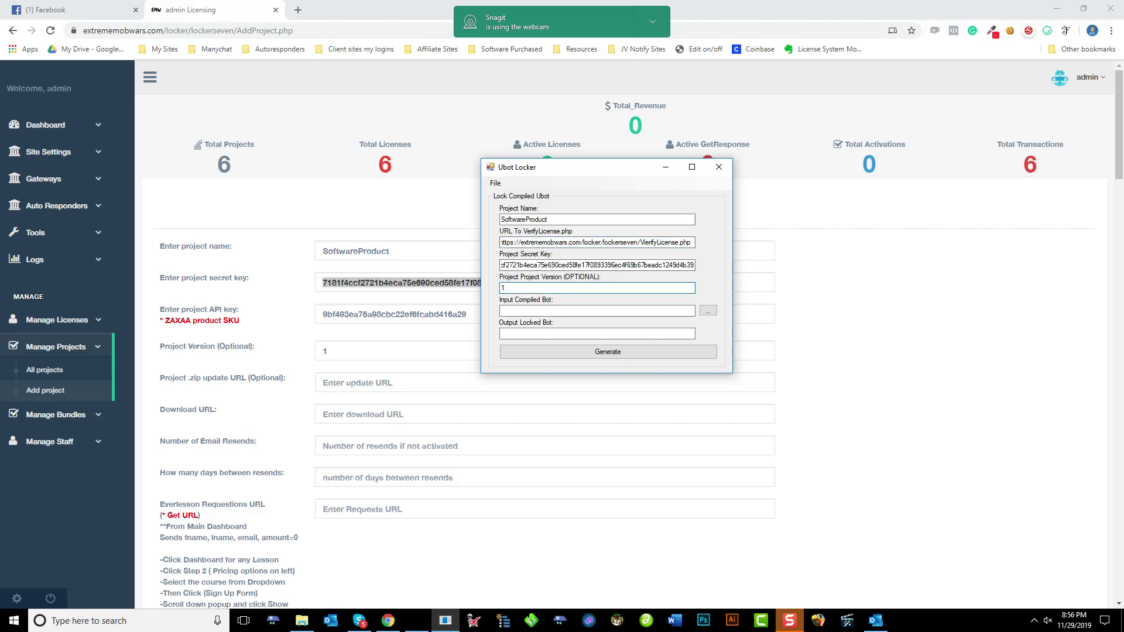
pyautogui.press('Tab')
pyautogui.press('Tab')
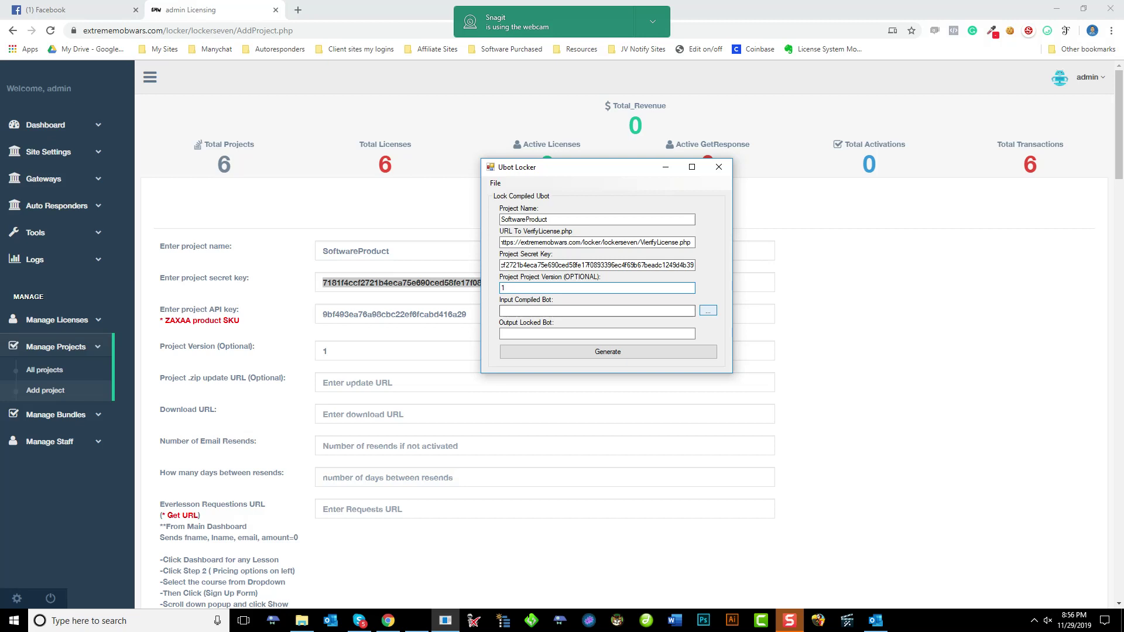
# Lock Desktop\Test\Social System Elite, generating its locked copy
pyautogui.press('Return')
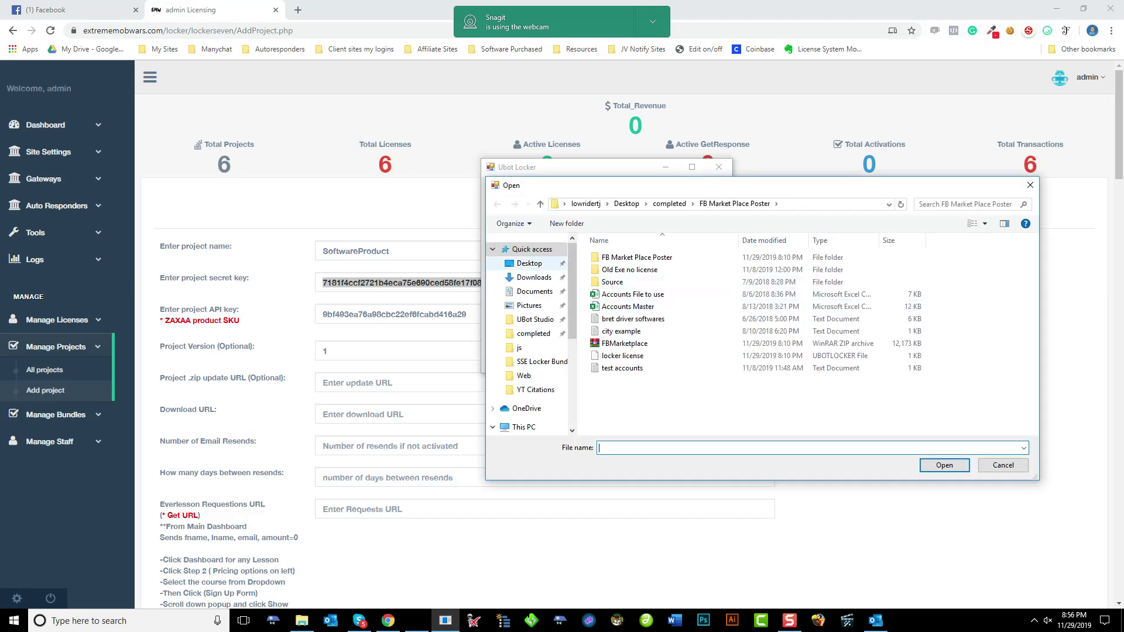
pyautogui.click(529, 262)
pyautogui.scroll(-5, 806, 351)
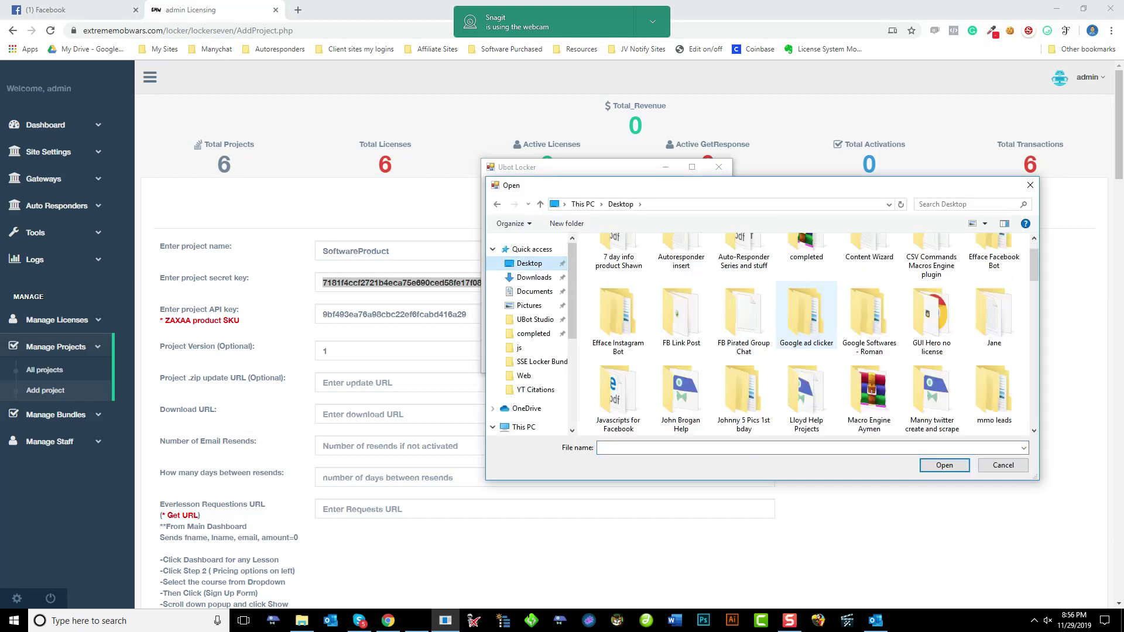
pyautogui.doubleClick(870, 296)
pyautogui.doubleClick(630, 257)
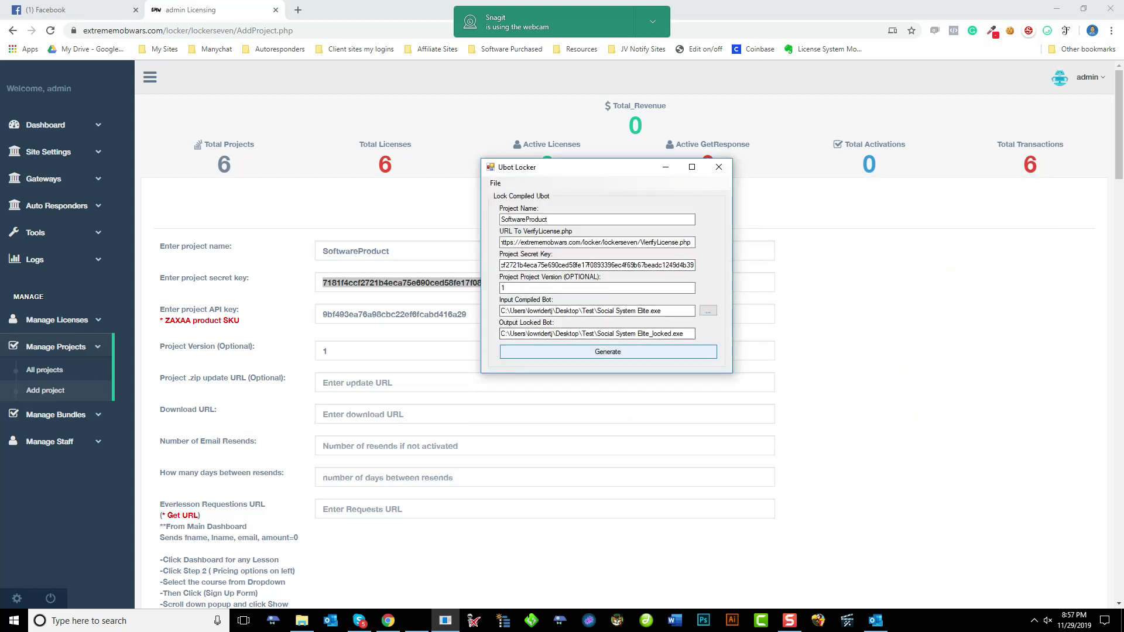
pyautogui.press('Return')
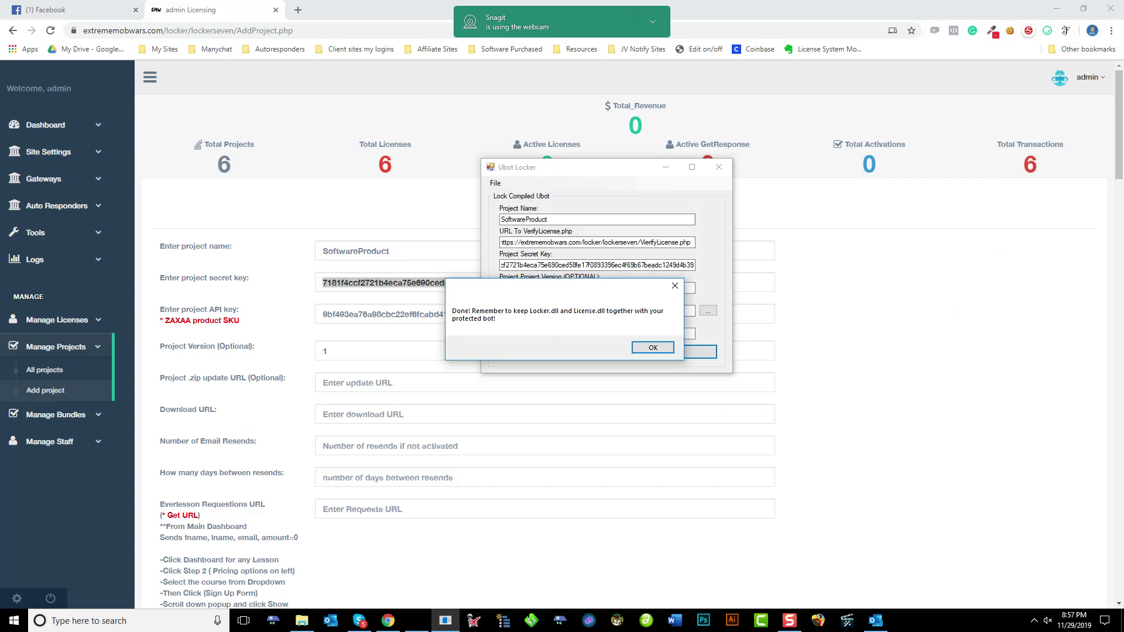
pyautogui.press('Return')
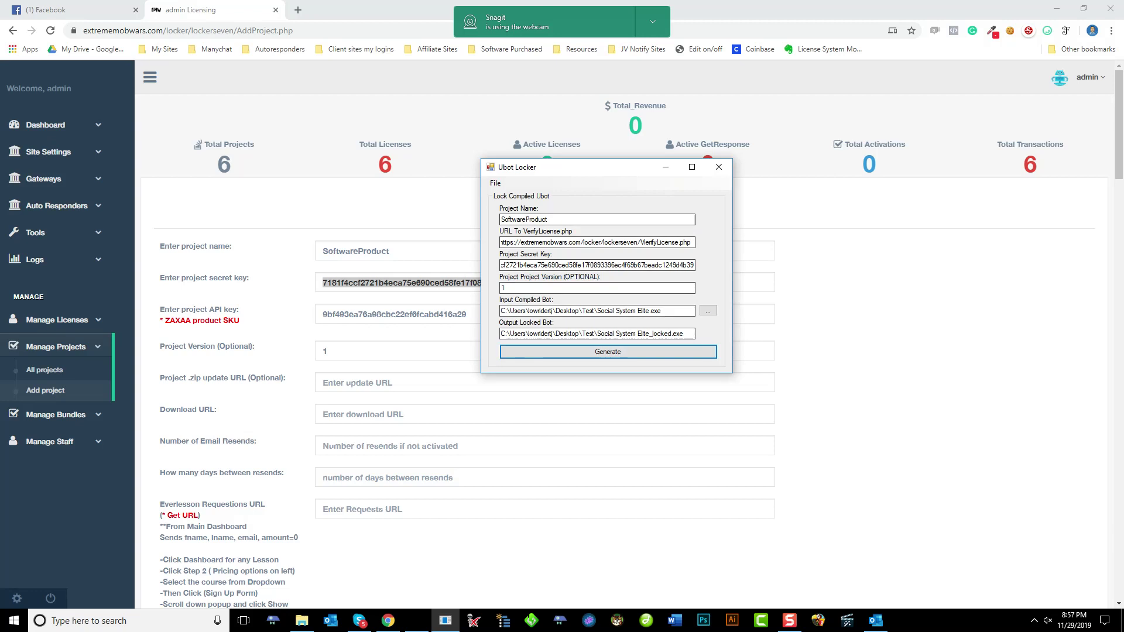
# Save the locker settings as 'Ubotlocker settings'
pyautogui.hotkey('alt', 'f')
pyautogui.press('Down')
pyautogui.press('Up')
pyautogui.press('Return')
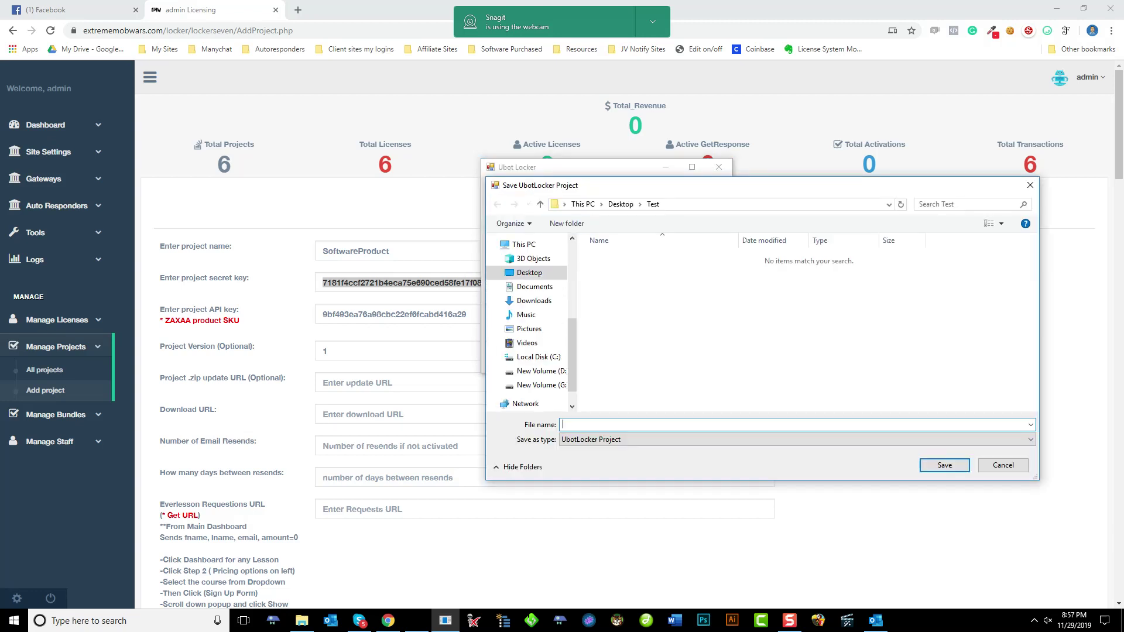
pyautogui.write('Ubotlocker settings')
pyautogui.press('Return')
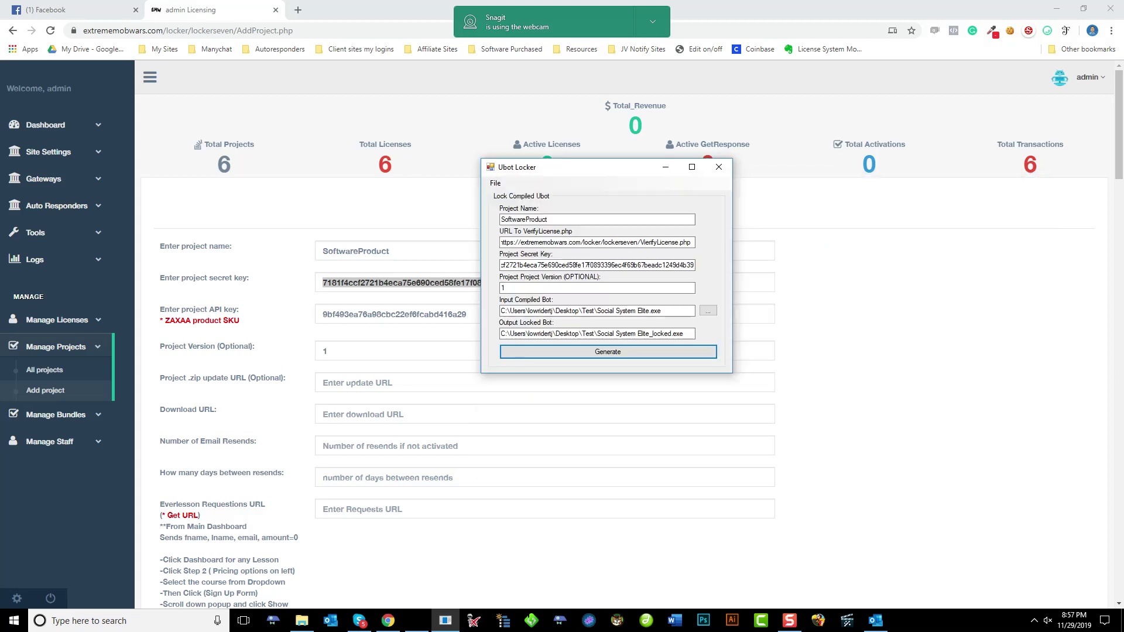
# Reload the Ubotlocker settings file, close Ubot Locker and open the Test folder
pyautogui.press('alt')
pyautogui.press('Down')
pyautogui.press('Down')
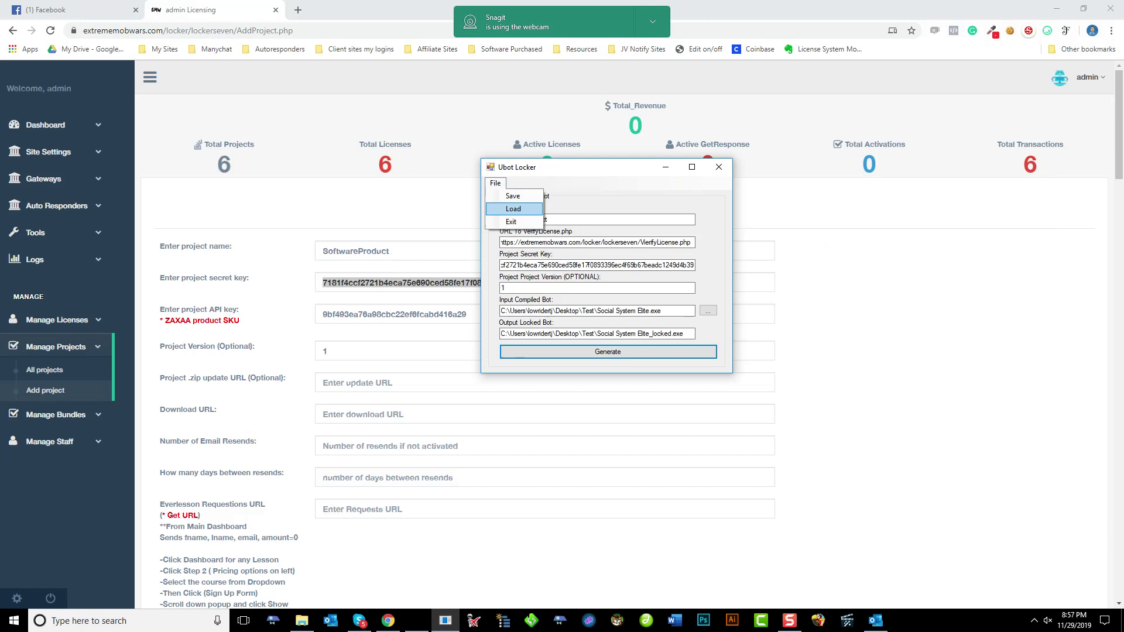
pyautogui.press('Return')
pyautogui.click(631, 258)
pyautogui.press('Return')
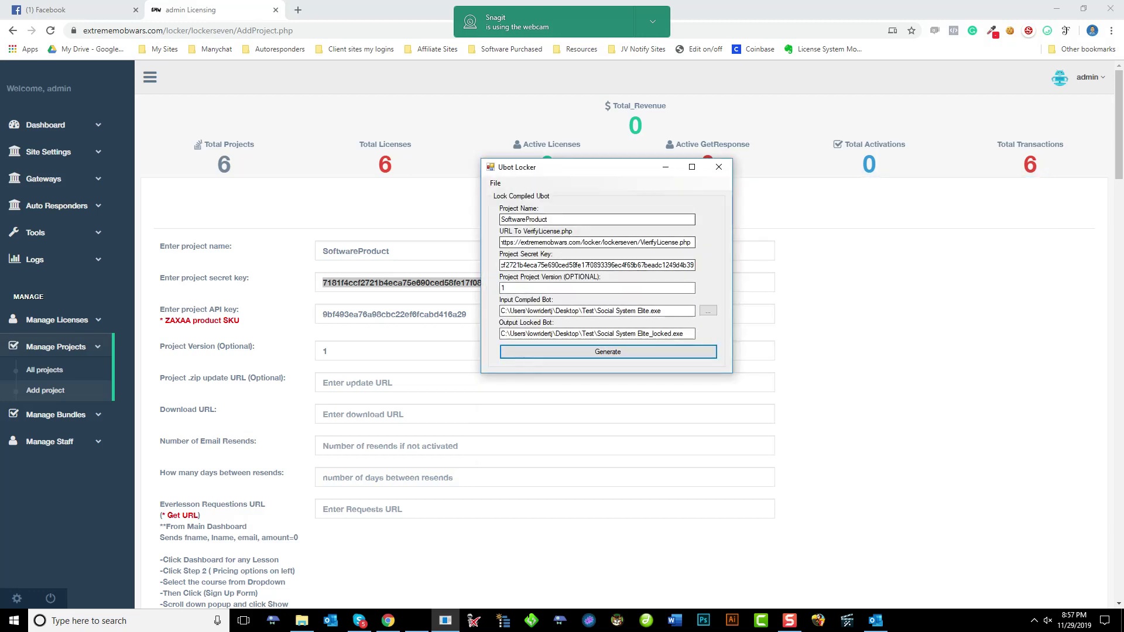
pyautogui.click(719, 167)
pyautogui.click(302, 621)
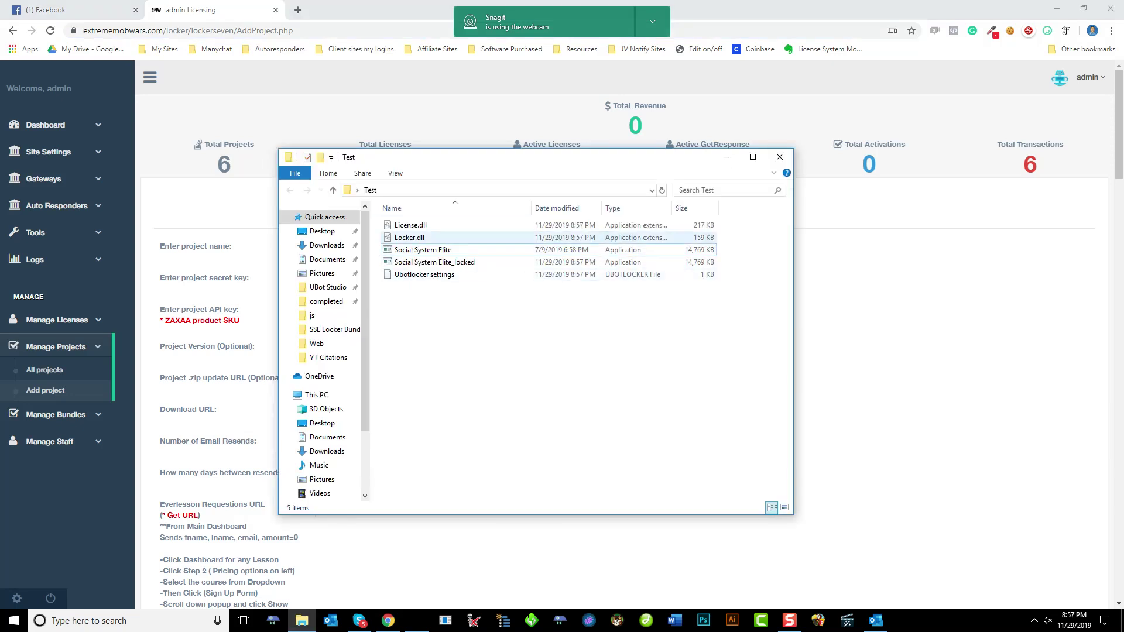
# Select then deselect License.dll, Locker.dll and Social System Elite_locked, and drag the Test window off-screen
pyautogui.click(411, 225)
pyautogui.keyDown('ctrl'); pyautogui.click(409, 237); pyautogui.keyUp('ctrl')
pyautogui.keyDown('ctrl'); pyautogui.click(435, 262); pyautogui.keyUp('ctrl')
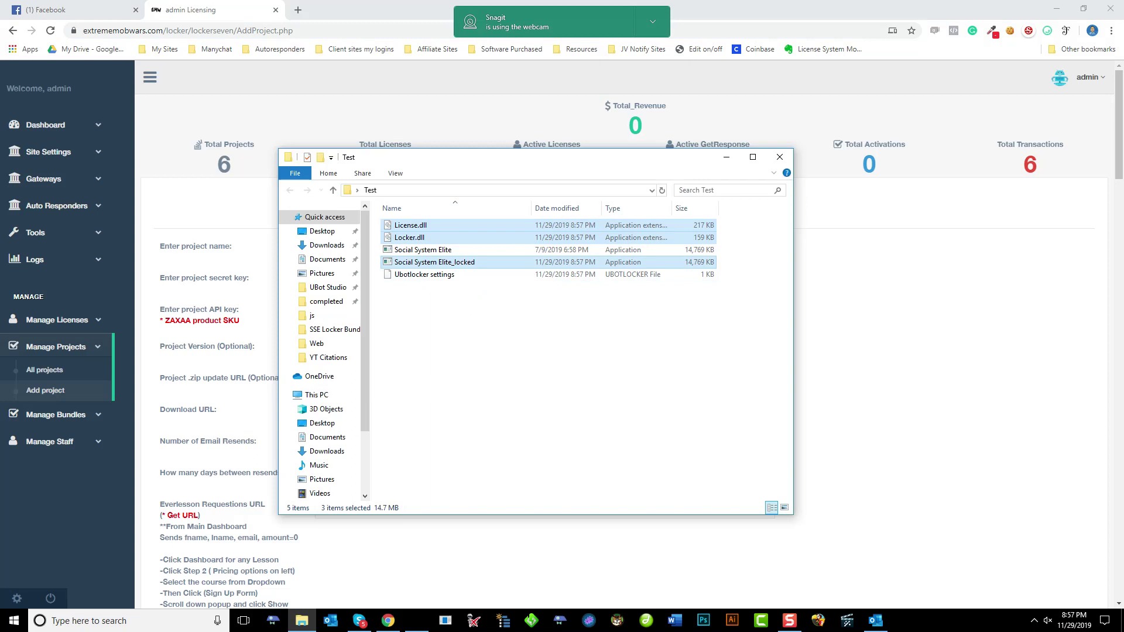
pyautogui.rightClick(456, 359)
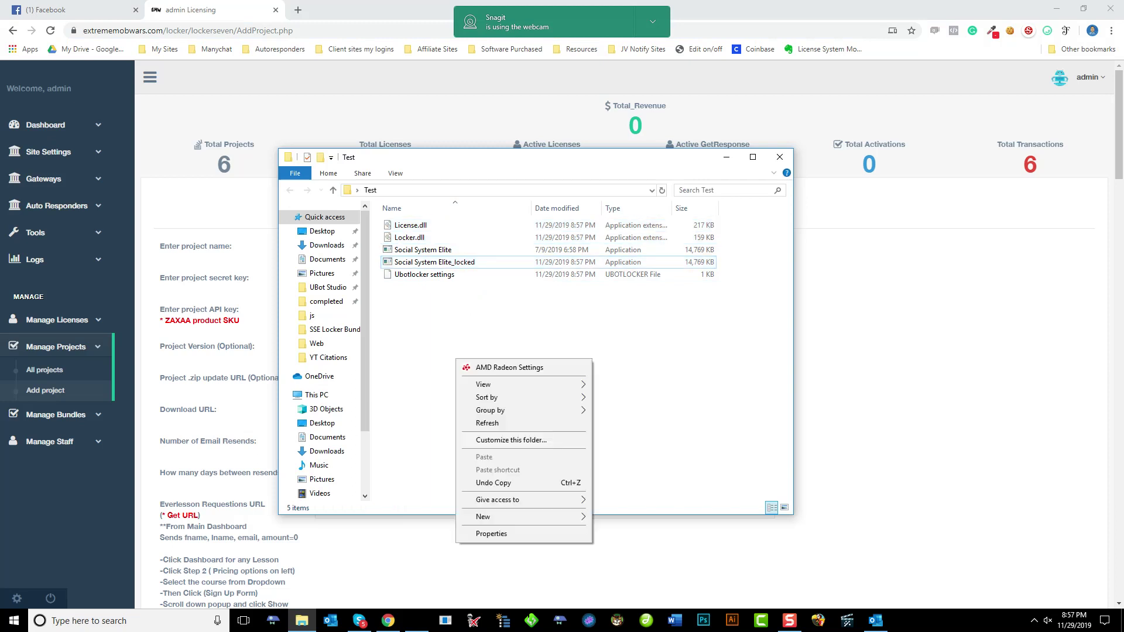
pyautogui.press('Escape')
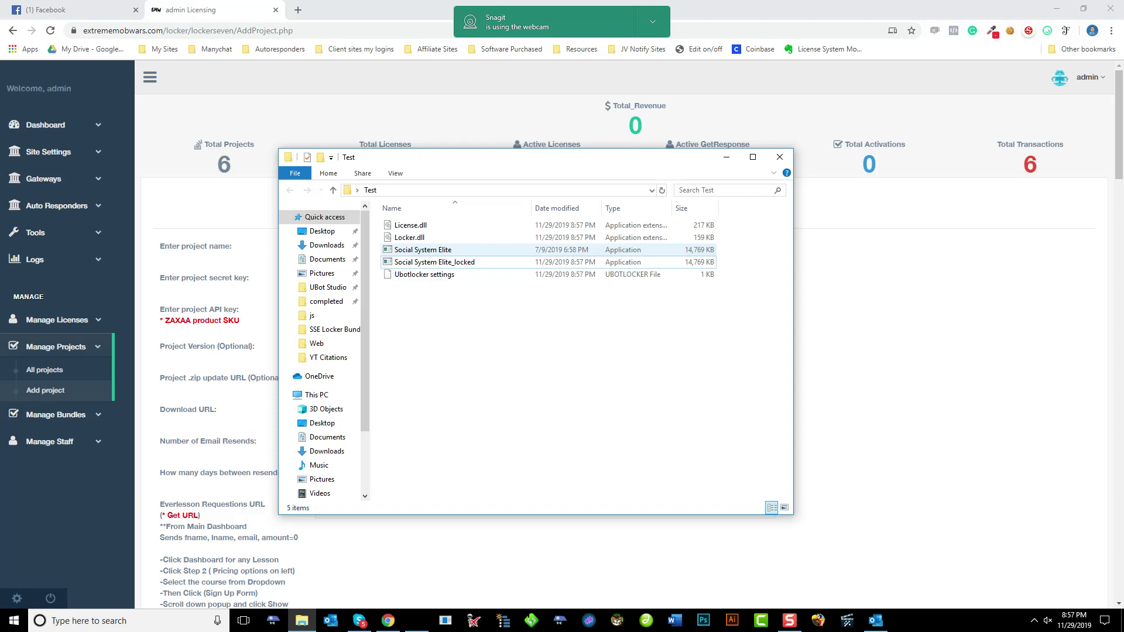
pyautogui.click(410, 224)
pyautogui.keyDown('ctrl'); pyautogui.click(409, 237); pyautogui.keyUp('ctrl')
pyautogui.keyDown('ctrl'); pyautogui.click(434, 262); pyautogui.keyUp('ctrl')
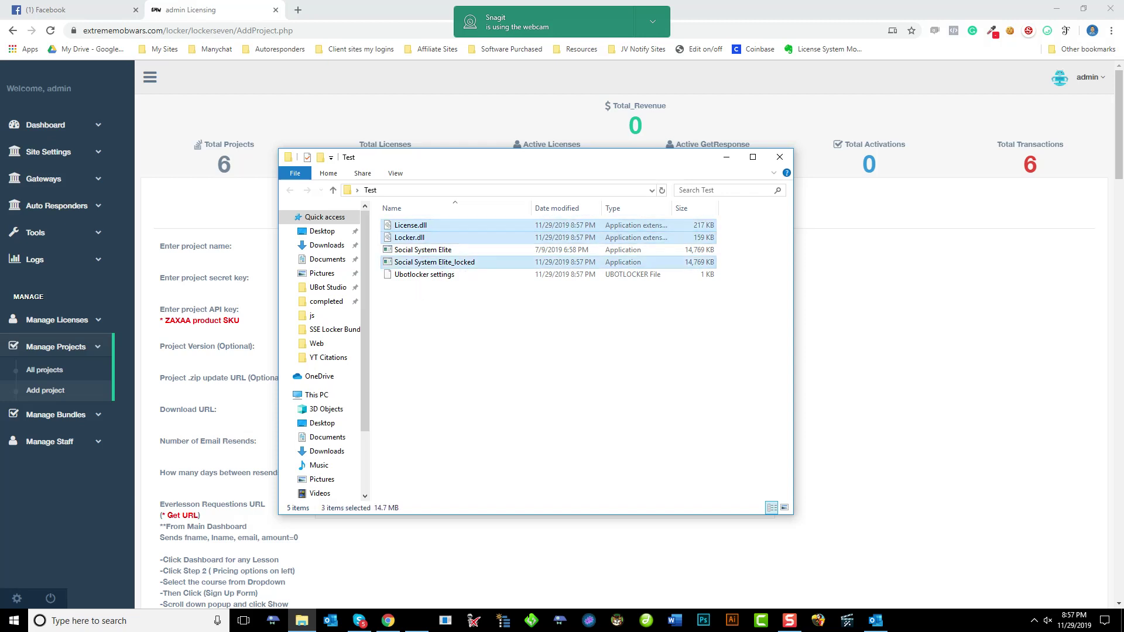
pyautogui.moveTo(410, 157); pyautogui.dragTo(1123, 157)
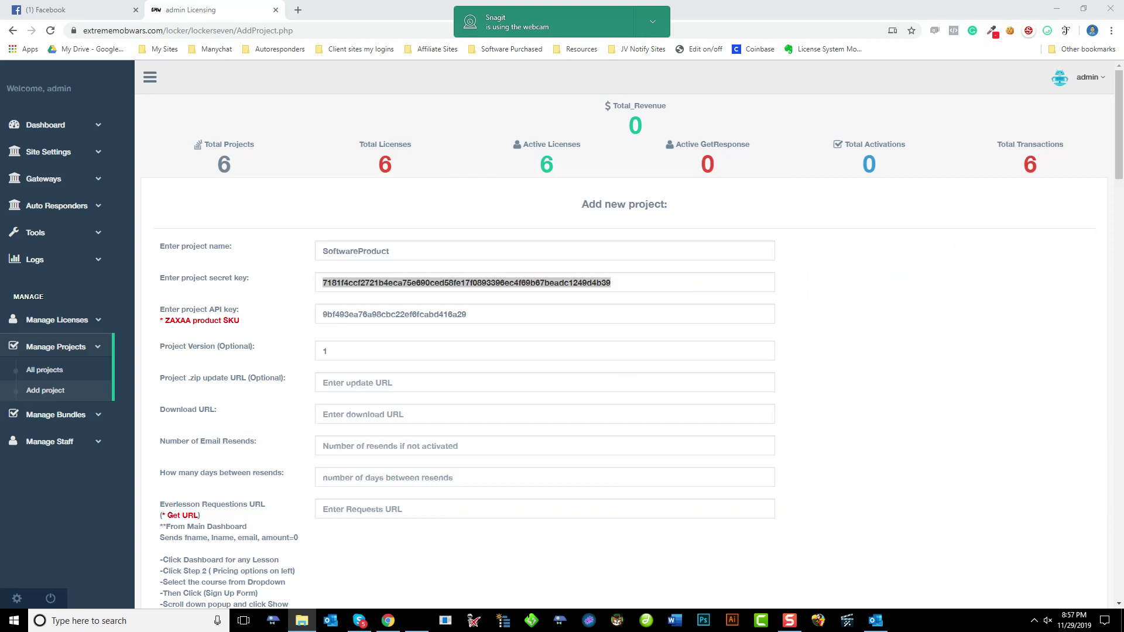
pyautogui.click(351, 383)
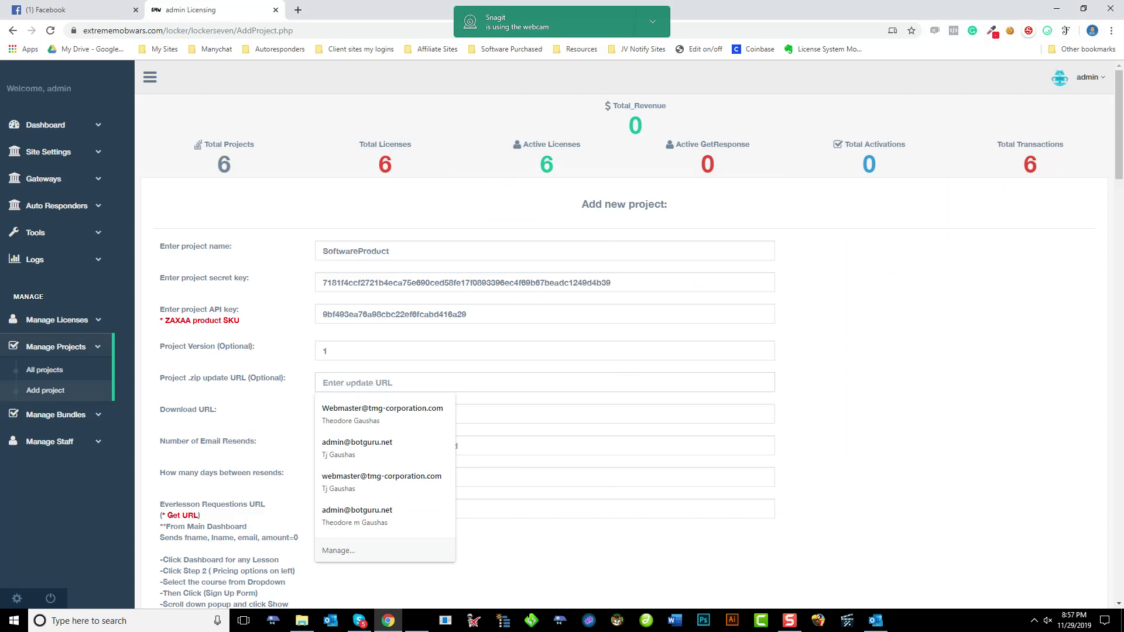
# Archive Social System Elite_locked, Locker.dll and License.dll into updates.zip with WinRAR
pyautogui.hotkey('alt', 'Tab')
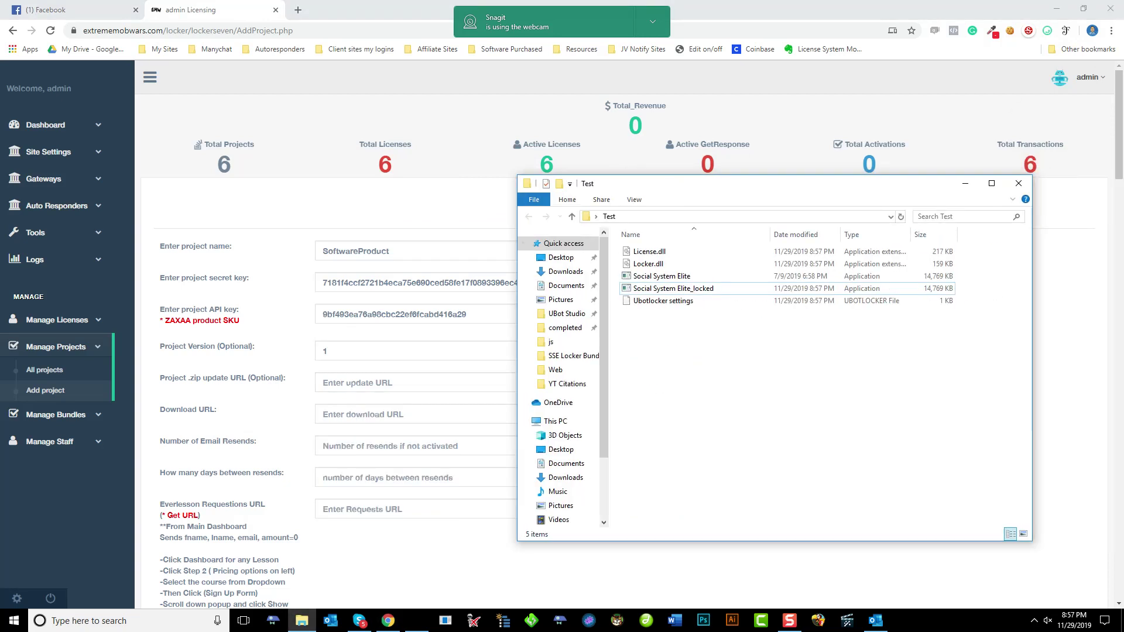
pyautogui.click(674, 288)
pyautogui.keyDown('ctrl'); pyautogui.click(648, 263); pyautogui.keyUp('ctrl')
pyautogui.keyDown('ctrl'); pyautogui.click(649, 251); pyautogui.keyUp('ctrl')
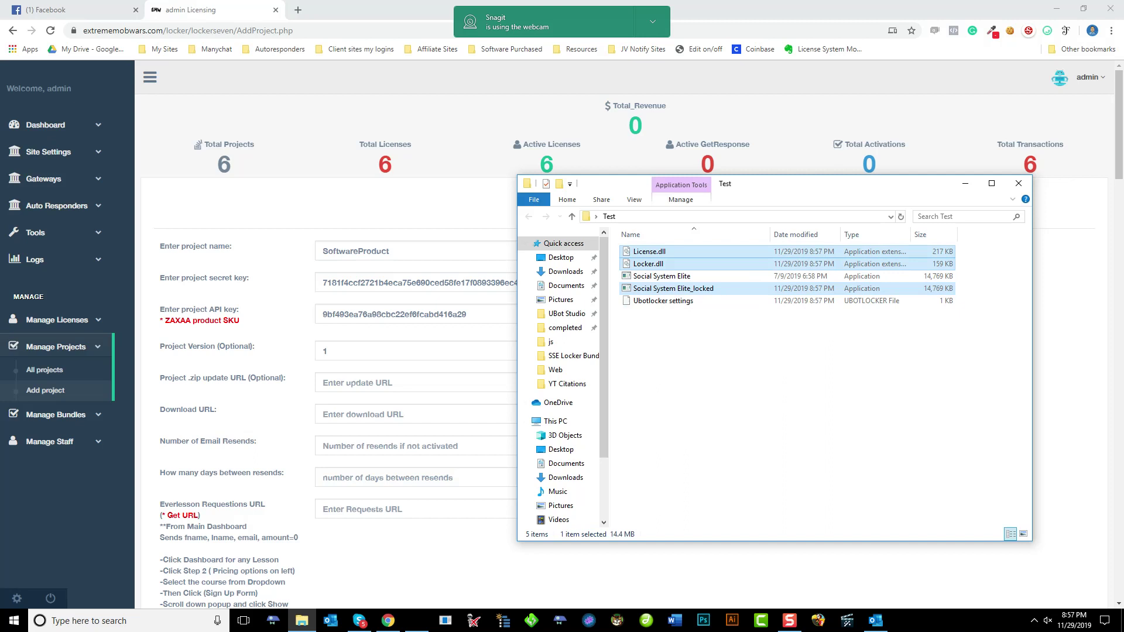
pyautogui.rightClick(649, 257)
pyautogui.click(679, 391)
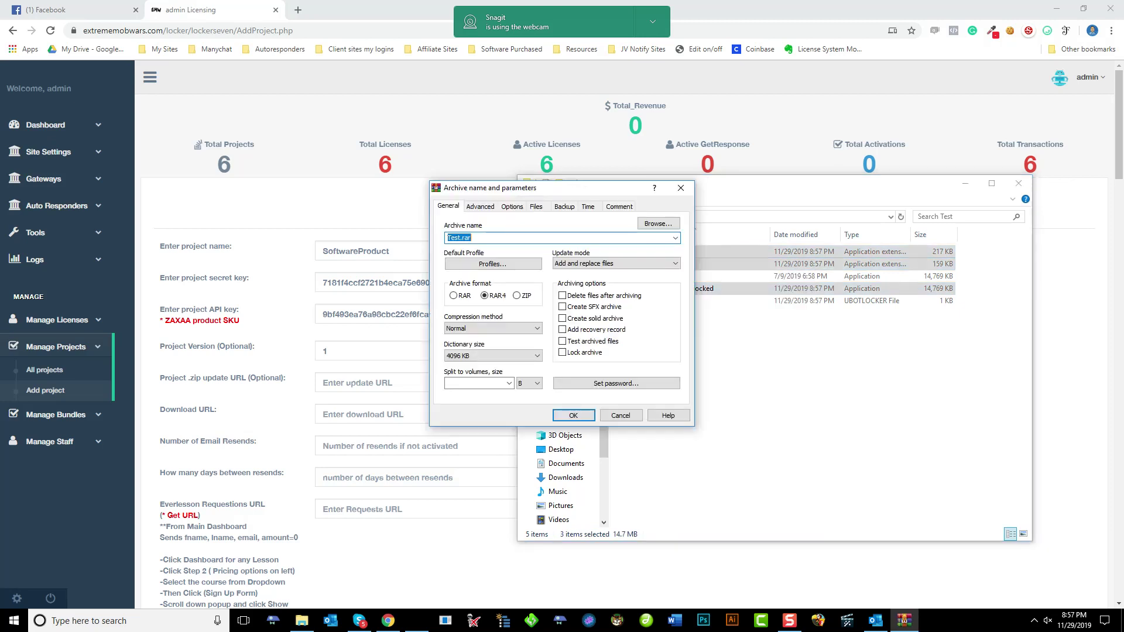
pyautogui.write('updates.zip')
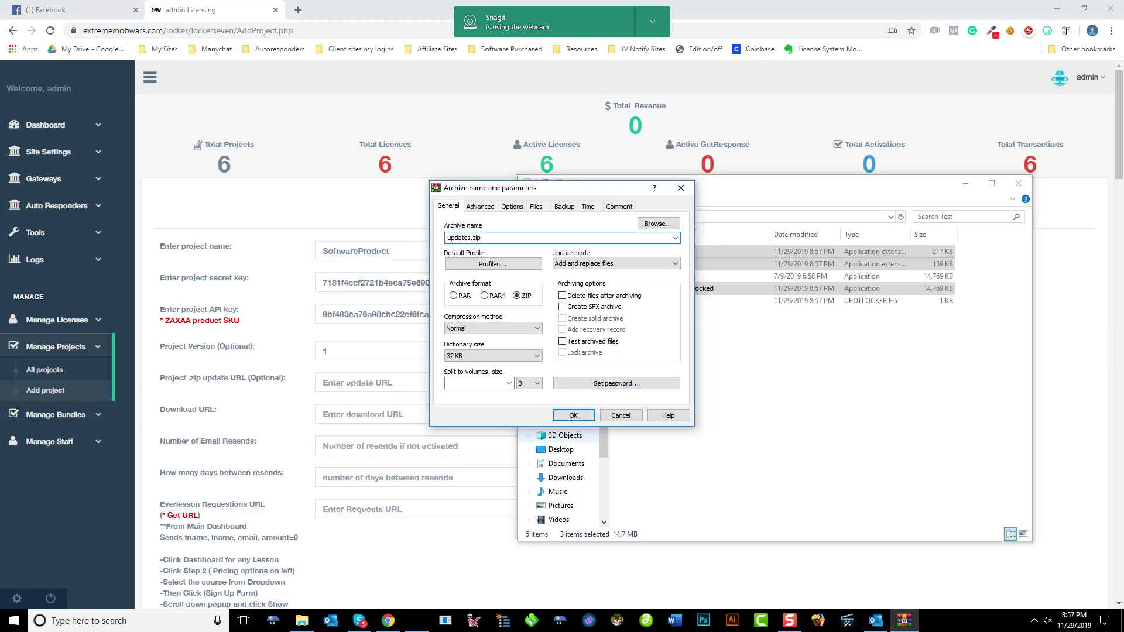
pyautogui.click(573, 415)
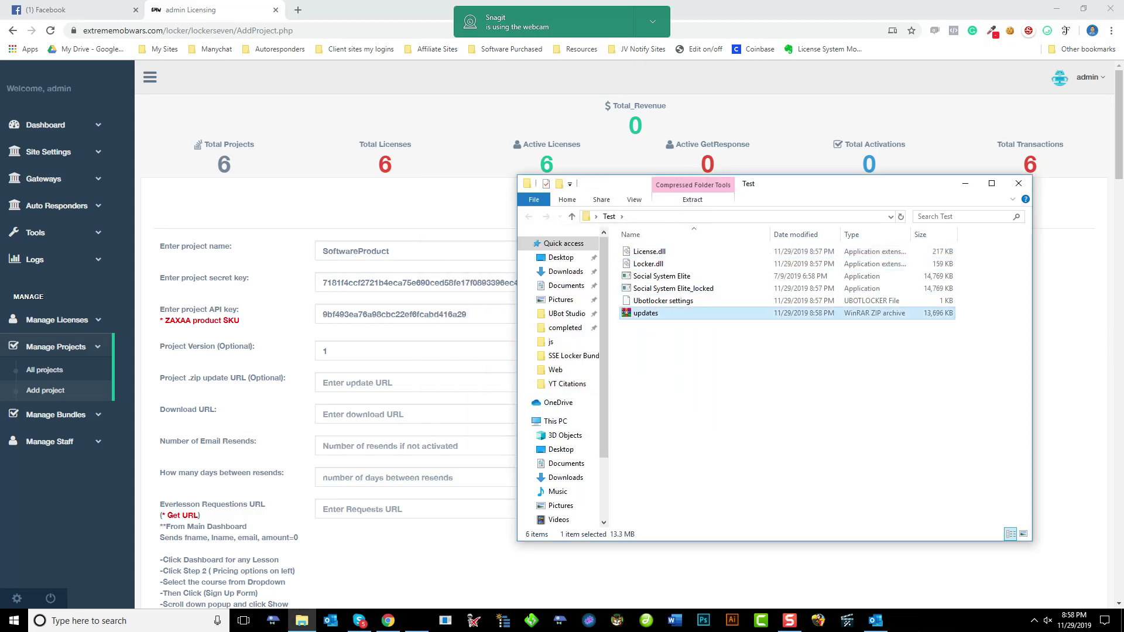
pyautogui.click(410, 382)
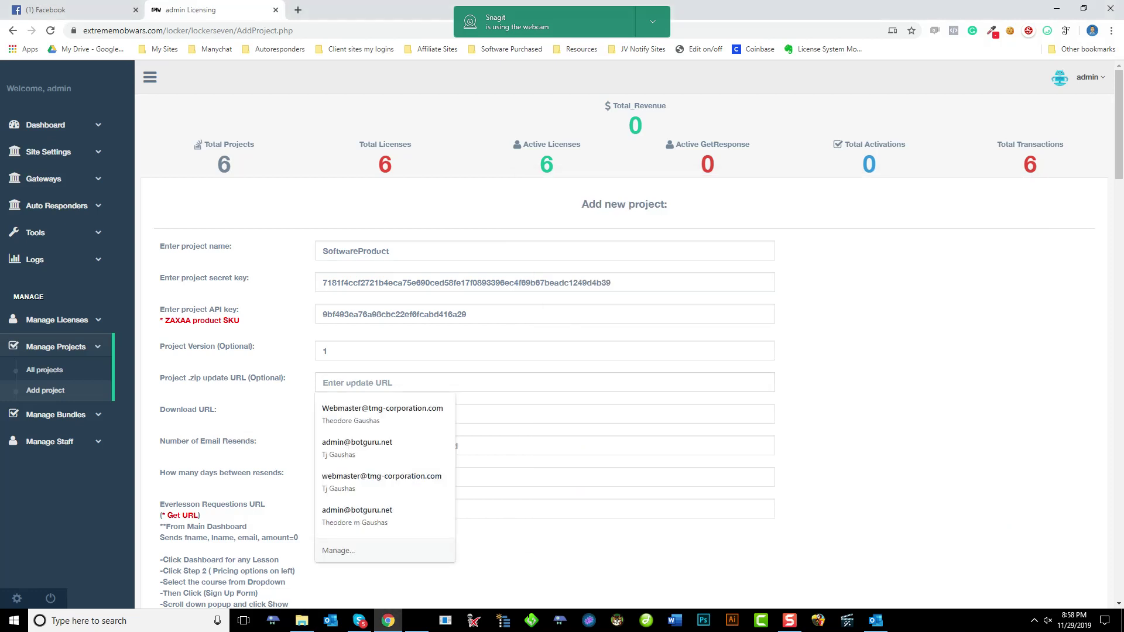
# Check the project version 1 and download URL fields, reselecting the output files in Test
pyautogui.press('Escape')
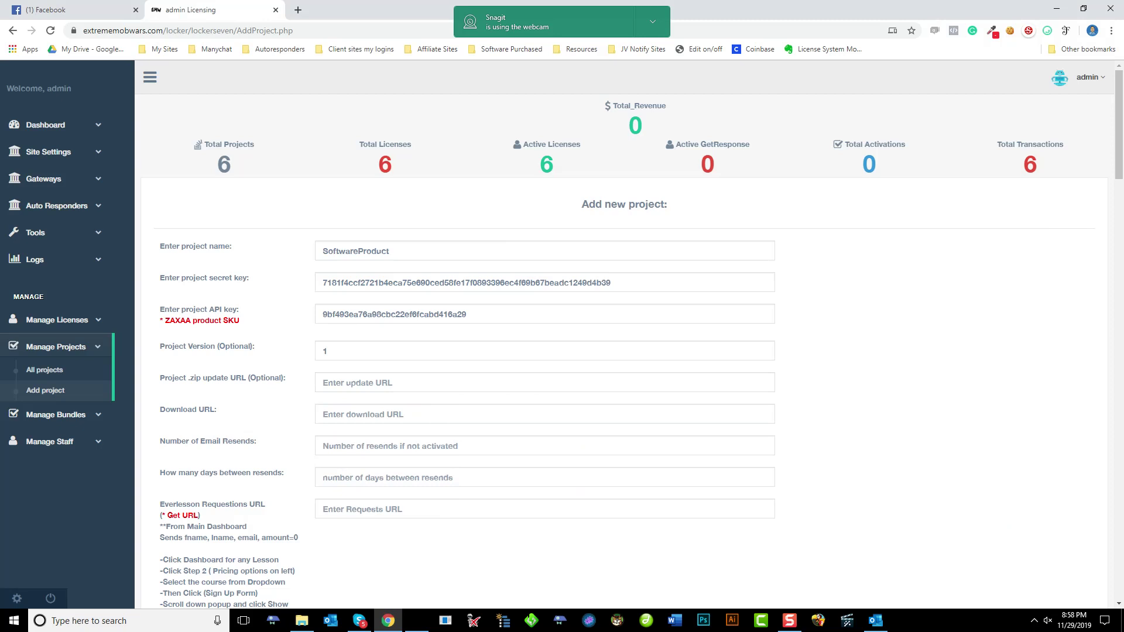
pyautogui.doubleClick(325, 351)
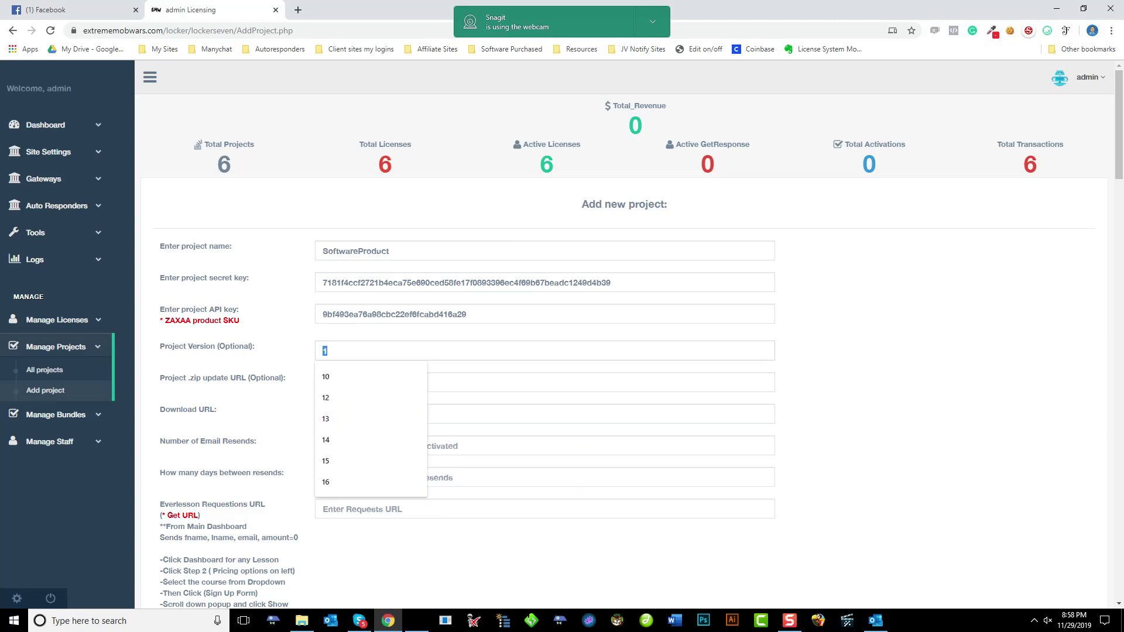
pyautogui.press('Tab')
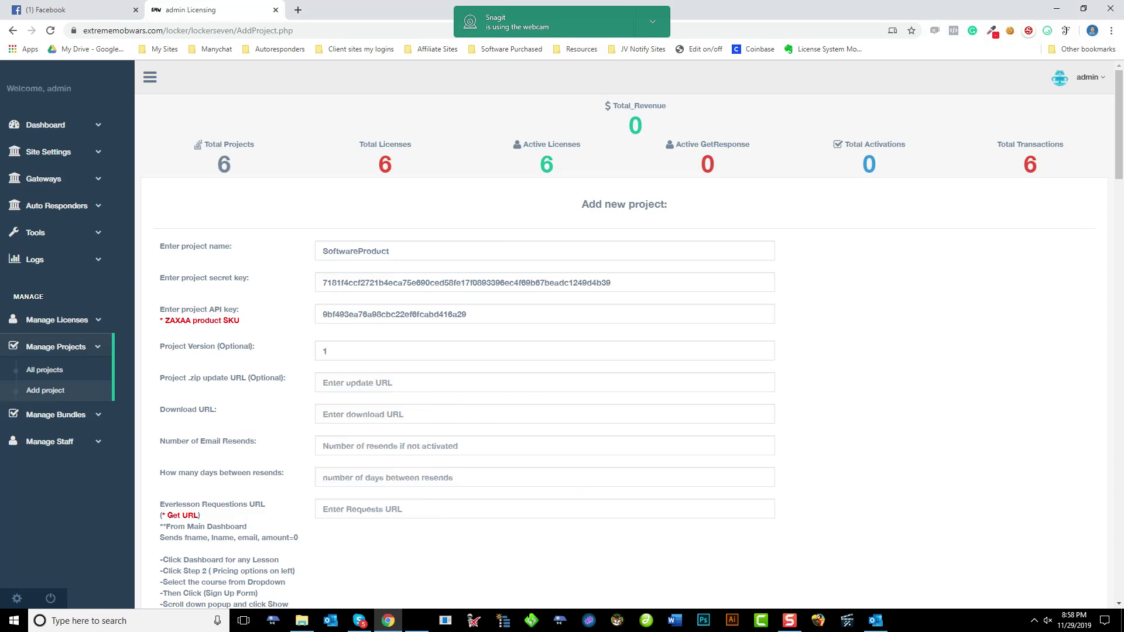
pyautogui.click(363, 414)
pyautogui.press('Escape')
pyautogui.click(301, 620)
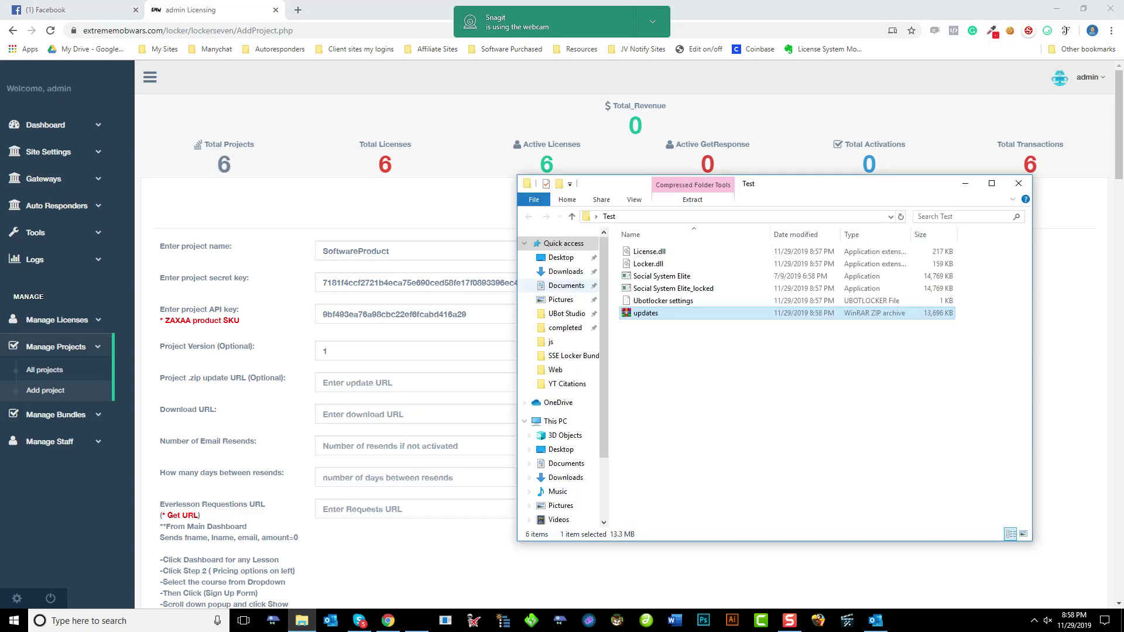
pyautogui.click(649, 252)
pyautogui.keyDown('ctrl'); pyautogui.click(673, 289); pyautogui.keyUp('ctrl')
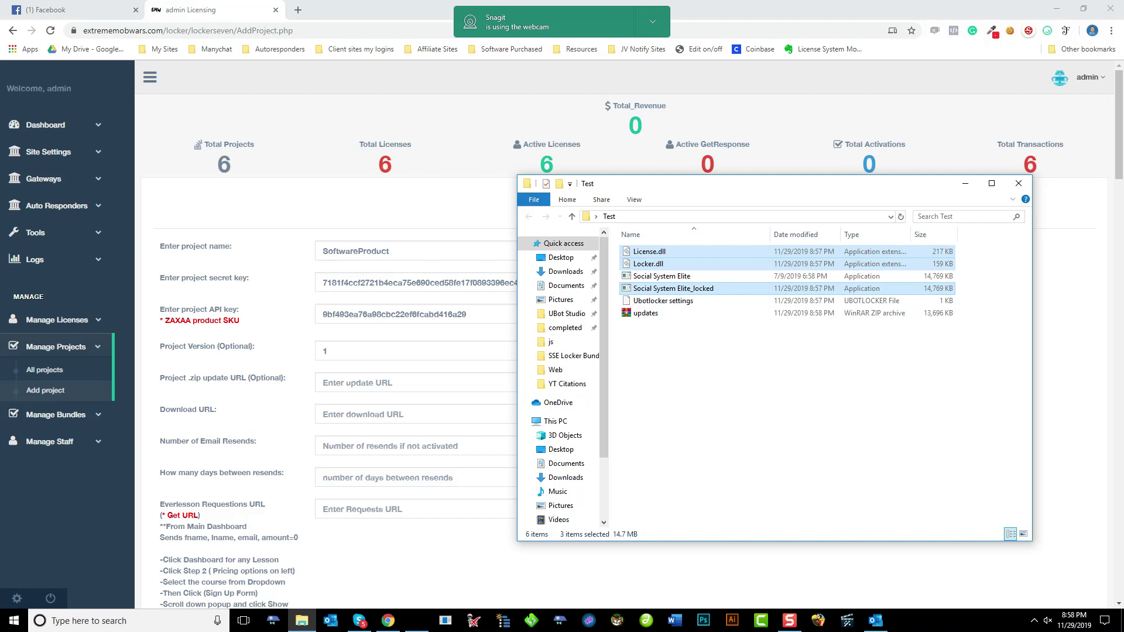
# Submit the form to create SoftwareProduct as project 7
pyautogui.hotkey('alt', 'Tab')
pyautogui.scroll(-3, 539, 248)
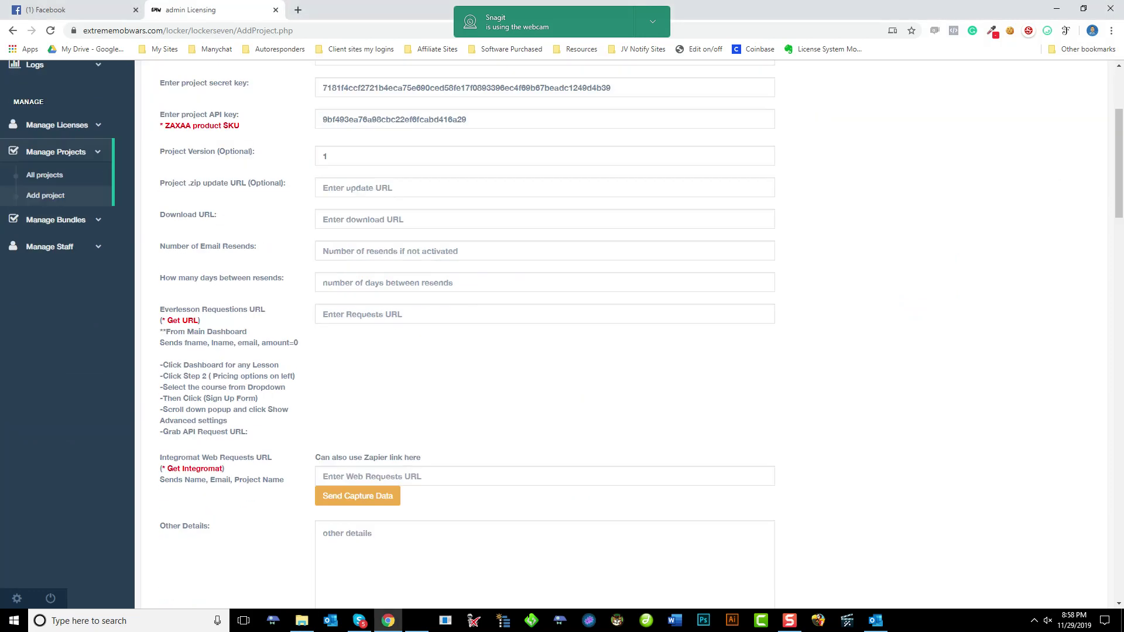
pyautogui.scroll(-20, 545, 334)
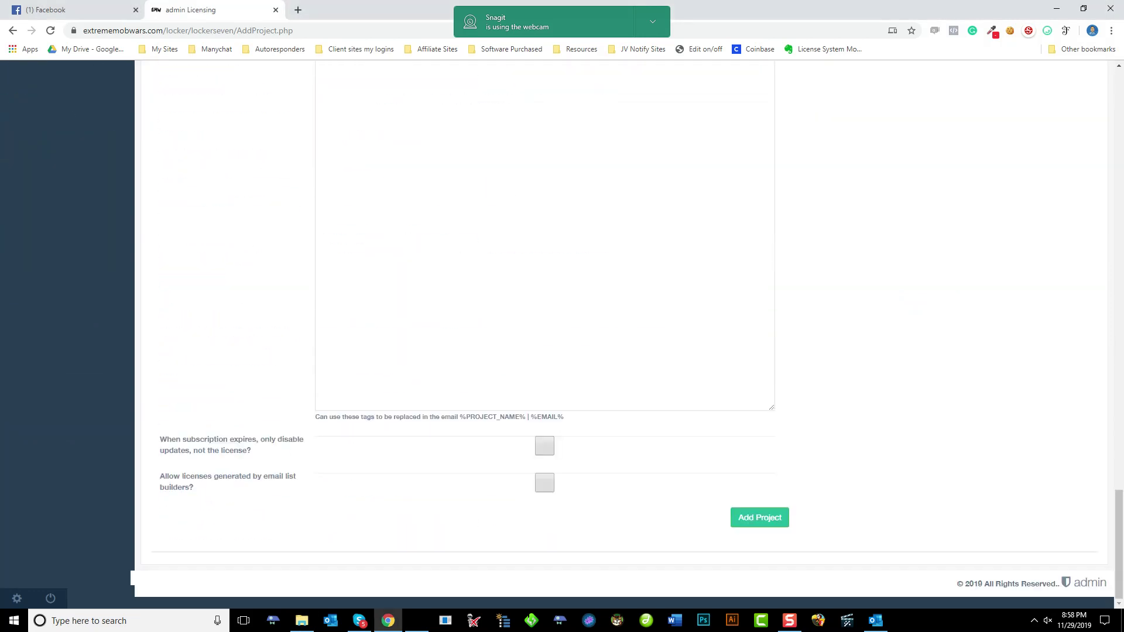
pyautogui.click(759, 517)
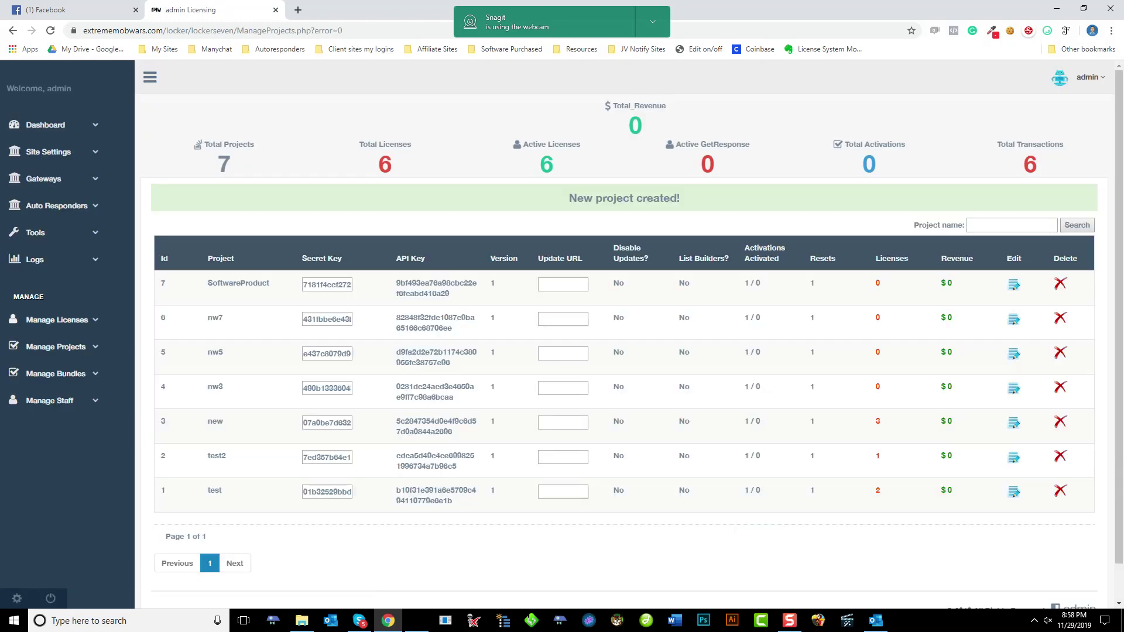
pyautogui.click(56, 320)
# Start a new license with owner name 'test', the saved e-mail, and its generated key selected
pyautogui.click(45, 363)
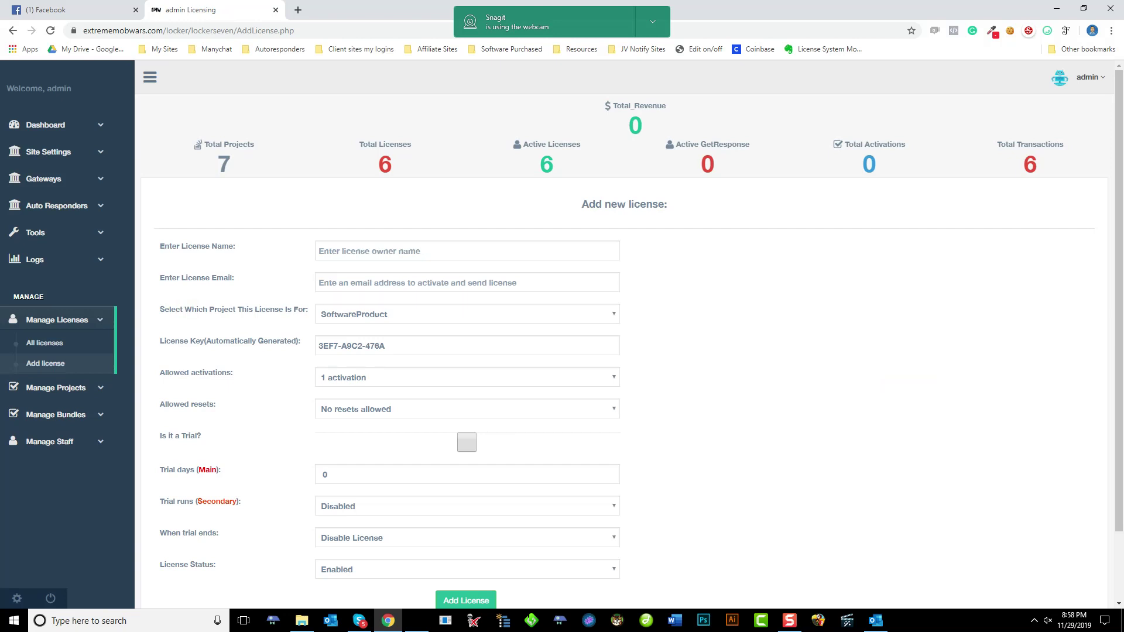
pyautogui.click(466, 251)
pyautogui.write('test')
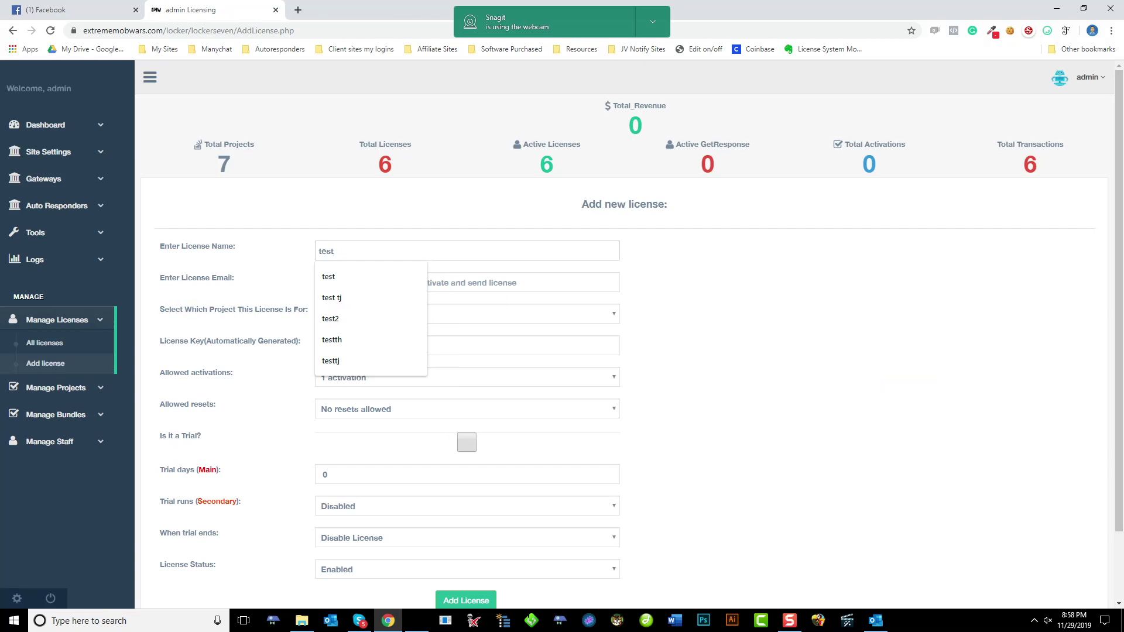
pyautogui.click(466, 282)
pyautogui.write('tes')
pyautogui.press('Down')
pyautogui.press('Return')
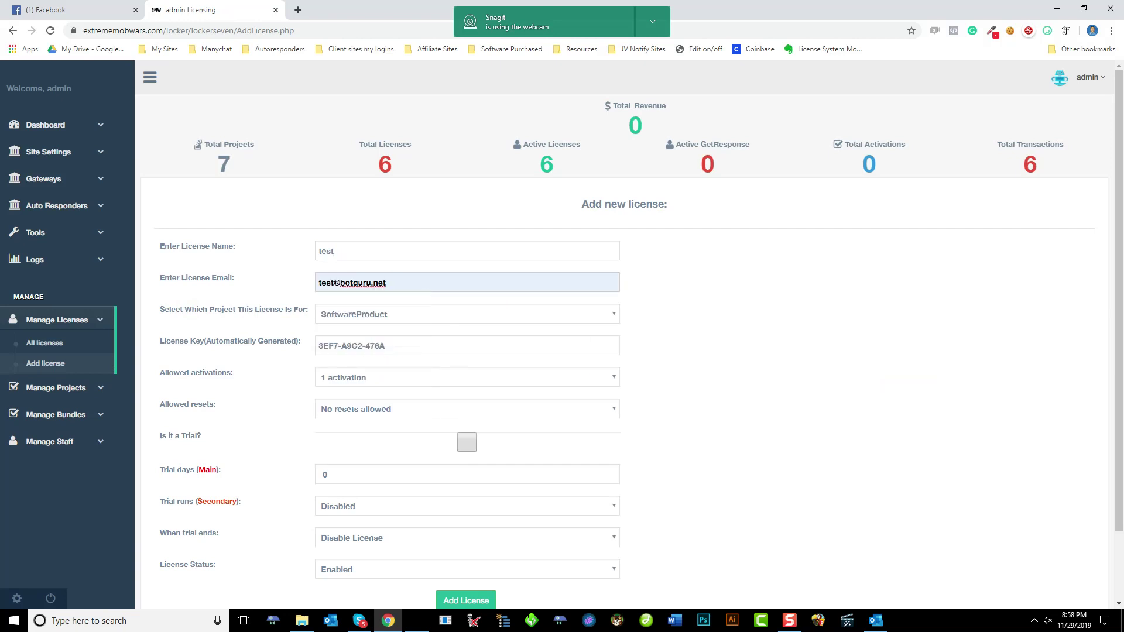
pyautogui.tripleClick(351, 345)
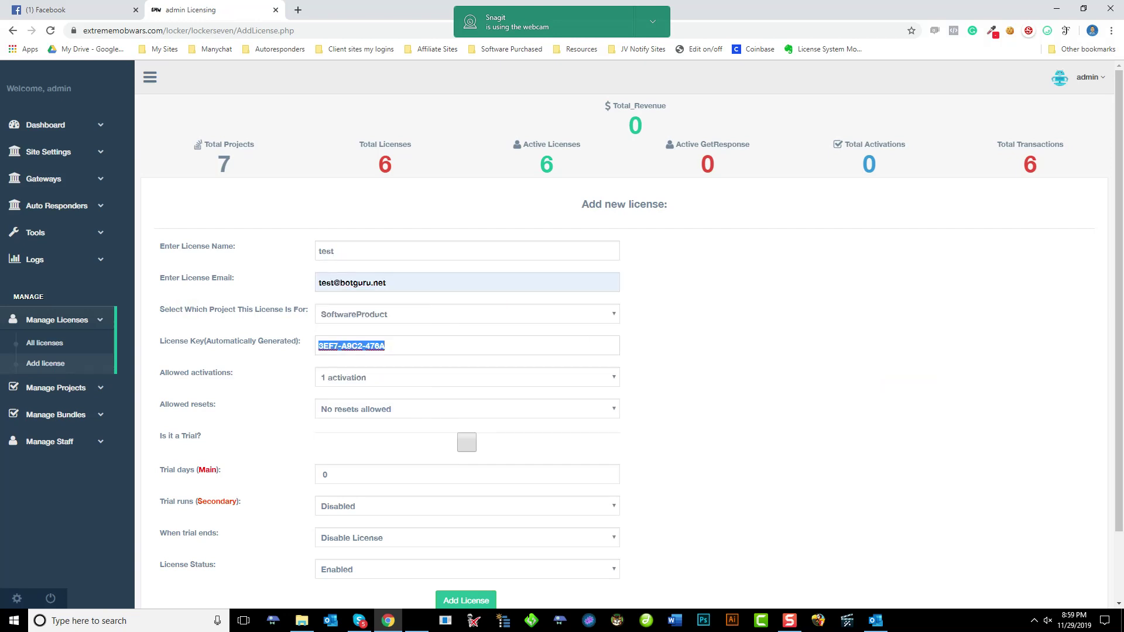
pyautogui.scroll(-2, 562, 336)
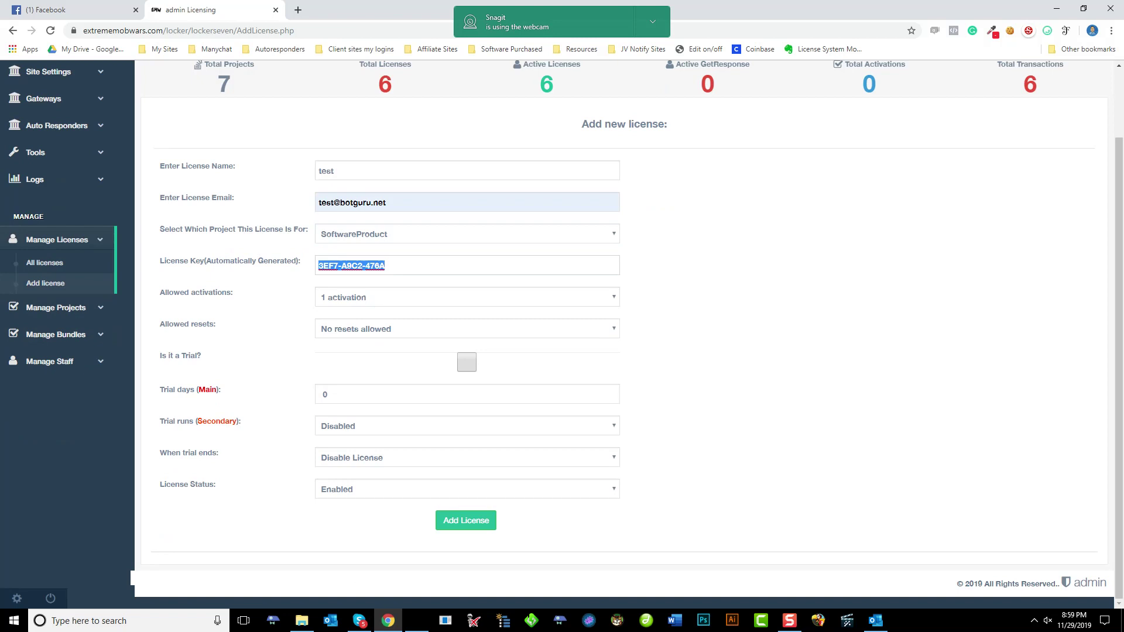
# Leave trial settings unchanged and keep Disable License as the end-of-trial action
pyautogui.click(326, 393)
pyautogui.click(467, 425)
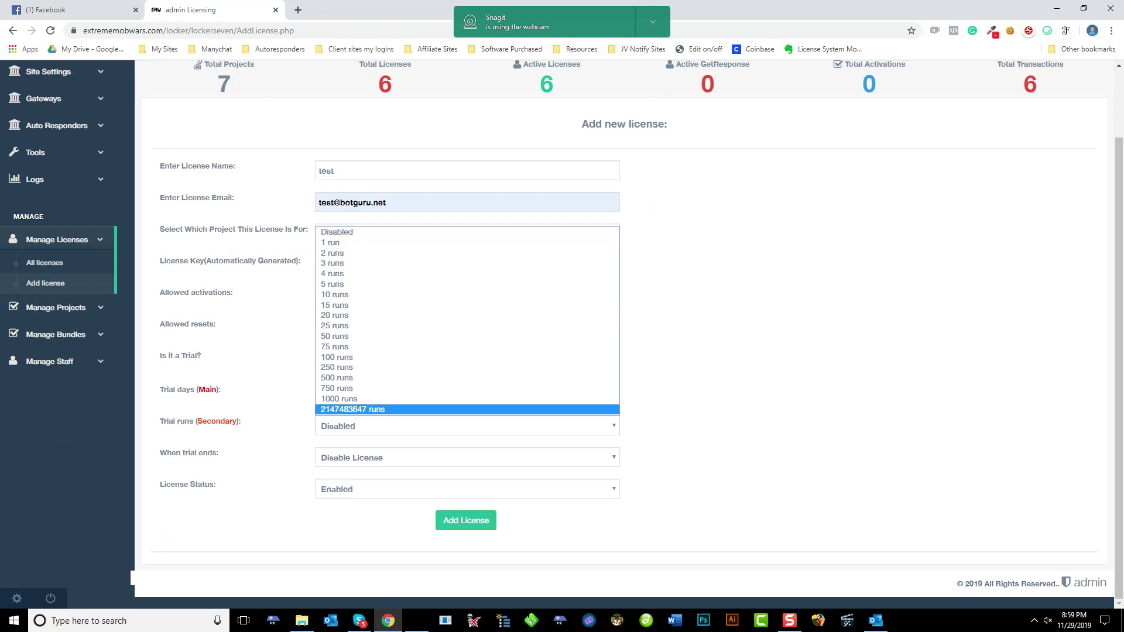
pyautogui.press('Escape')
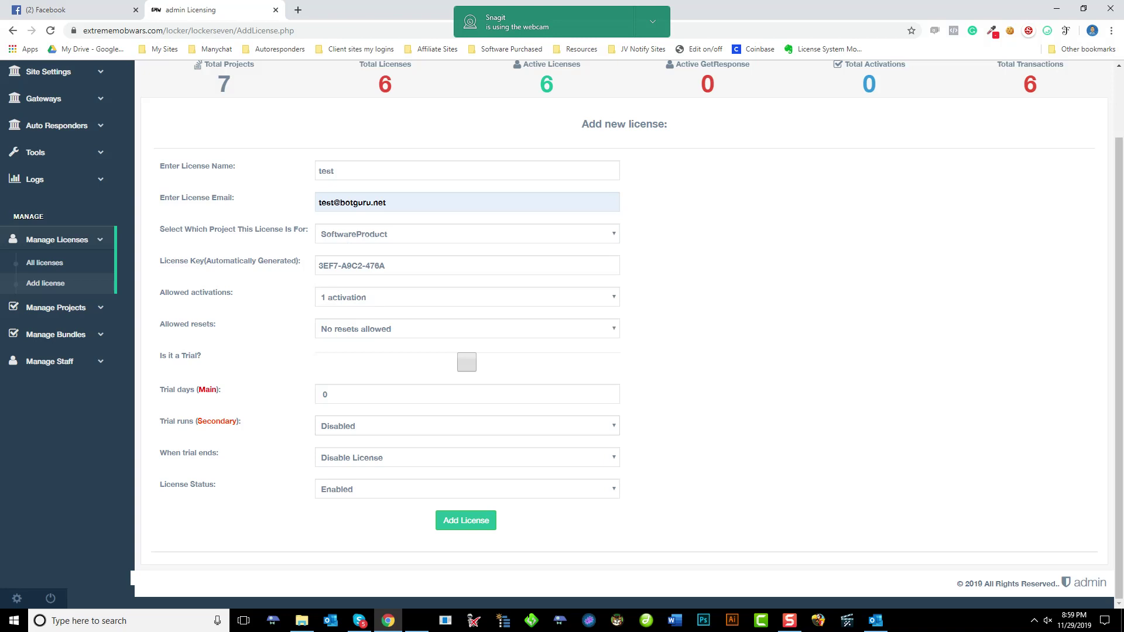
pyautogui.hotkey('alt', 'Down')
pyautogui.press('Down')
pyautogui.press('Up')
pyautogui.press('Down')
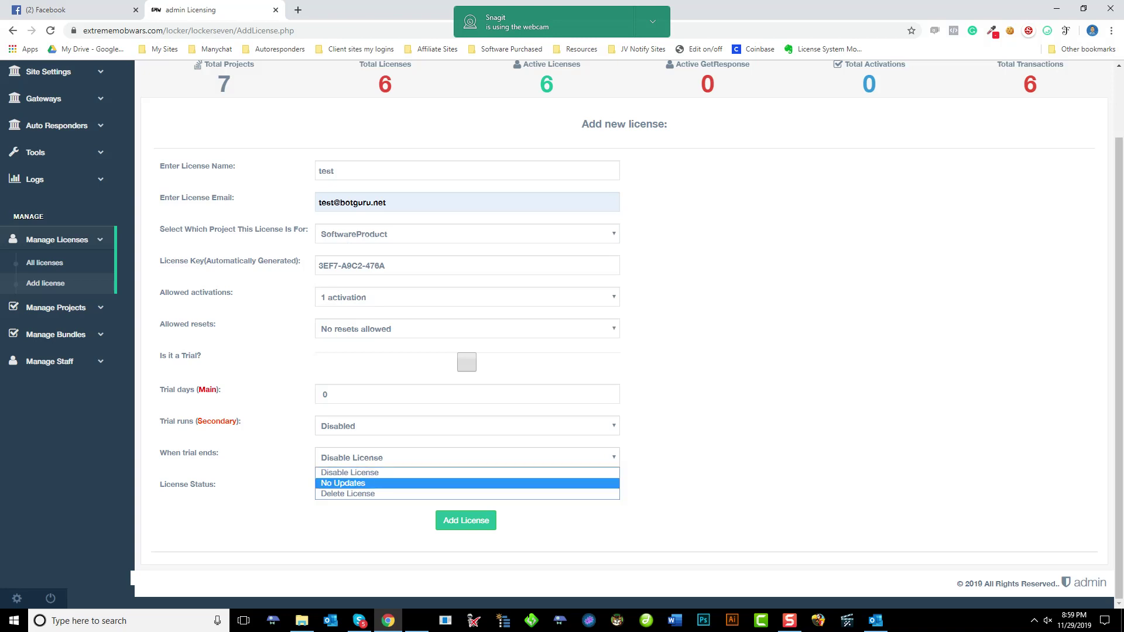
pyautogui.press('Down')
pyautogui.press('Up')
pyautogui.press('Up')
pyautogui.press('Return')
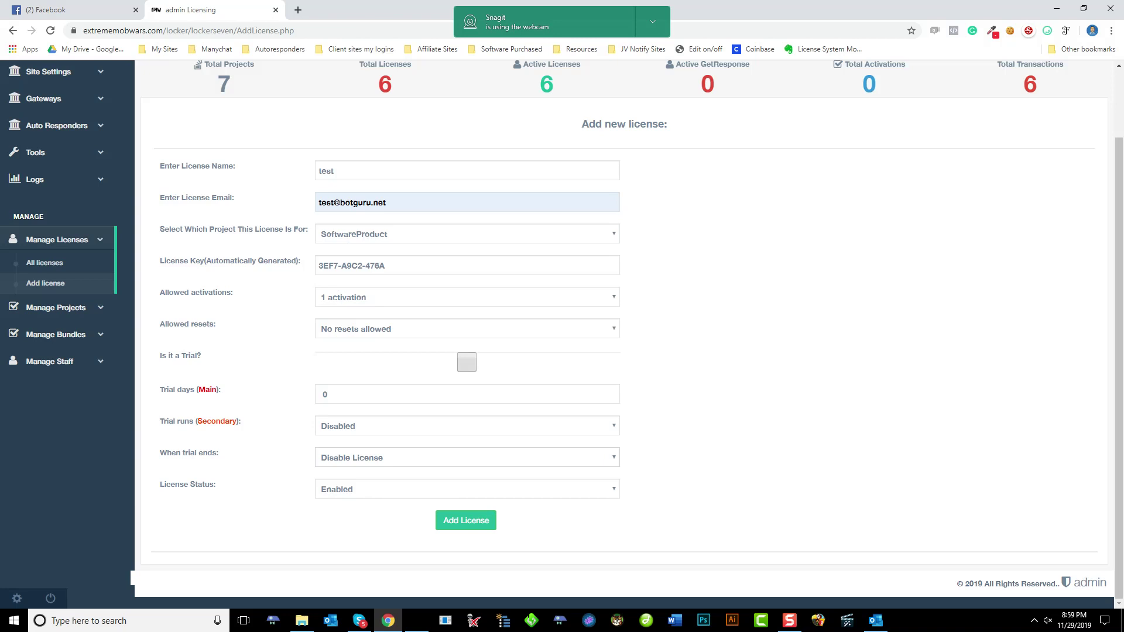
# Set the license's allowed resets to 2
pyautogui.hotkey('alt', 'Down')
pyautogui.press('Down')
pyautogui.press('Down')
pyautogui.press('Down')
pyautogui.press('Down')
pyautogui.press('Down')
pyautogui.press('Down')
pyautogui.press('Down')
pyautogui.press('Up')
pyautogui.press('Up')
pyautogui.press('Up')
pyautogui.press('Up')
pyautogui.press('Up')
pyautogui.press('Return')
pyautogui.press('Return')
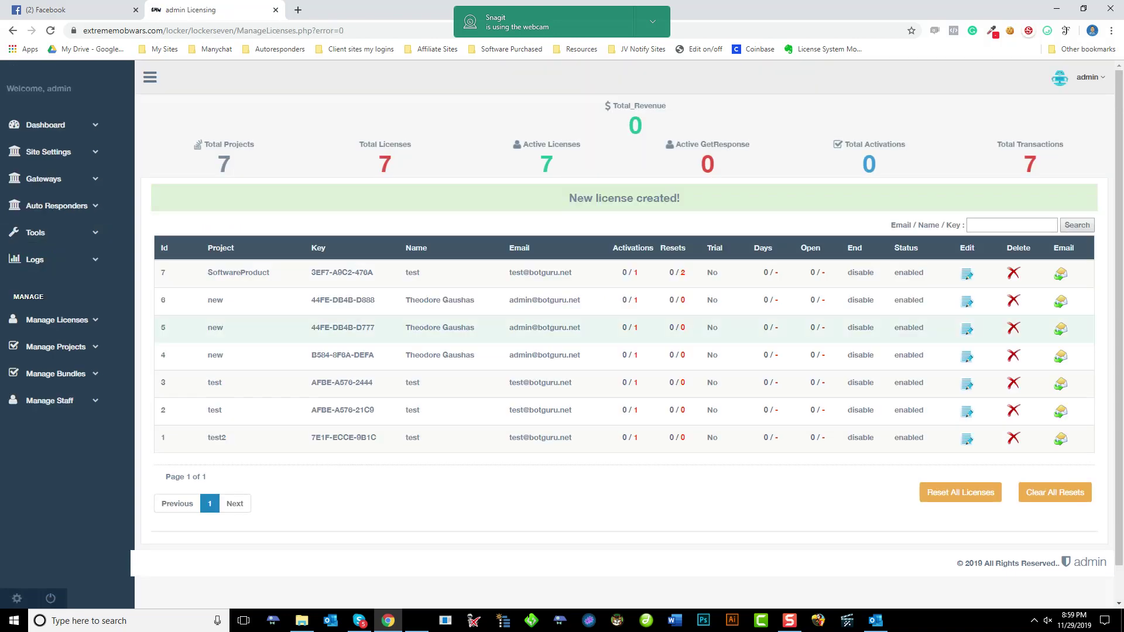
# Create a new folder named 'Locked software' inside Test
pyautogui.click(301, 620)
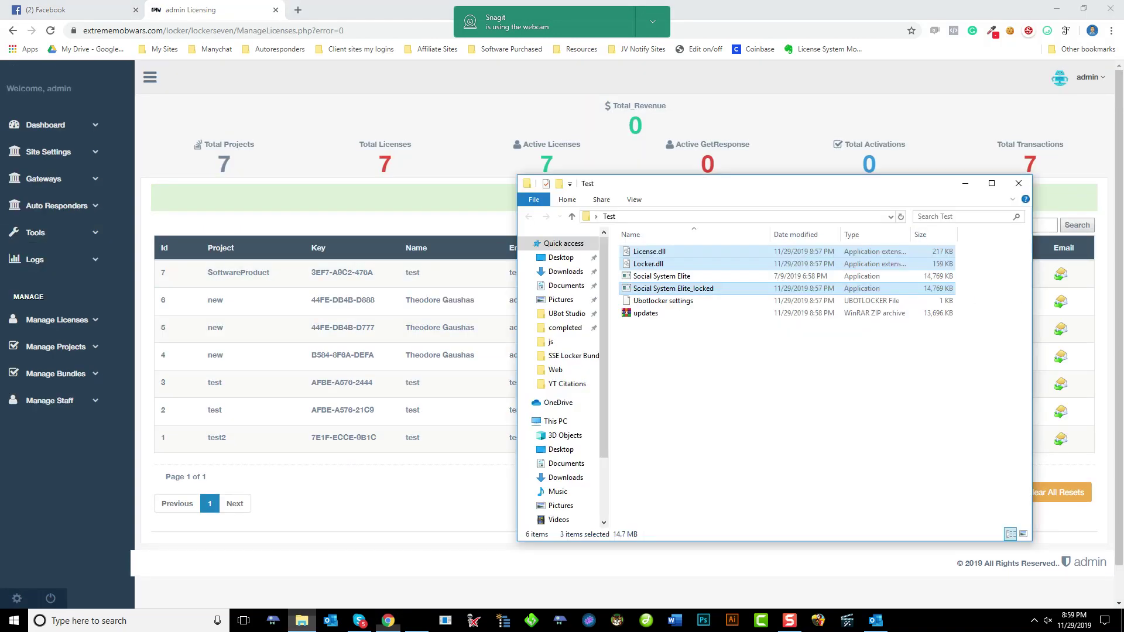
pyautogui.rightClick(677, 384)
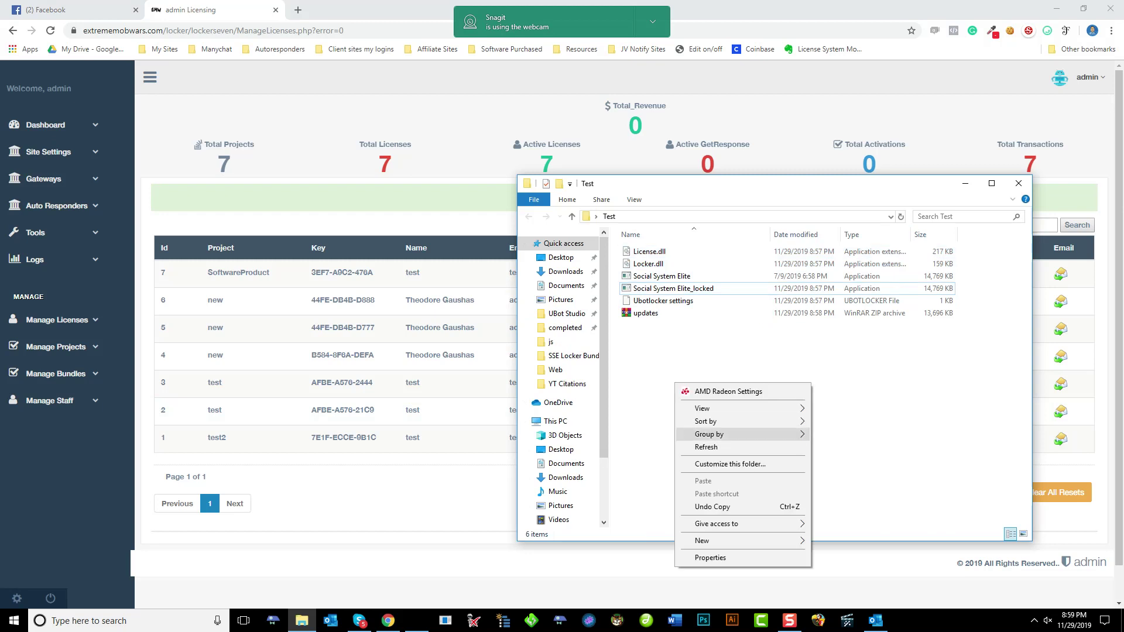
pyautogui.moveTo(708, 541)
pyautogui.click(837, 381)
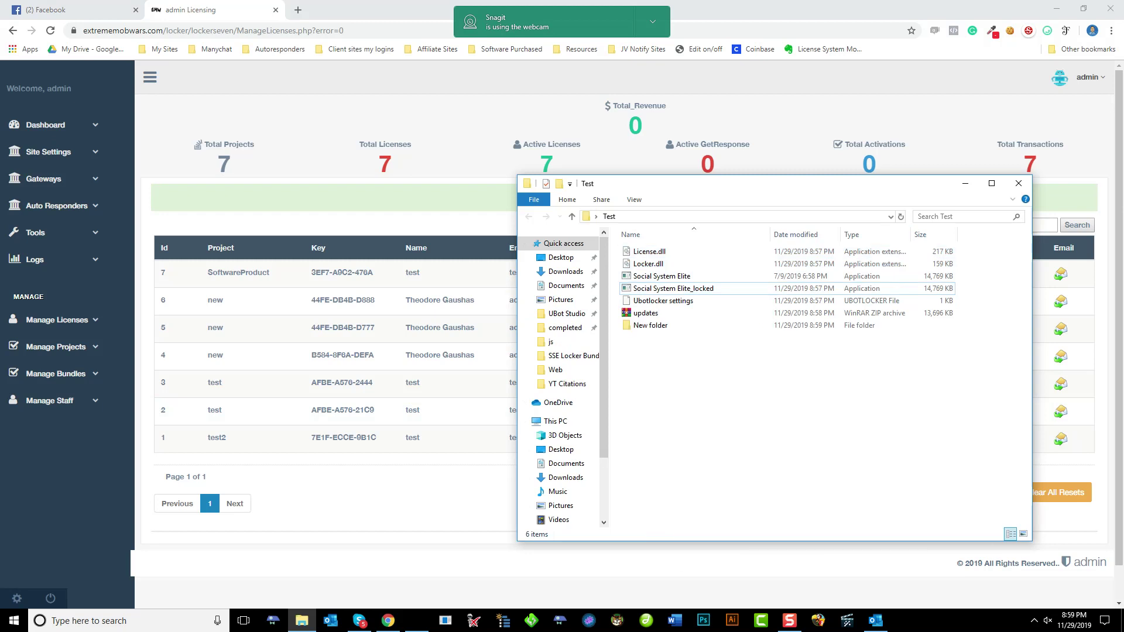
pyautogui.write('Locked soft')
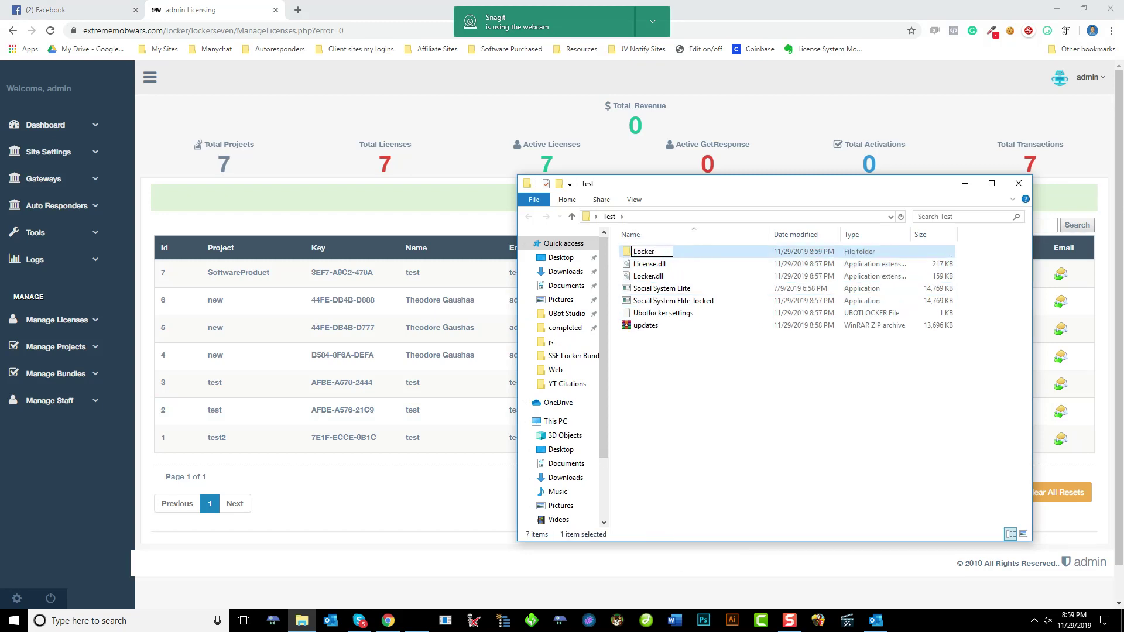
pyautogui.write('ware')
pyautogui.press('Return')
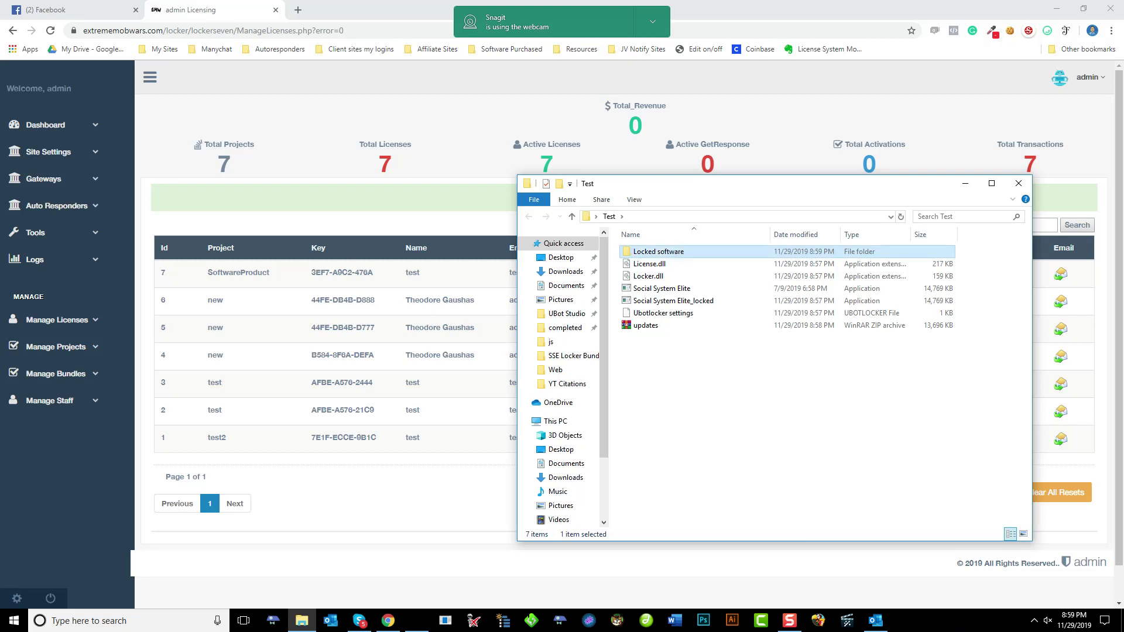
# Move Social System Elite_locked, License.dll and Locker.dll into Locked software and open it
pyautogui.click(673, 300)
pyautogui.keyDown('ctrl'); pyautogui.click(650, 276); pyautogui.keyUp('ctrl')
pyautogui.keyDown('ctrl'); pyautogui.click(650, 263); pyautogui.keyUp('ctrl')
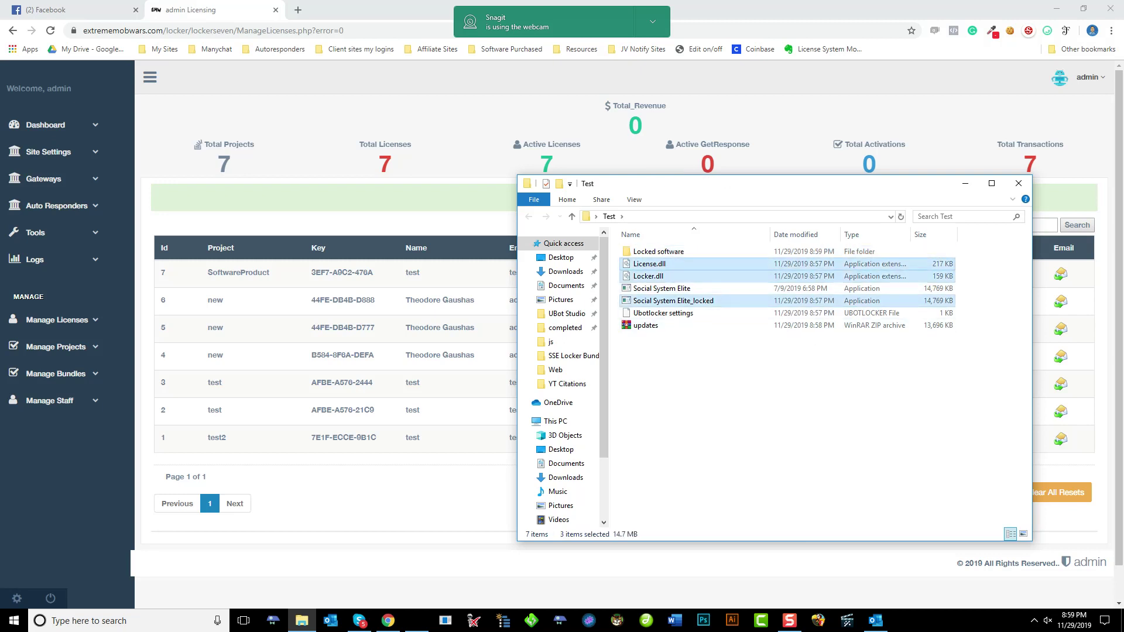
pyautogui.moveTo(650, 263); pyautogui.dragTo(656, 252)
pyautogui.doubleClick(655, 251)
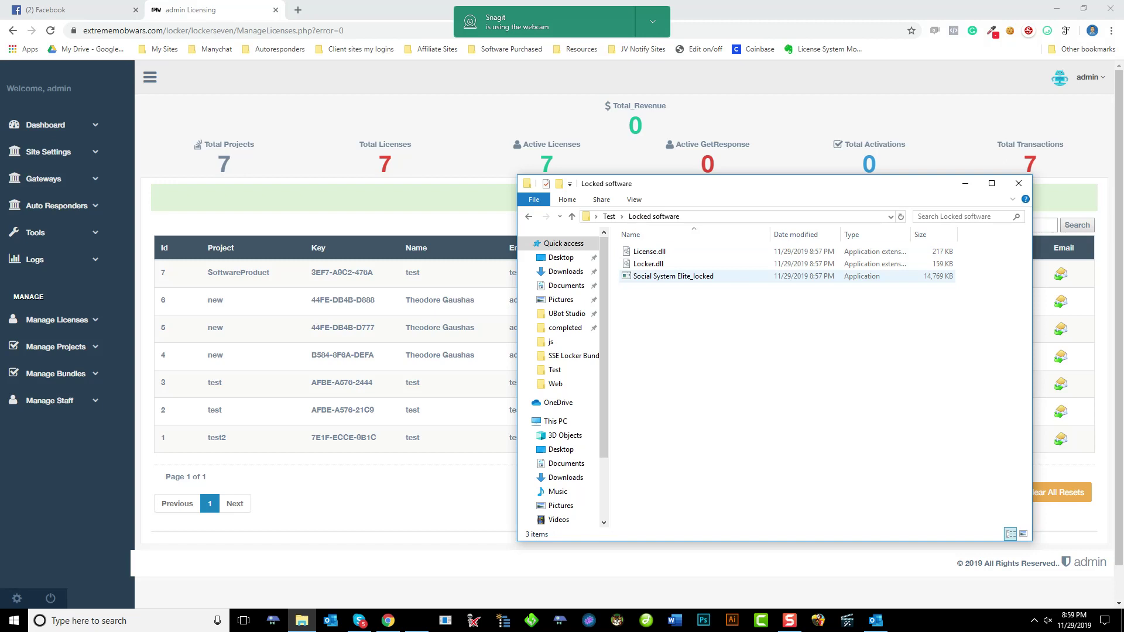
pyautogui.press('BackSpace')
pyautogui.press('Return')
# Launch Social System Elite_locked and enter the test license's e-mail address
pyautogui.doubleClick(673, 275)
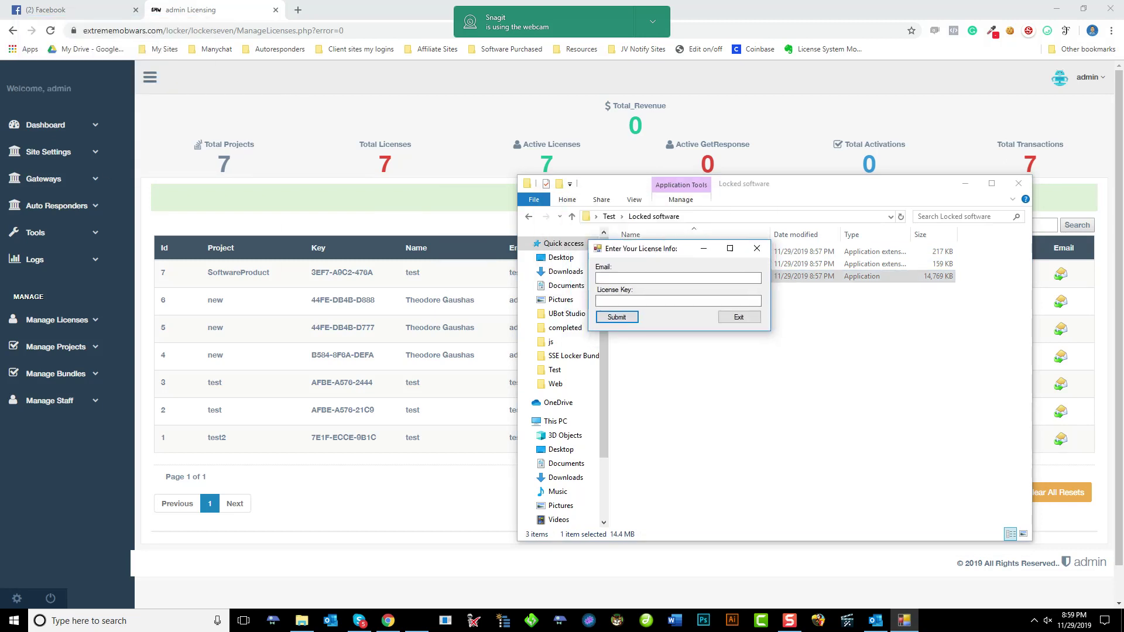
pyautogui.click(678, 278)
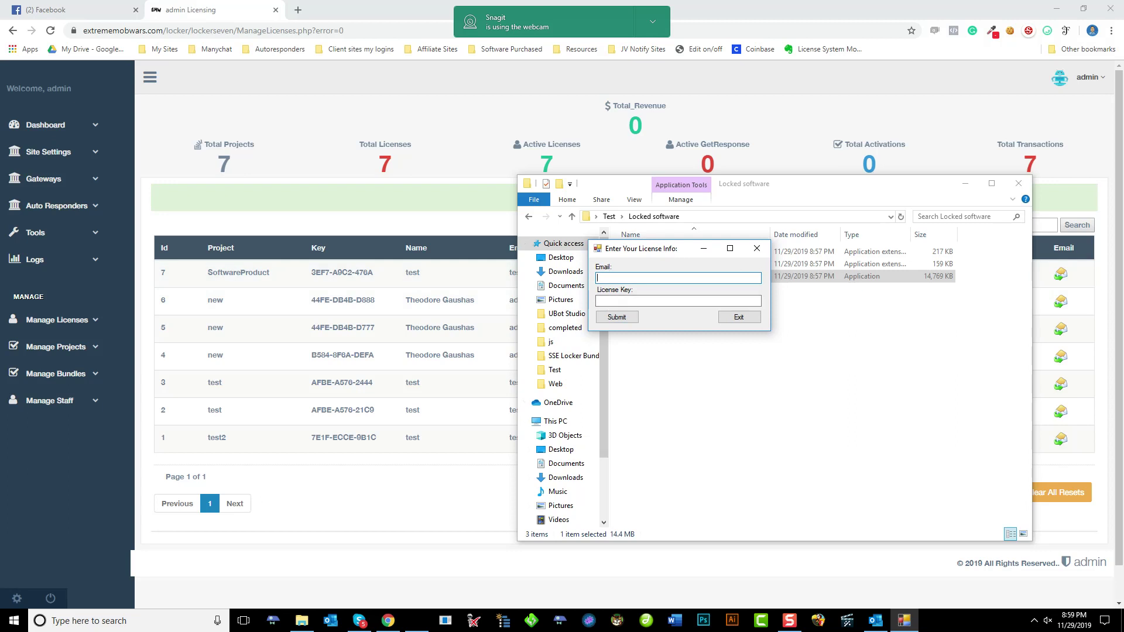
# Paste the license key, submit it, and dismiss both license-server error dialogs
pyautogui.press('Tab')
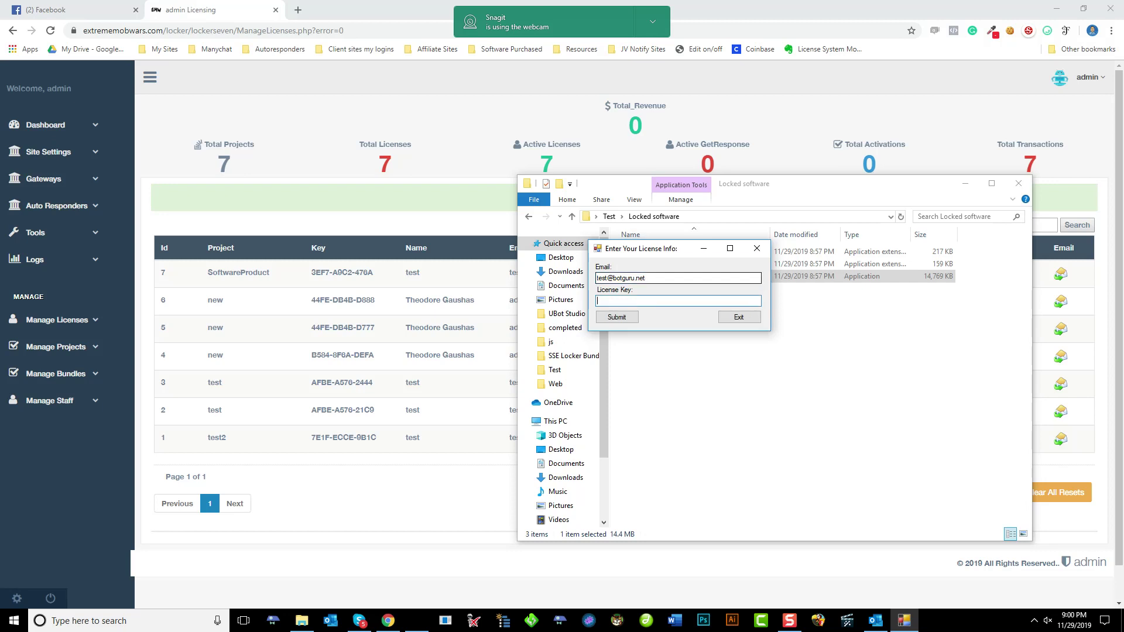
pyautogui.hotkey('ctrl', 'v')
pyautogui.press('Return')
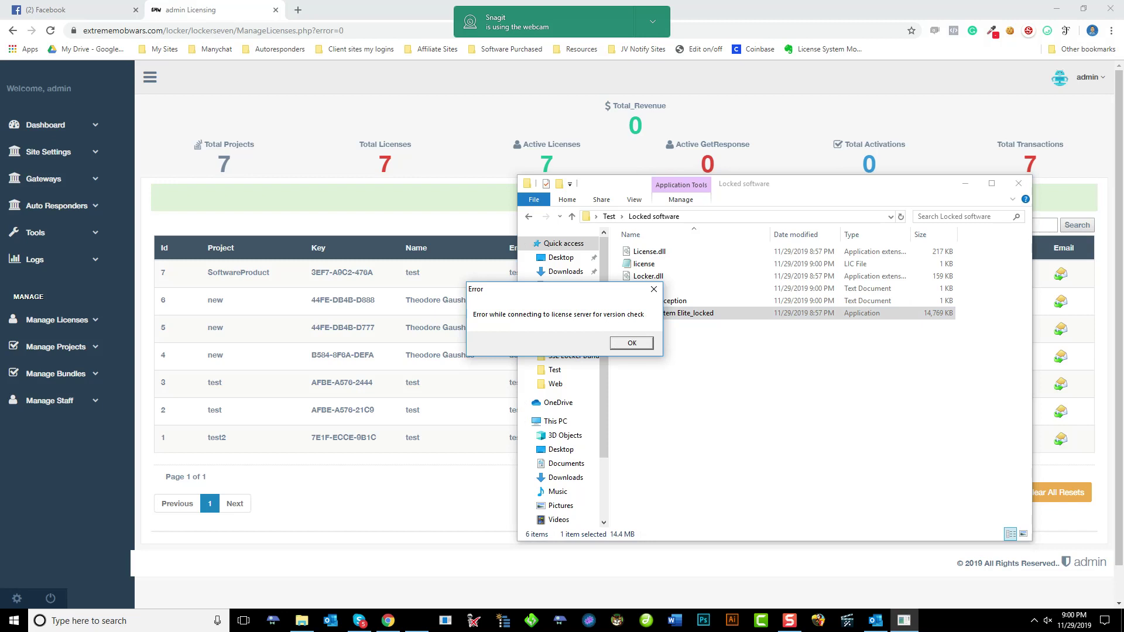
pyautogui.press('Return')
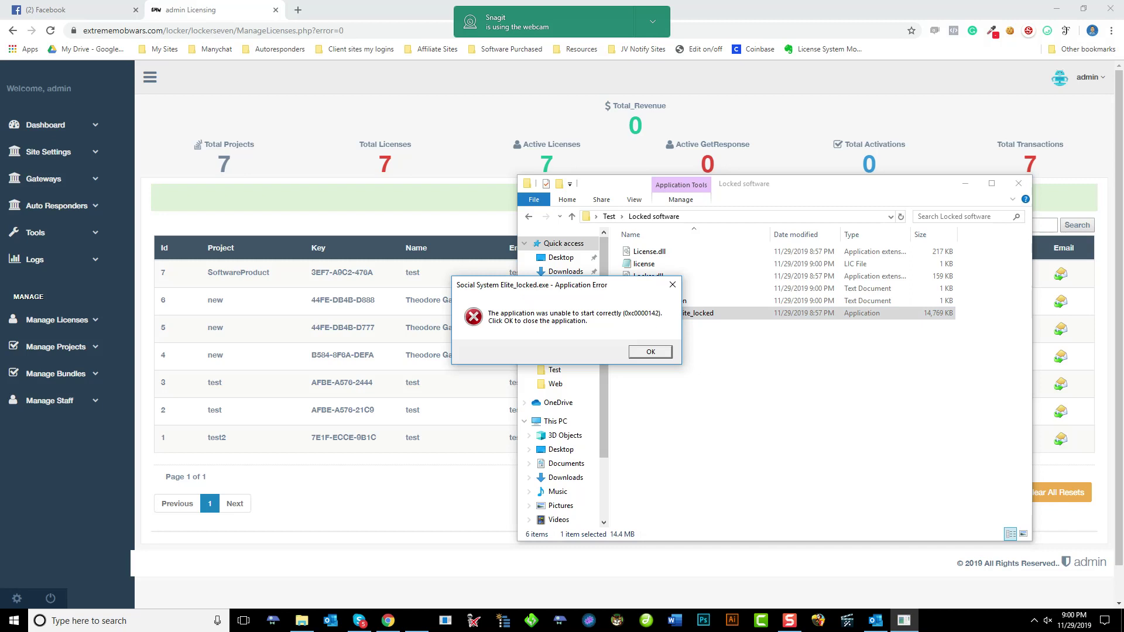
pyautogui.press('Return')
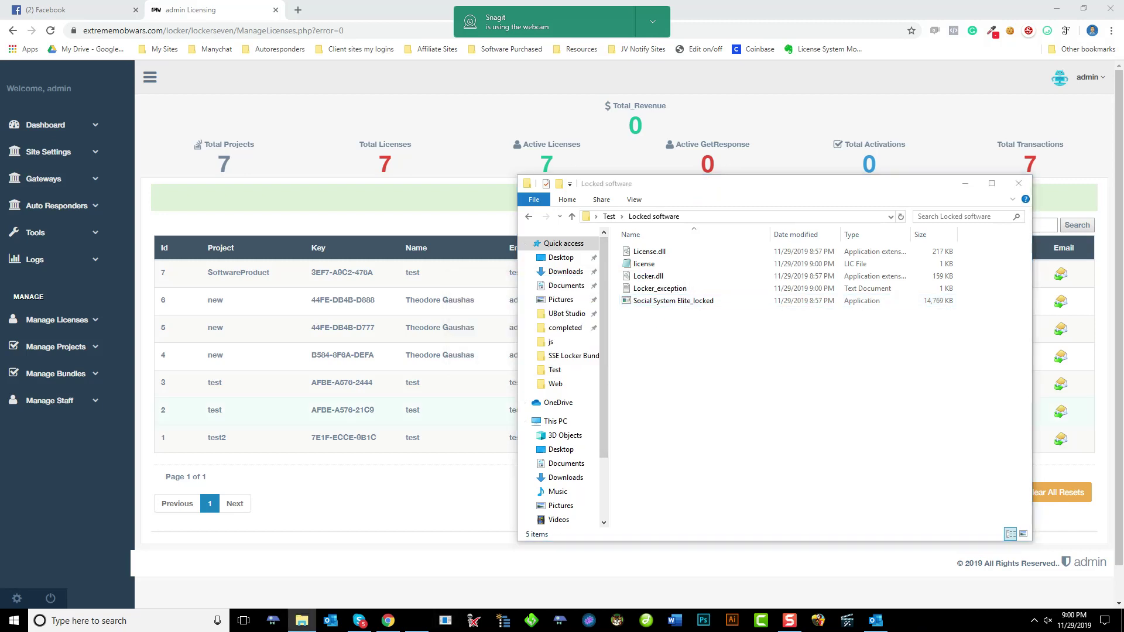
# Reload the saved Ubotlocker settings project in Ubot Locker
pyautogui.moveTo(101, 35); pyautogui.dragTo(404, 164)
pyautogui.click(346, 179)
pyautogui.click(357, 205)
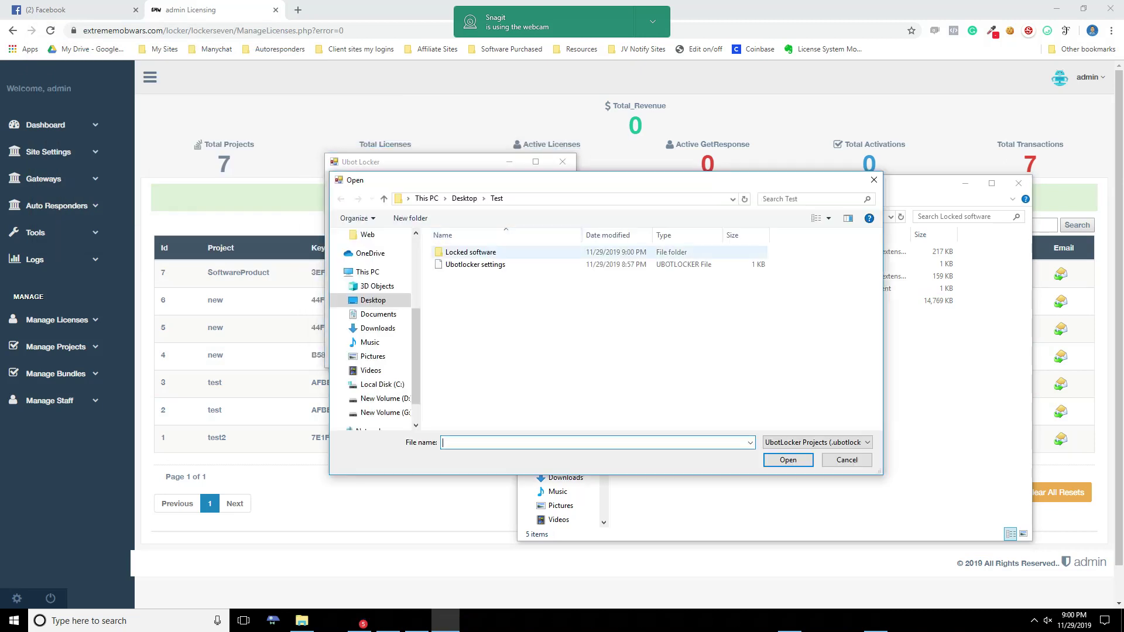
pyautogui.doubleClick(476, 264)
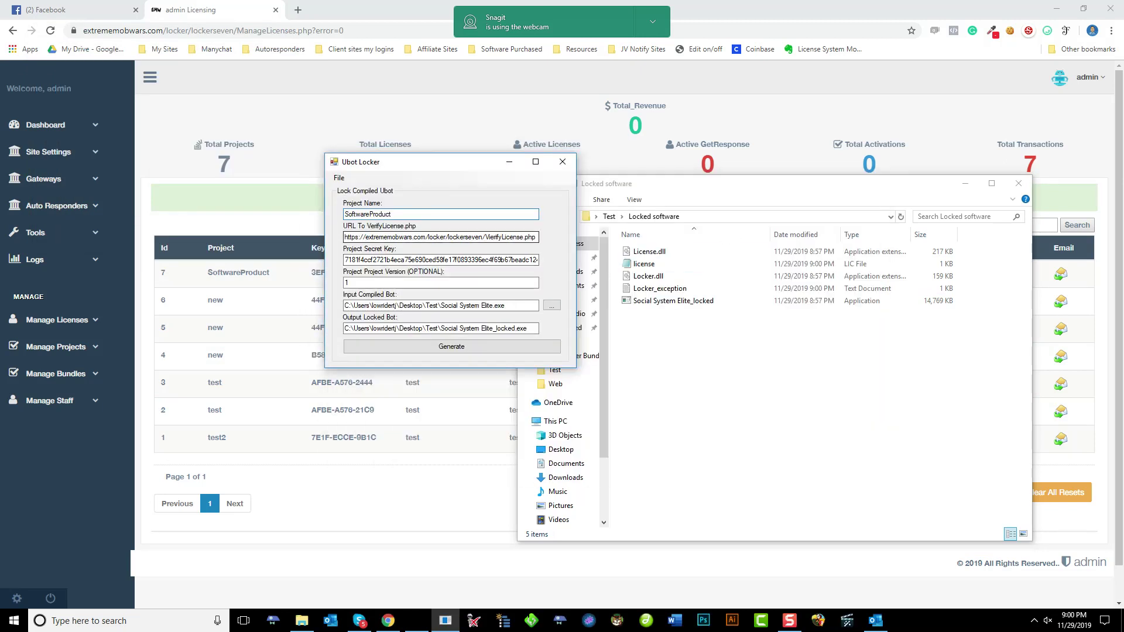
pyautogui.click(356, 237)
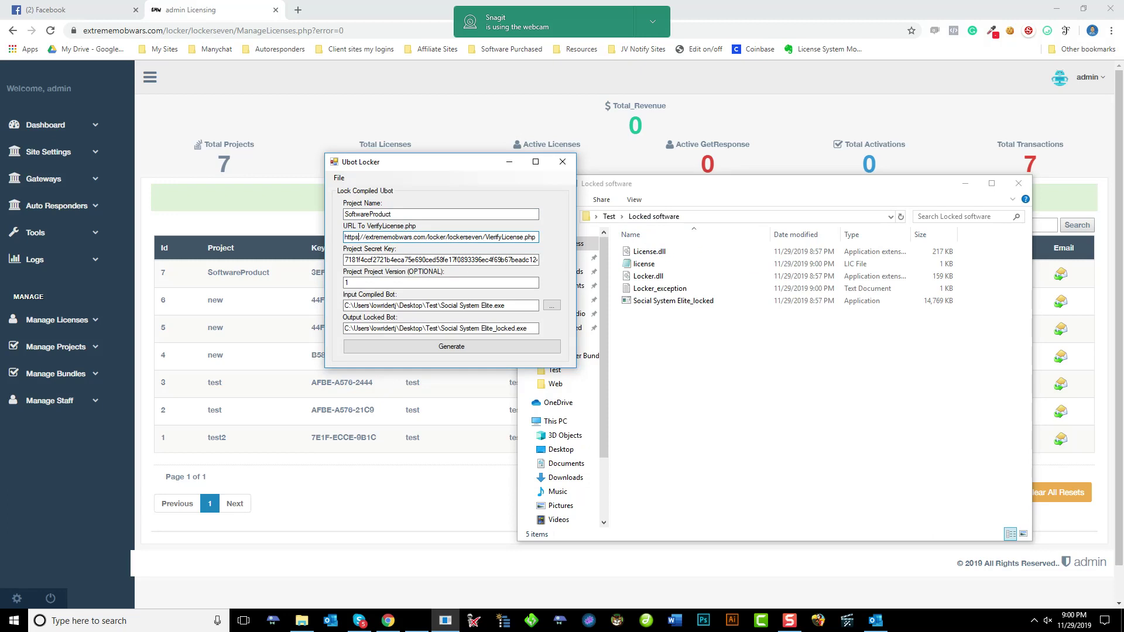
pyautogui.press('Delete')
pyautogui.press('Delete')
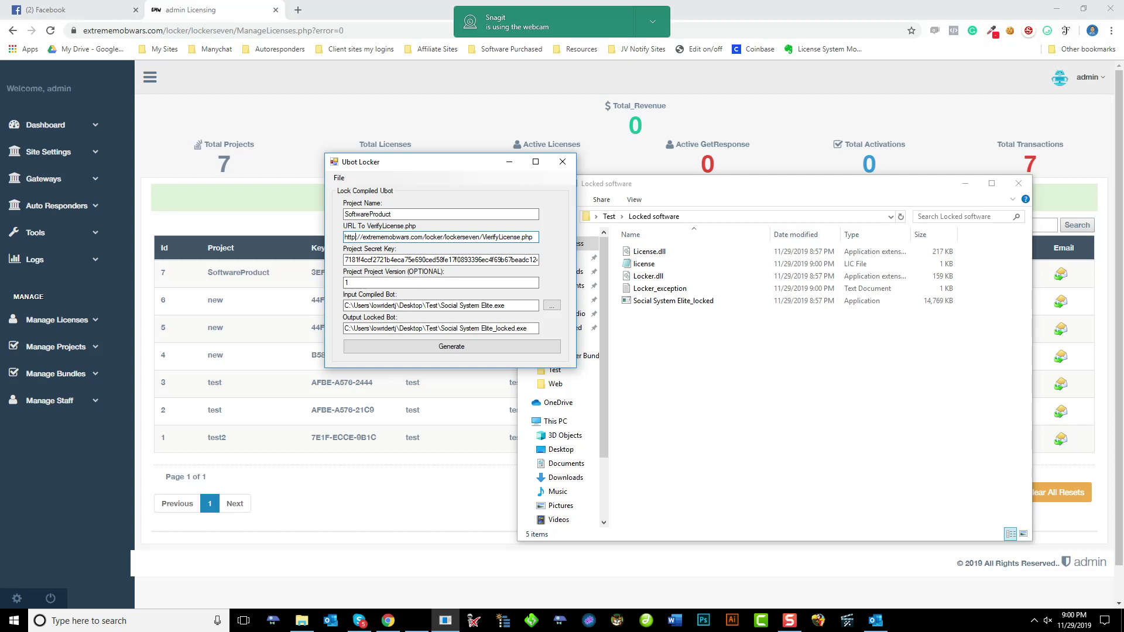
pyautogui.hotkey('shift', 'Home')
pyautogui.press('Tab')
pyautogui.press('Tab')
pyautogui.press('Tab')
pyautogui.press('Tab')
pyautogui.press('Tab')
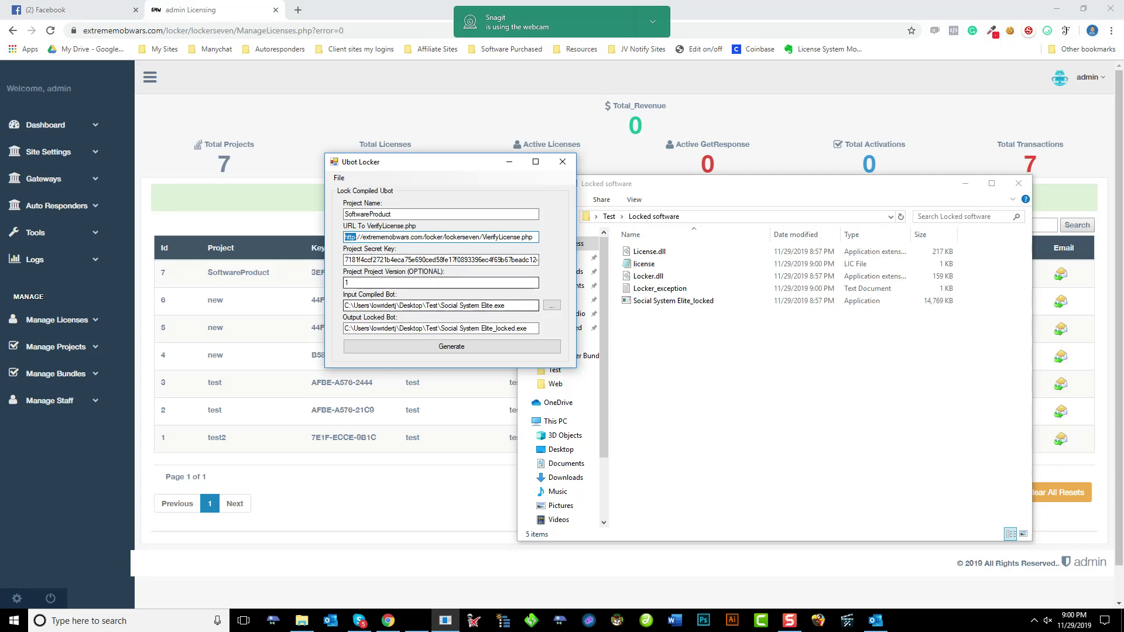
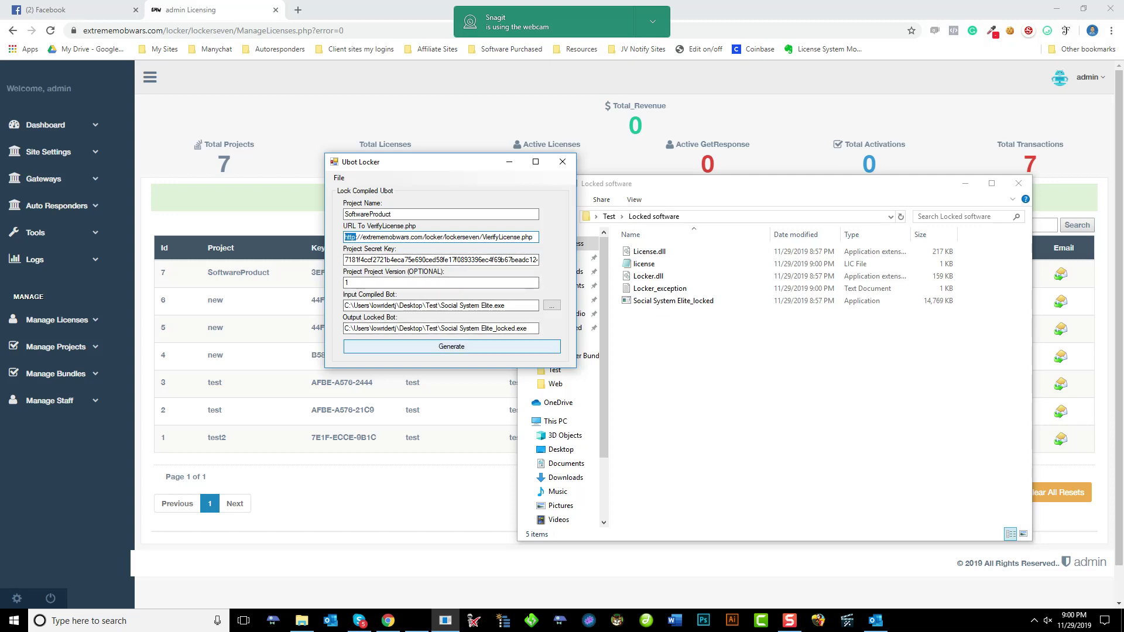
# Generate the locked Social System Elite build and acknowledge the Done message
pyautogui.press('Right')
pyautogui.press('Return')
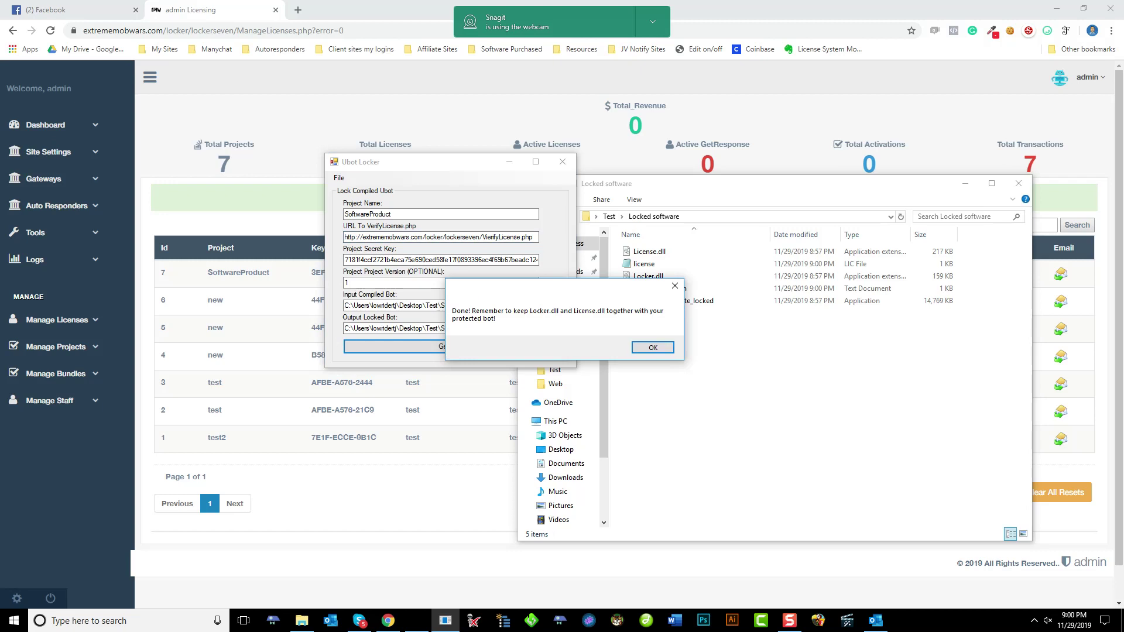
pyautogui.press('Return')
# Save the locker project over Ubotlocker settings, confirm the replacement, and close Ubot Locker
pyautogui.hotkey('alt', 'f')
pyautogui.press('Return')
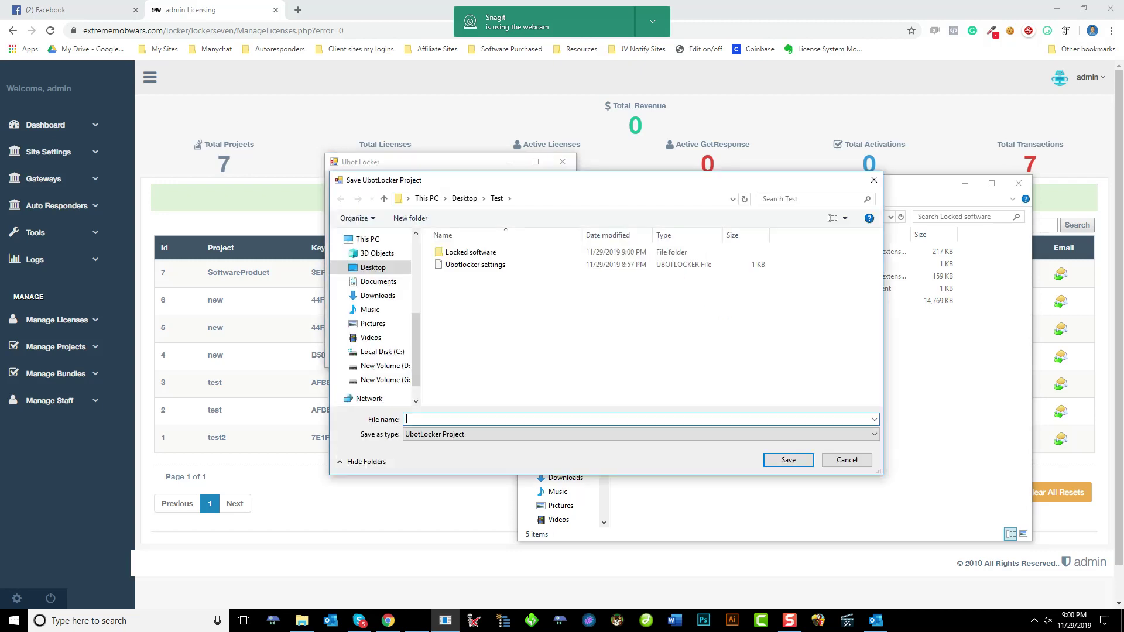
pyautogui.click(475, 264)
pyautogui.press('Return')
pyautogui.press('y')
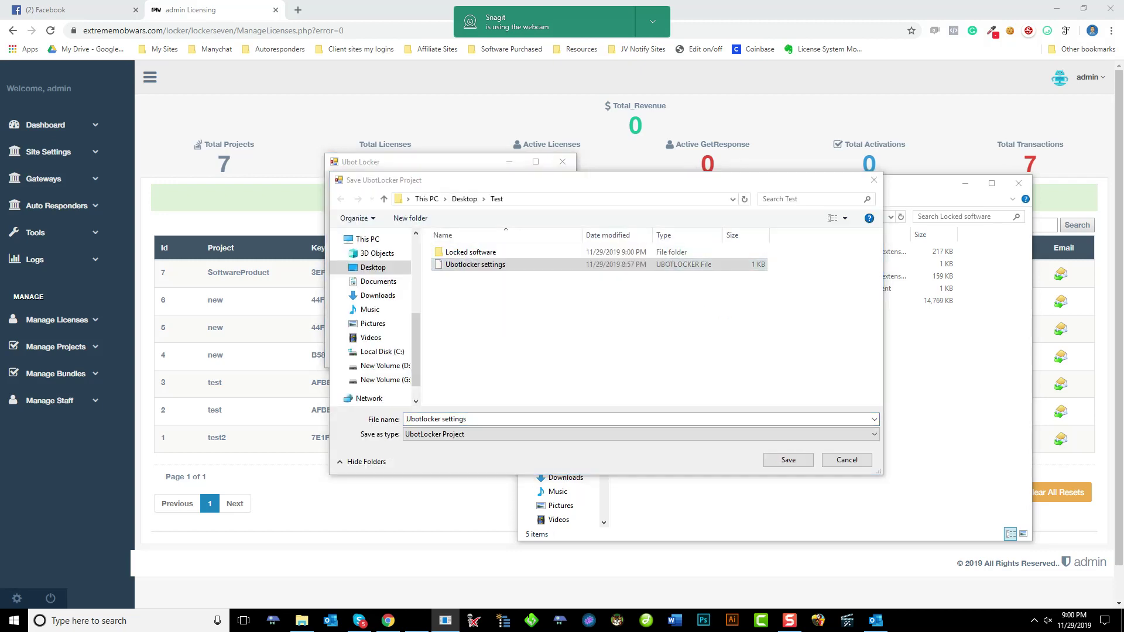
pyautogui.hotkey('alt', 'F4')
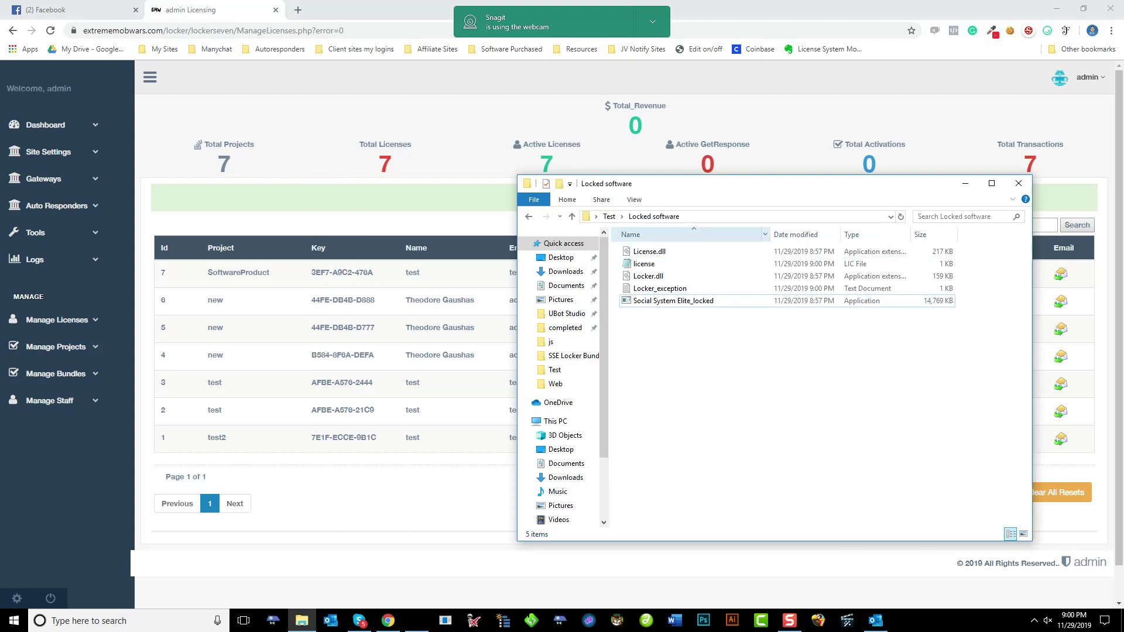
# Move License.dll, Locker.dll and Social System Elite_locked from Test into Locked software, replacing older copies
pyautogui.hotkey('alt', 'Up')
pyautogui.press('Down')
pyautogui.hotkey('shift', 'Down')
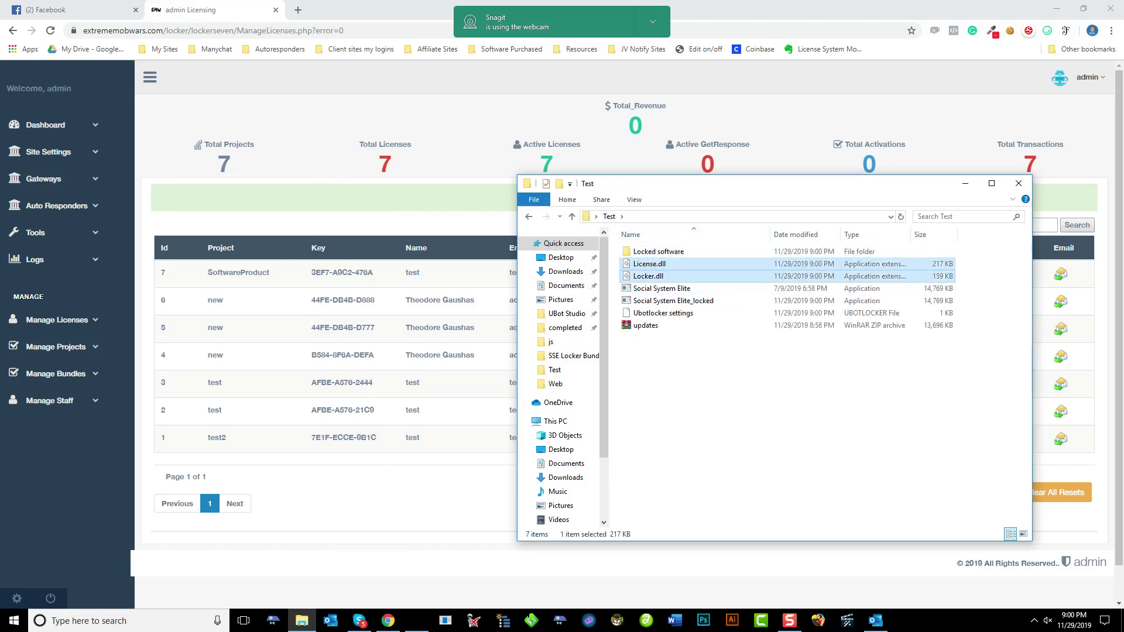
pyautogui.keyDown('ctrl'); pyautogui.click(673, 301); pyautogui.keyUp('ctrl')
pyautogui.moveTo(673, 300); pyautogui.dragTo(647, 325)
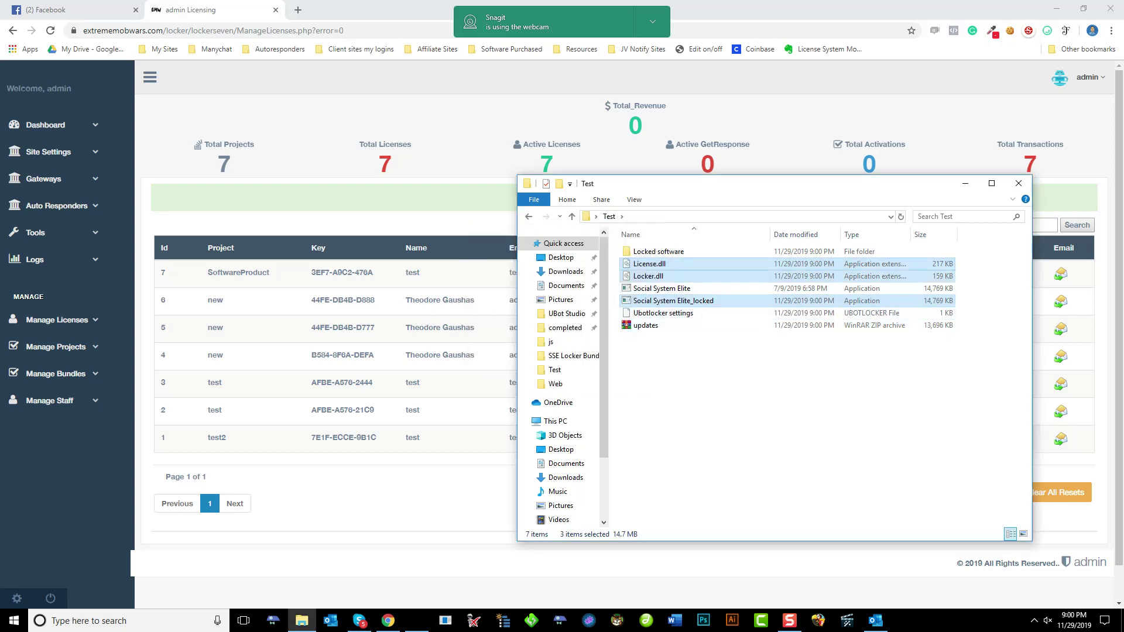
pyautogui.moveTo(649, 276); pyautogui.dragTo(657, 253)
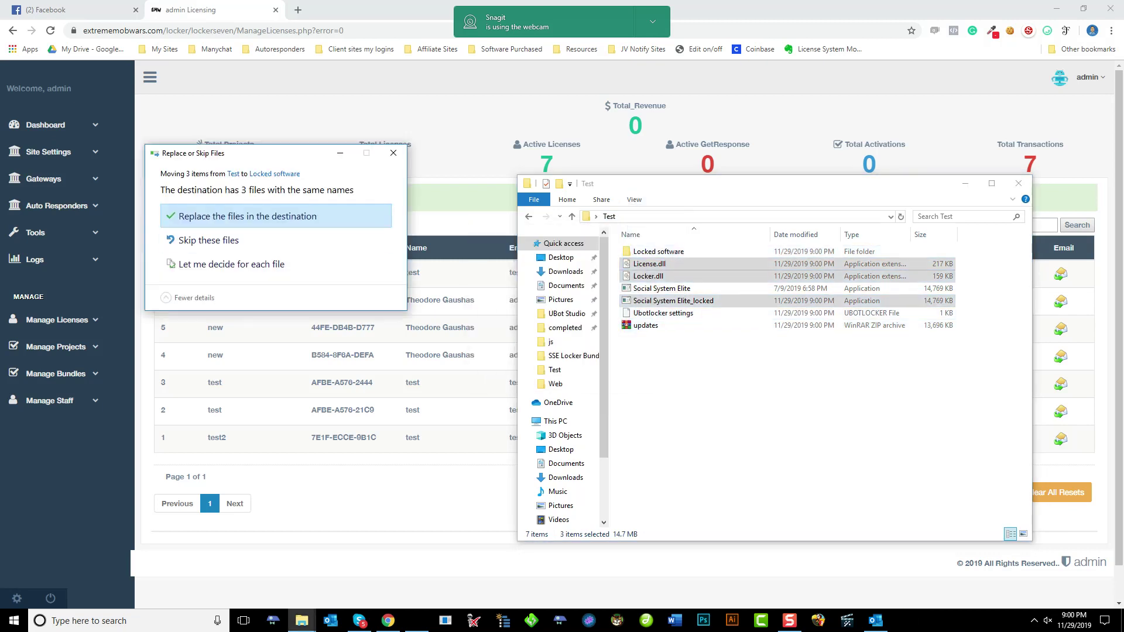
pyautogui.click(246, 216)
# In Locked software, delete Locker_exception, launch the locked app, and dismiss the license-server error
pyautogui.doubleClick(656, 251)
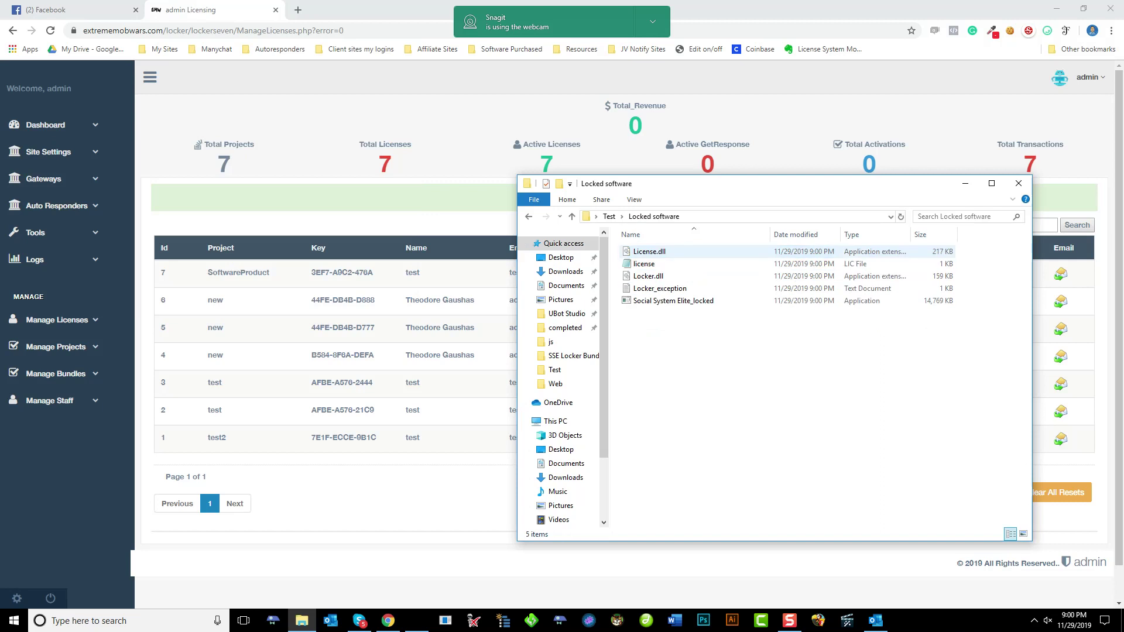
pyautogui.click(660, 288)
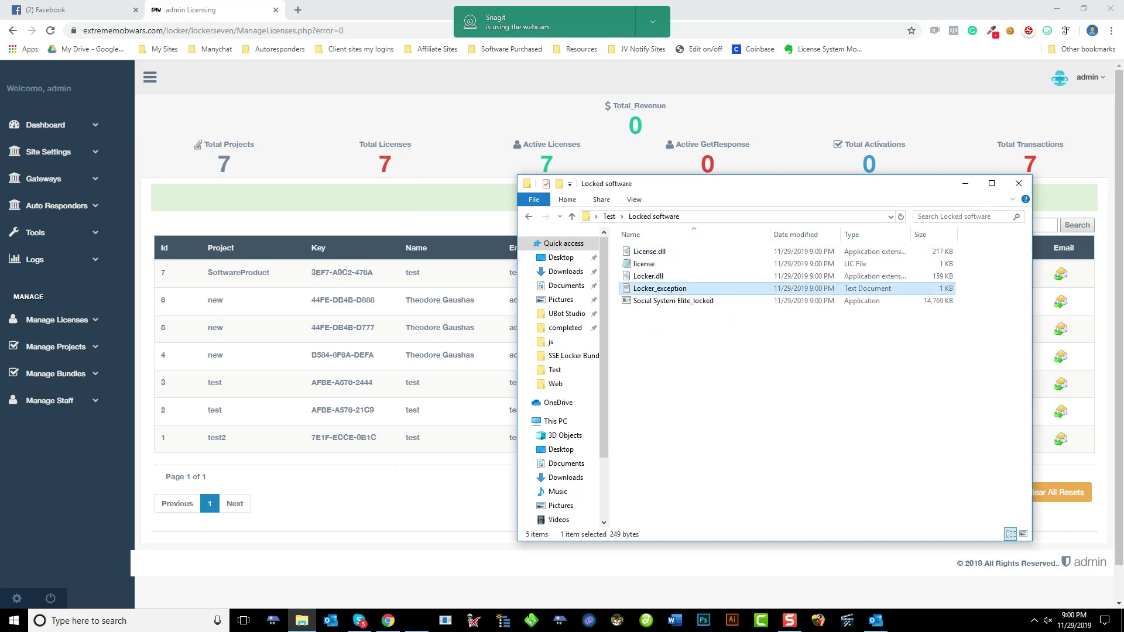
pyautogui.press('Delete')
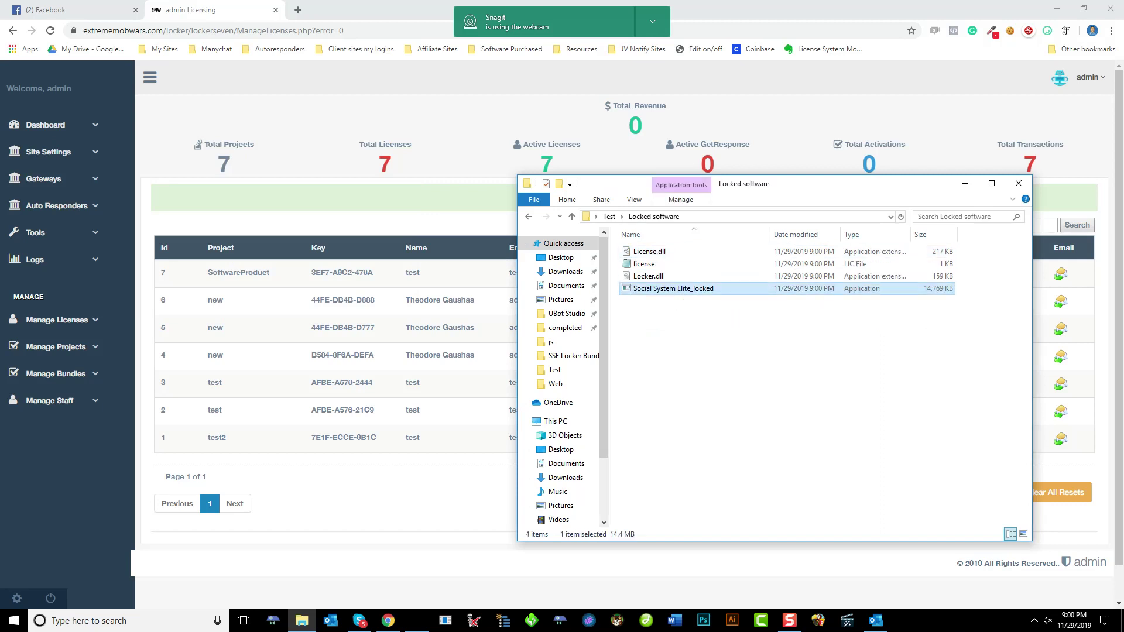
pyautogui.press('Return')
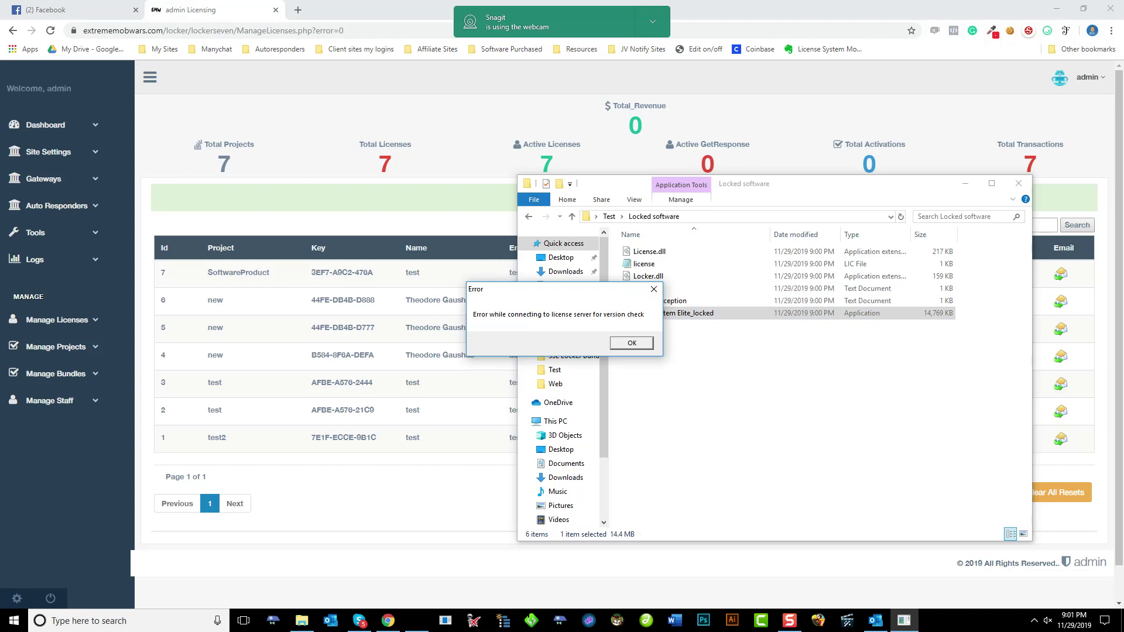
pyautogui.press('Return')
pyautogui.press('Return')
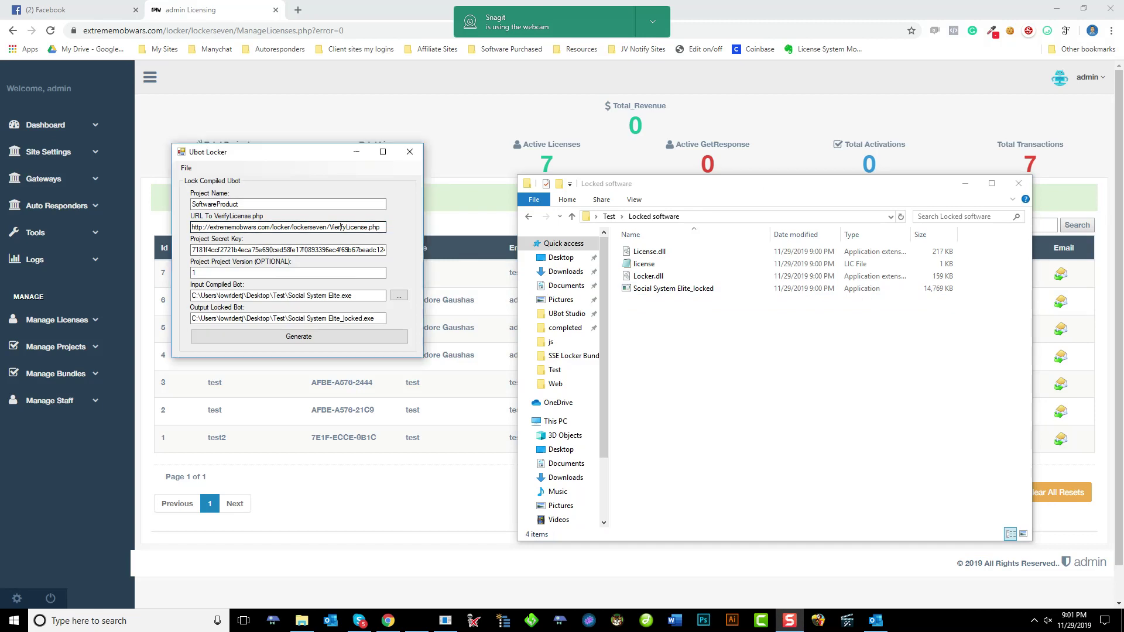
# Replace the misspelled VierfyLicense.php at the end of the verification URL with VerifyLicense.php
pyautogui.click(327, 227)
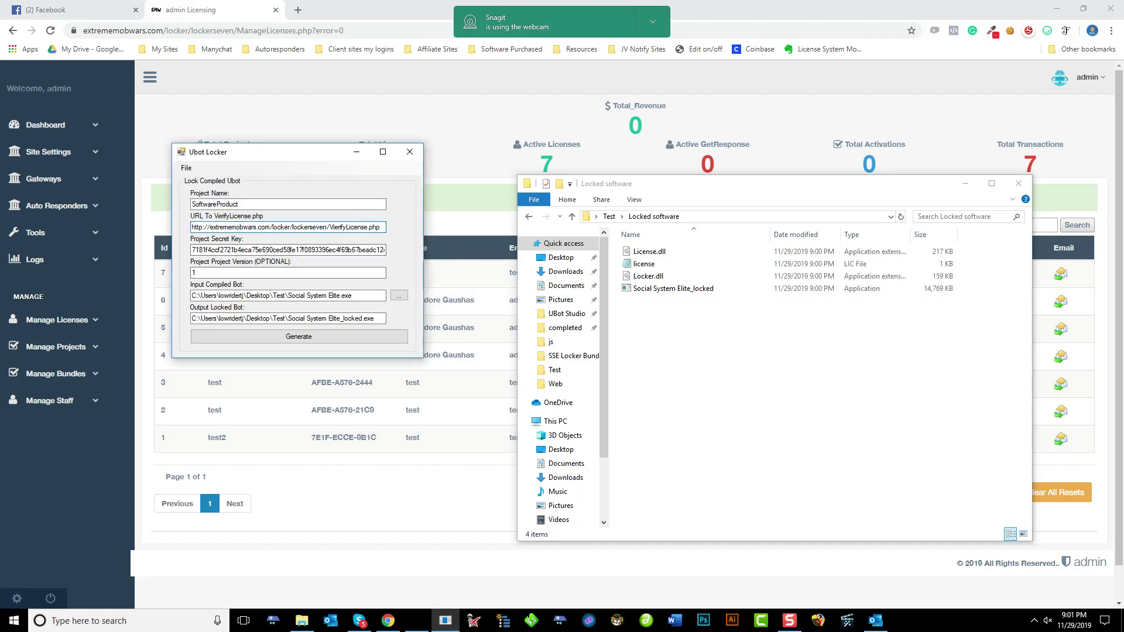
pyautogui.moveTo(328, 227); pyautogui.dragTo(381, 227)
pyautogui.press('BackSpace')
pyautogui.write('VerifyLicense.php')
# Regenerate the locked build and save the project settings, overwriting the saved file
pyautogui.press('Tab')
pyautogui.press('Tab')
pyautogui.press('Tab')
pyautogui.press('Tab')
pyautogui.press('Tab')
pyautogui.press('Tab')
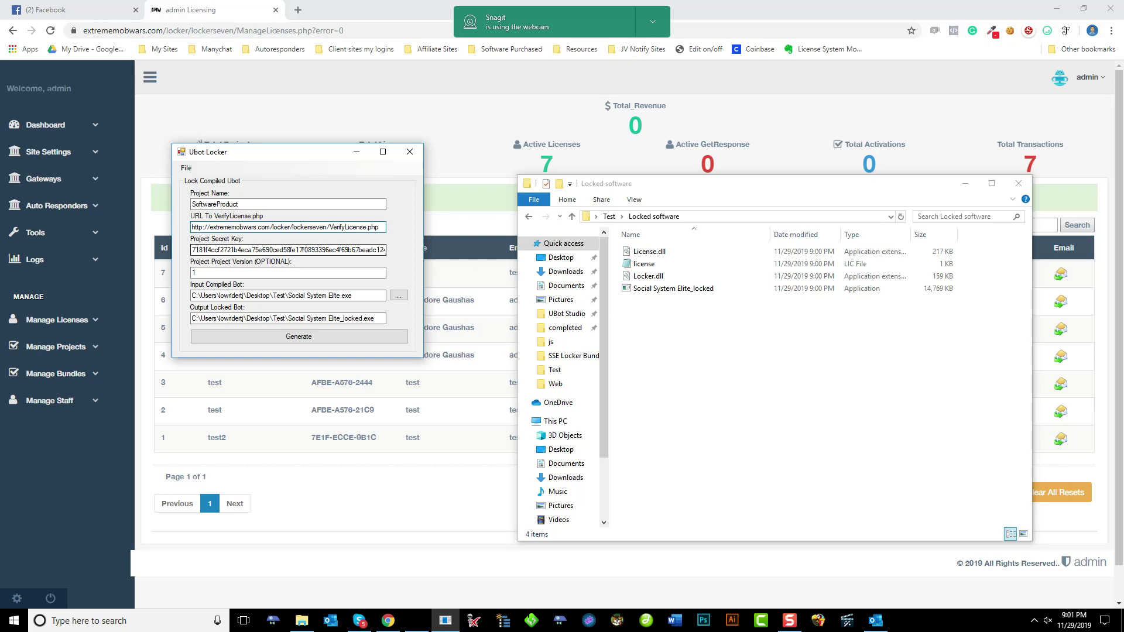
pyautogui.press('Return')
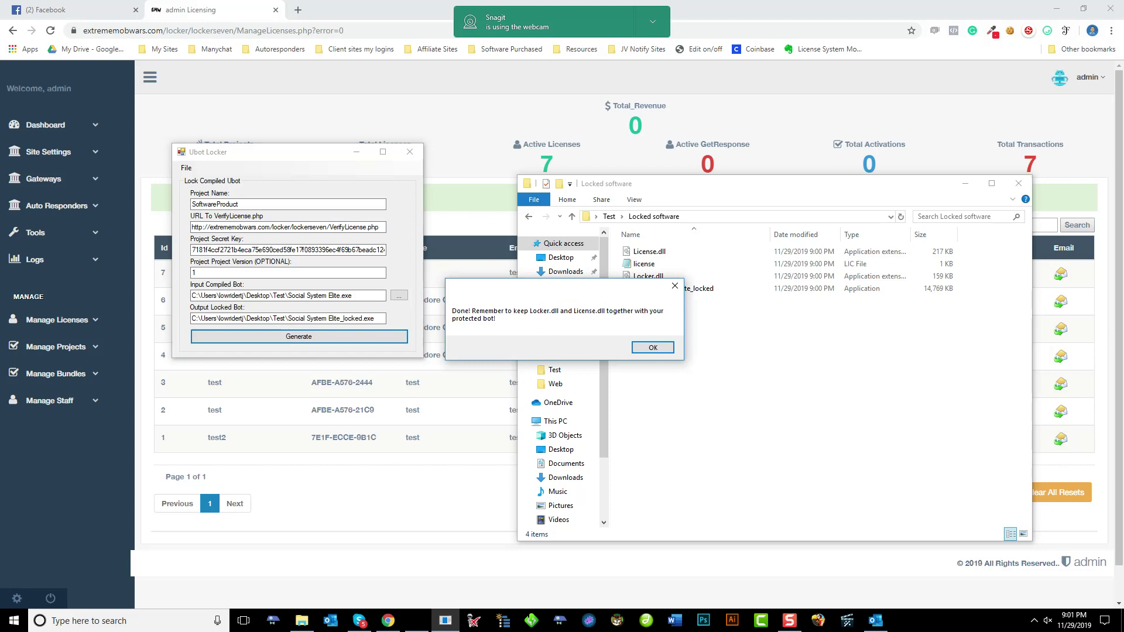
pyautogui.press('Return')
pyautogui.hotkey('alt', 'f')
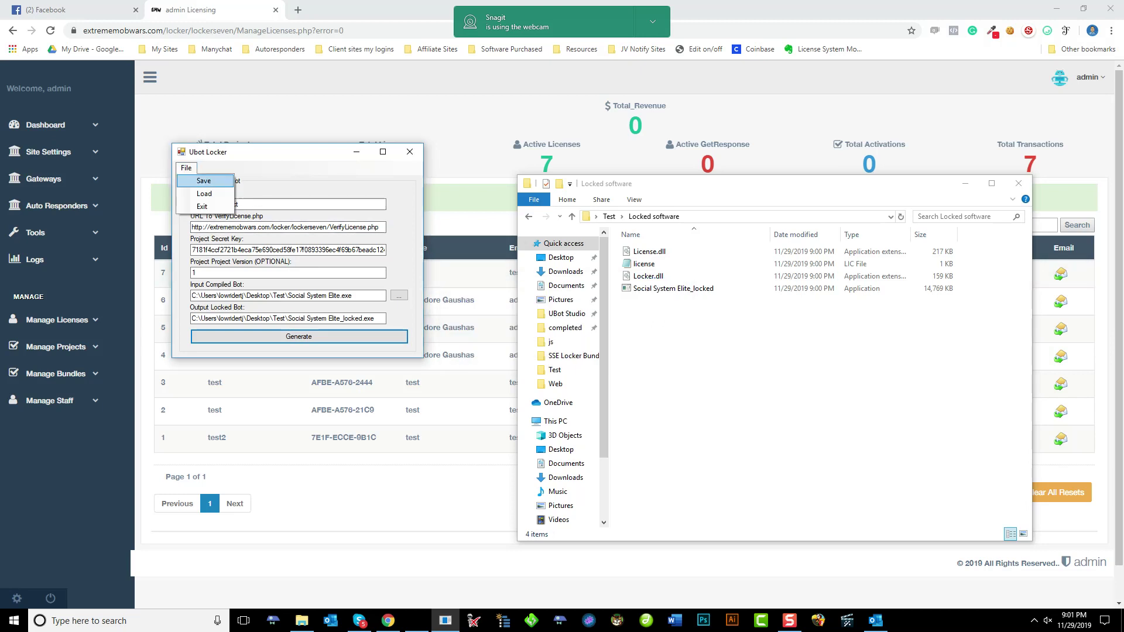
pyautogui.press('Return')
pyautogui.press('Return')
pyautogui.click(580, 314)
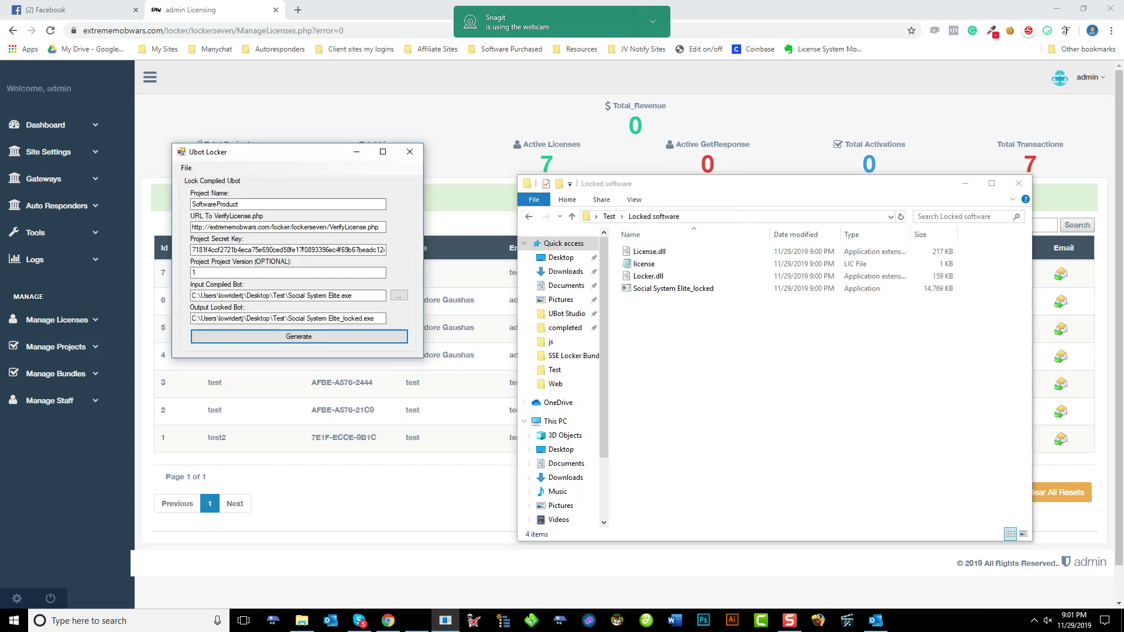
# Close Ubot Locker and move the regenerated exe, Locker.dll and License.dll into Locked software, replacing old copies
pyautogui.click(410, 152)
pyautogui.click(673, 301)
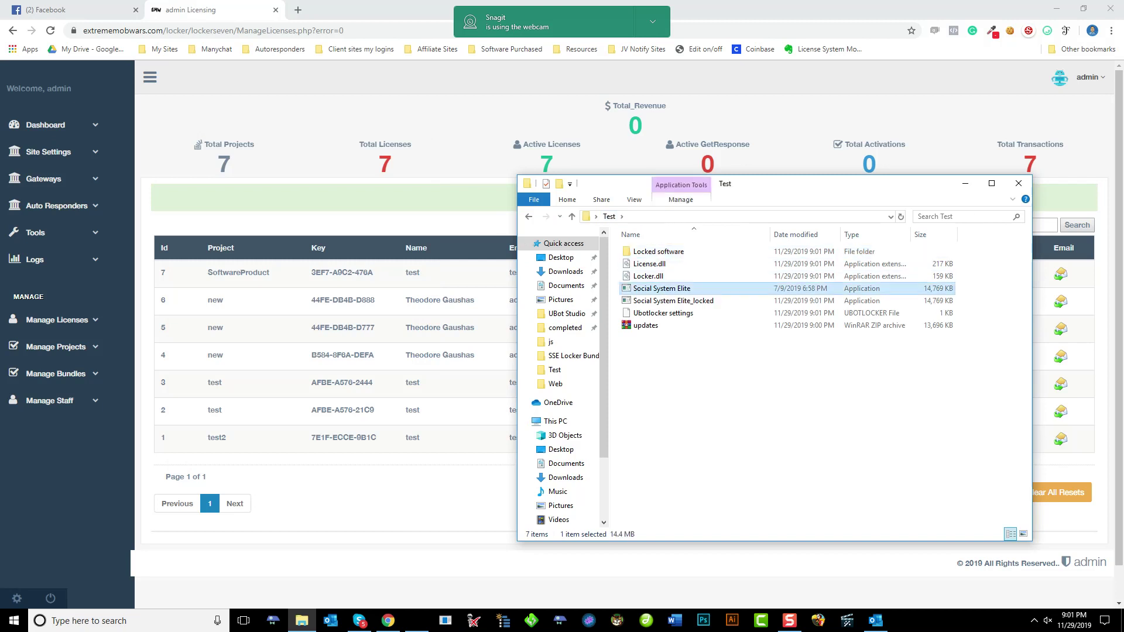
pyautogui.keyDown('ctrl'); pyautogui.click(648, 276); pyautogui.keyUp('ctrl')
pyautogui.keyDown('ctrl'); pyautogui.click(649, 264); pyautogui.keyUp('ctrl')
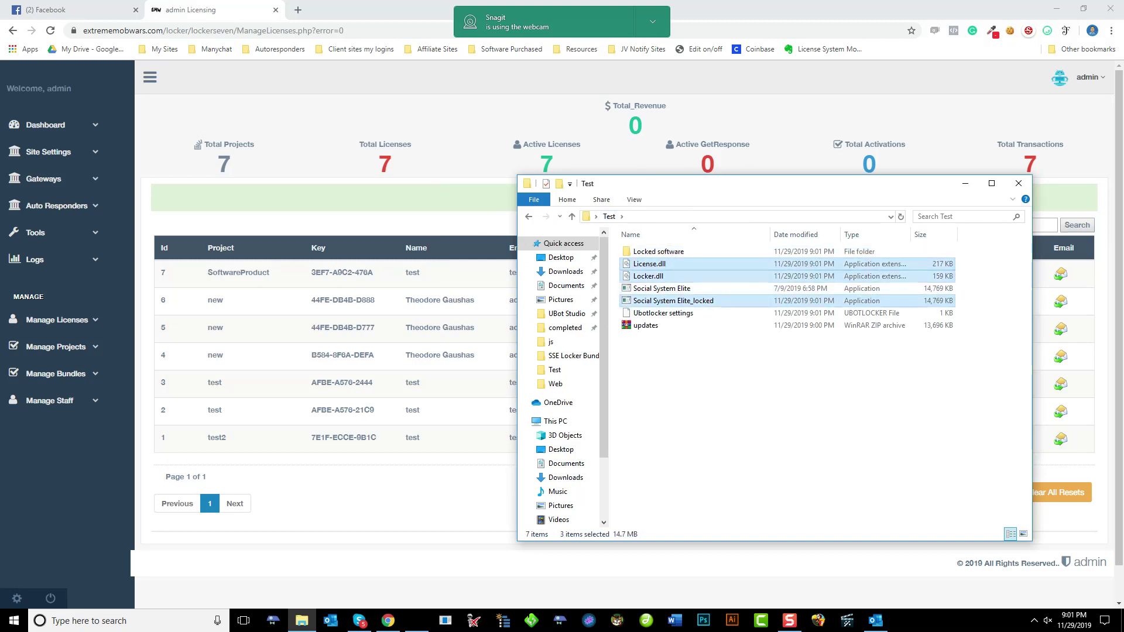
pyautogui.moveTo(673, 301); pyautogui.dragTo(655, 251)
pyautogui.click(533, 216)
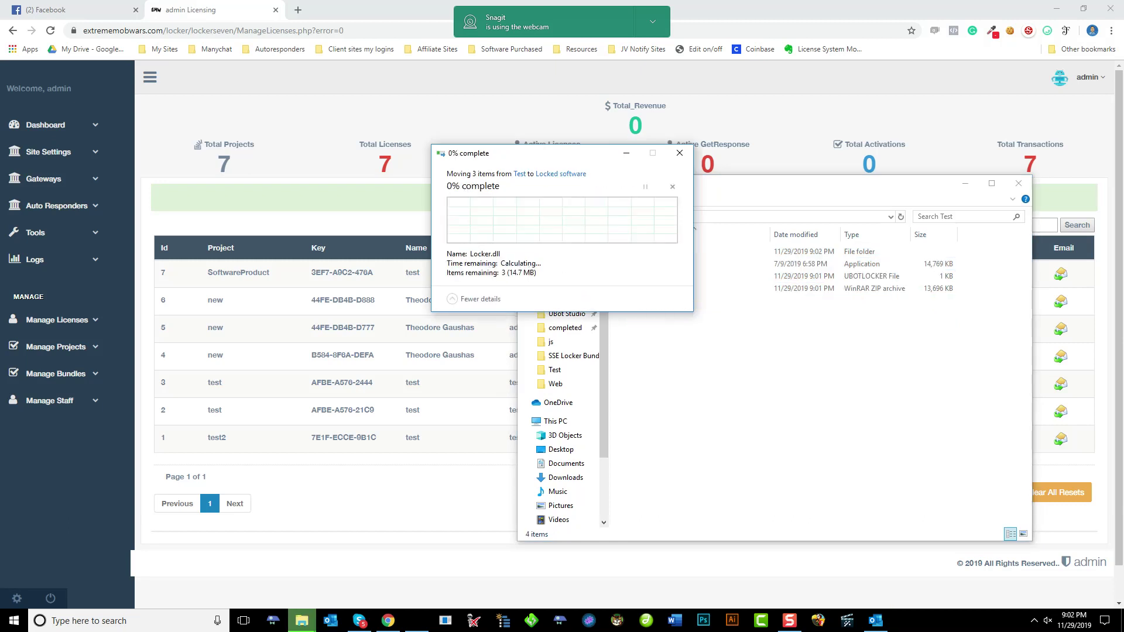
# In the Locked software folder, delete the old license file and select Social System Elite_locked
pyautogui.press('Return')
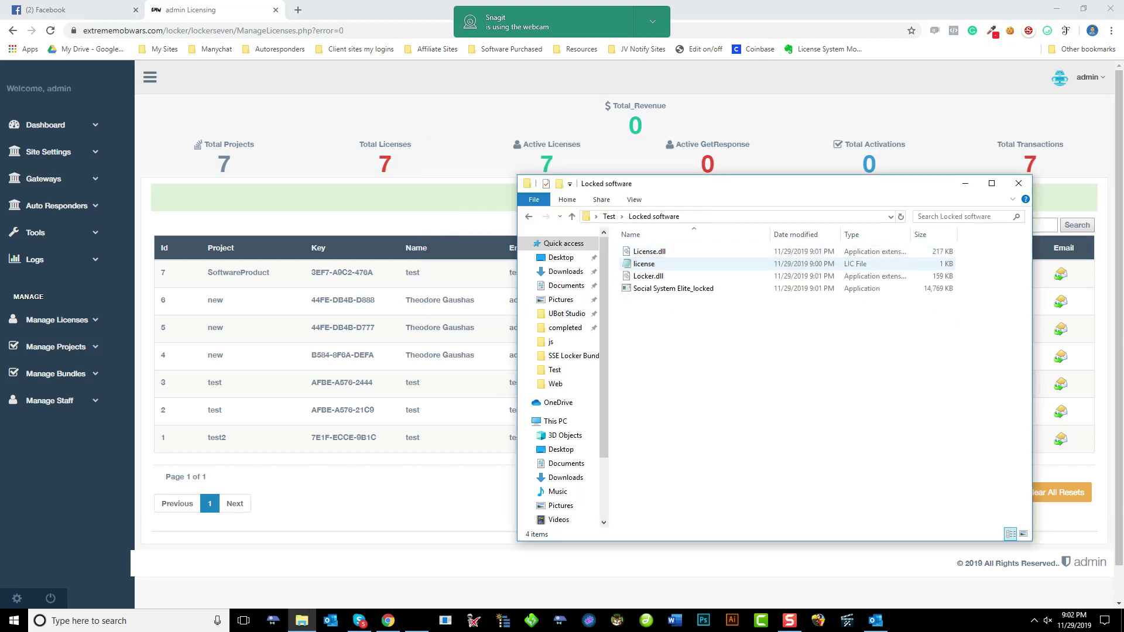
pyautogui.click(644, 263)
pyautogui.press('Delete')
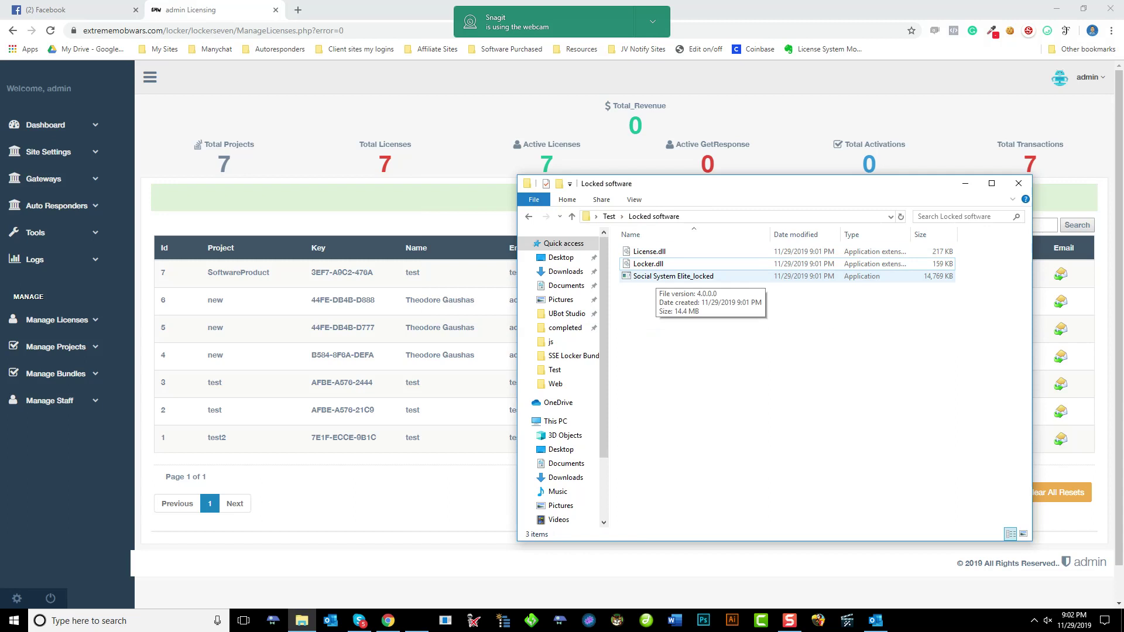
pyautogui.click(661, 278)
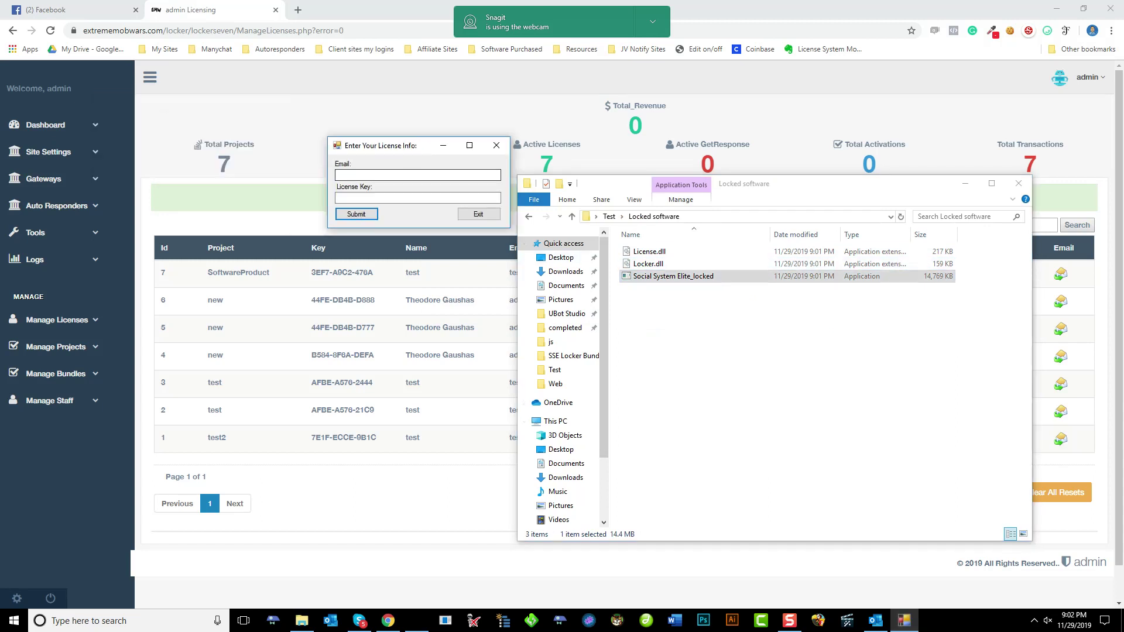
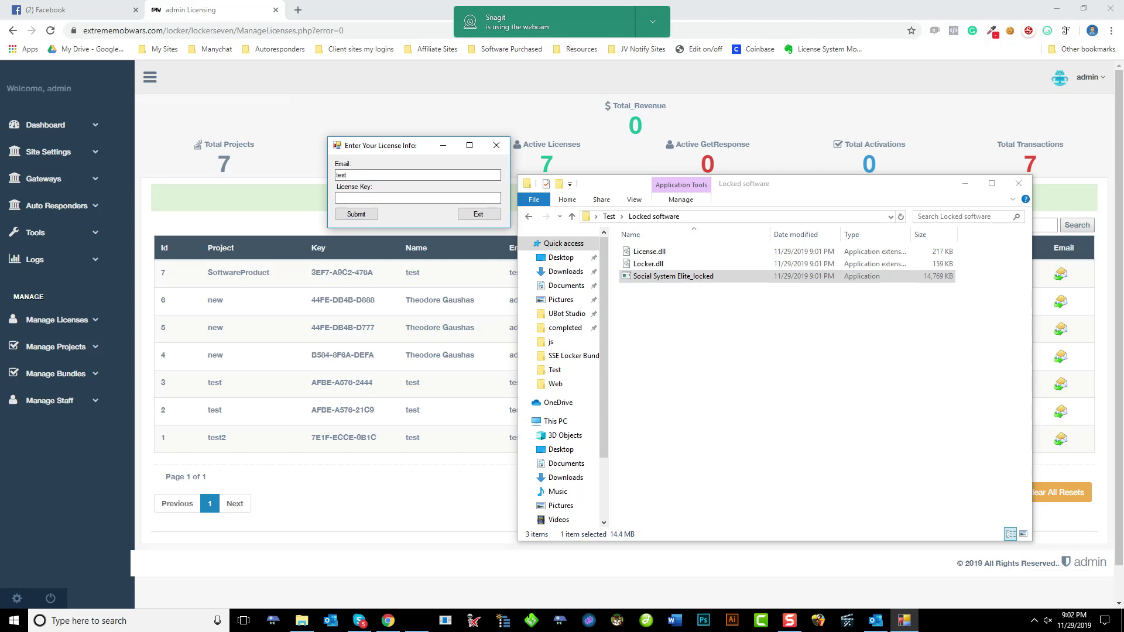
# Enter the test licence's e-mail and the license key copied from entry 7 of the licenses table, then submit
pyautogui.press('Tab')
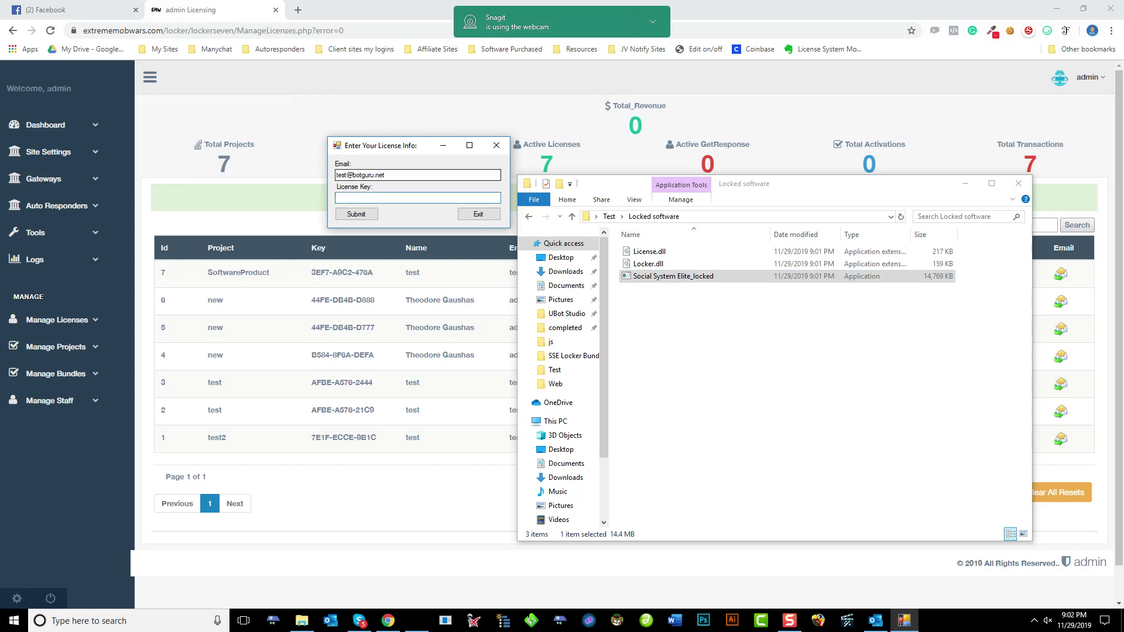
pyautogui.click(375, 272)
pyautogui.moveTo(374, 272); pyautogui.dragTo(311, 272)
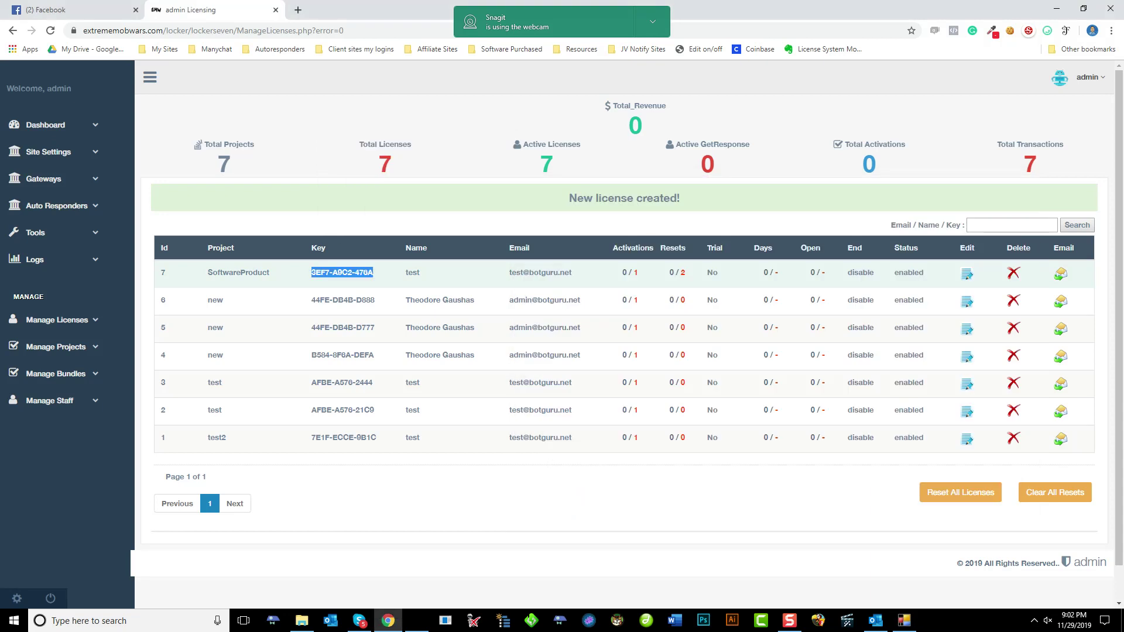
pyautogui.hotkey('ctrl', 'c')
pyautogui.hotkey('alt', 'Tab')
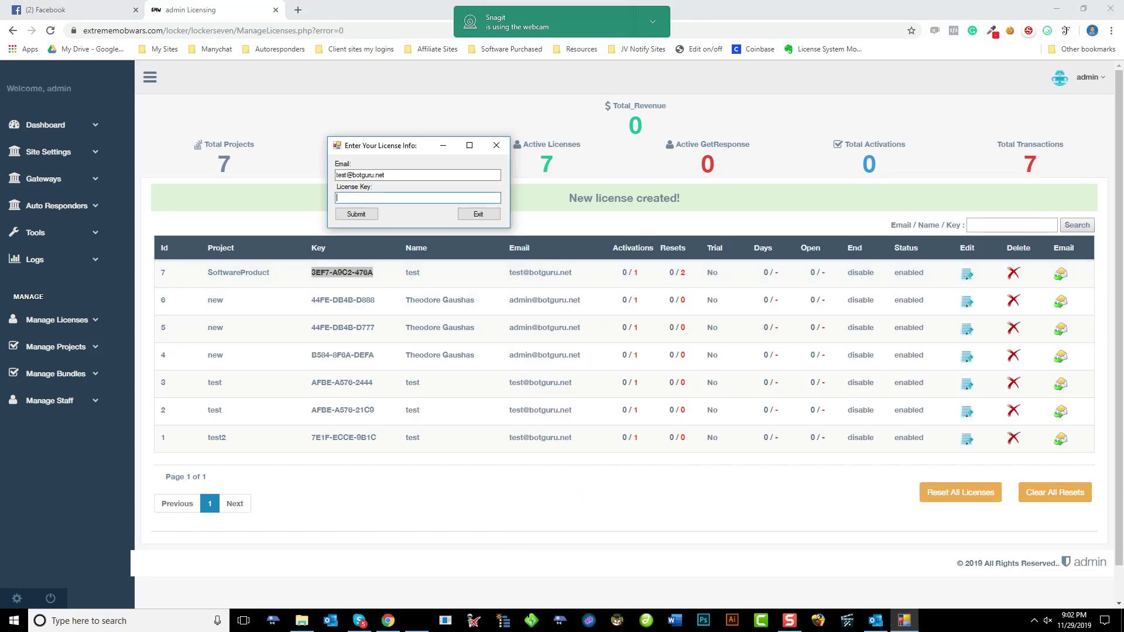
pyautogui.hotkey('ctrl', 'v')
pyautogui.press('Tab')
pyautogui.press('Return')
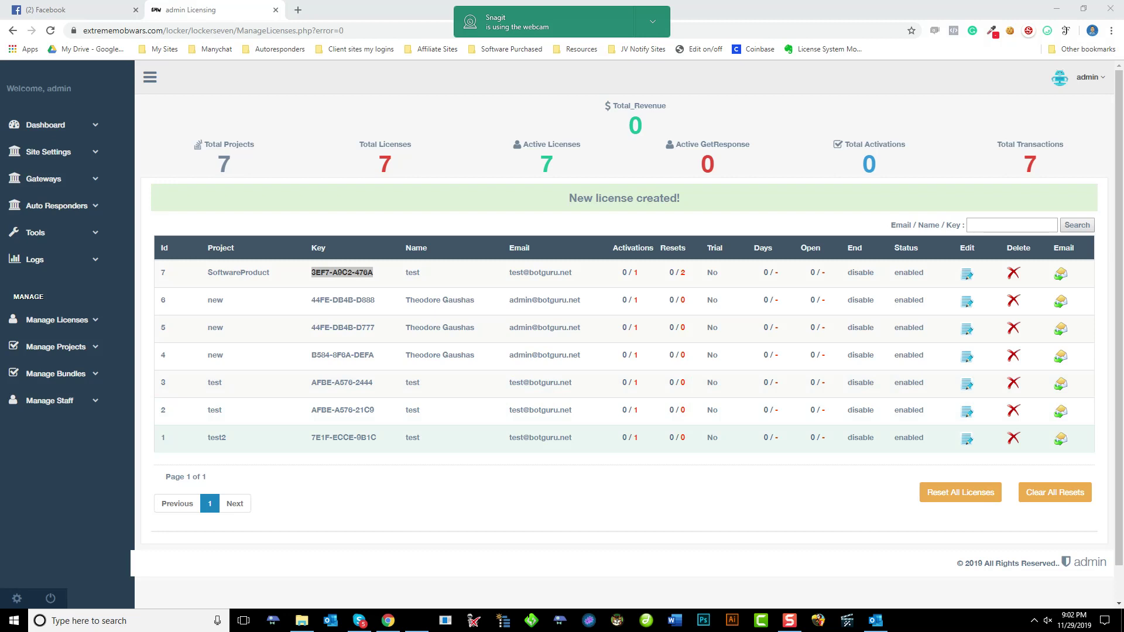
# Bring the Locked software folder back up and move its window up and right
pyautogui.moveTo(301, 620)
pyautogui.click(301, 562)
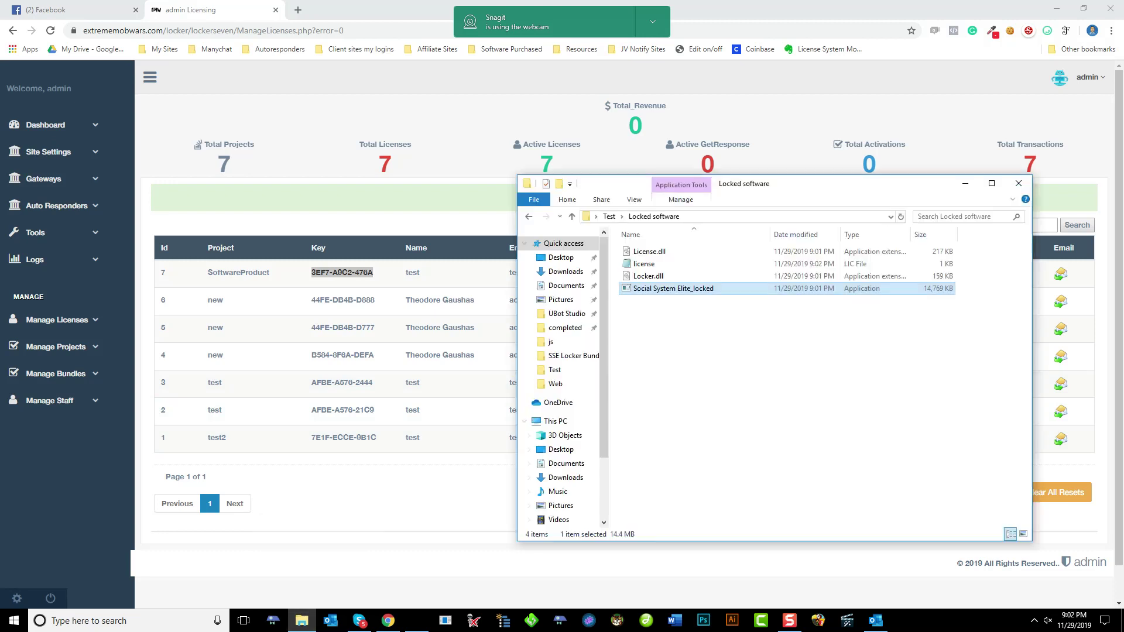
pyautogui.moveTo(628, 178); pyautogui.dragTo(686, 139)
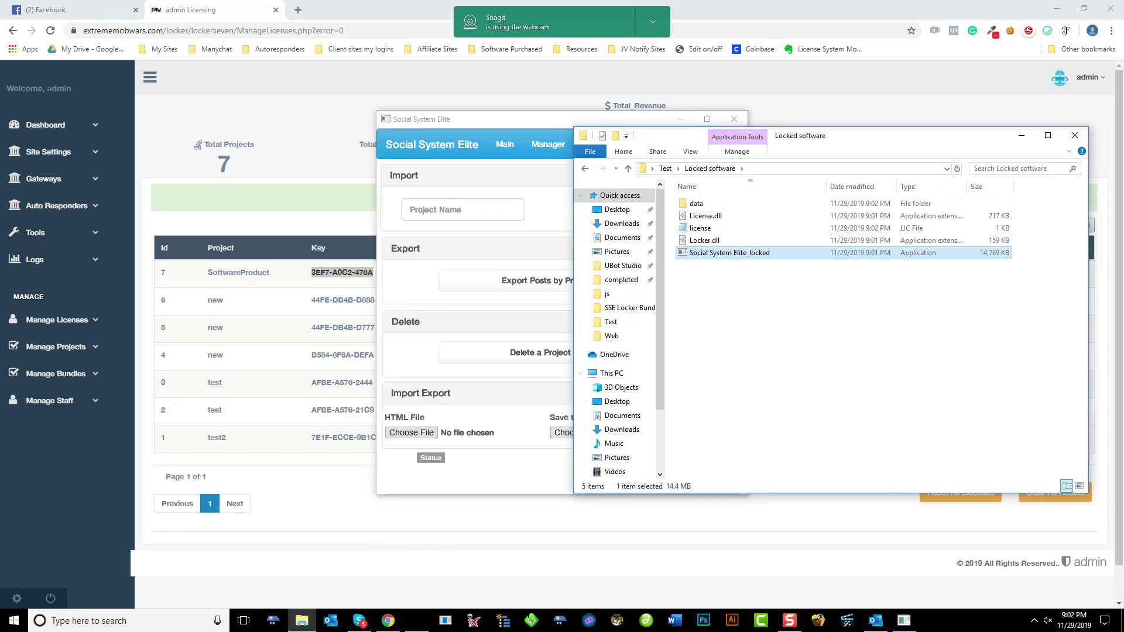
# Switch between the Main and Manager pages of the unlocked Social System Elite
pyautogui.click(505, 144)
pyautogui.click(548, 144)
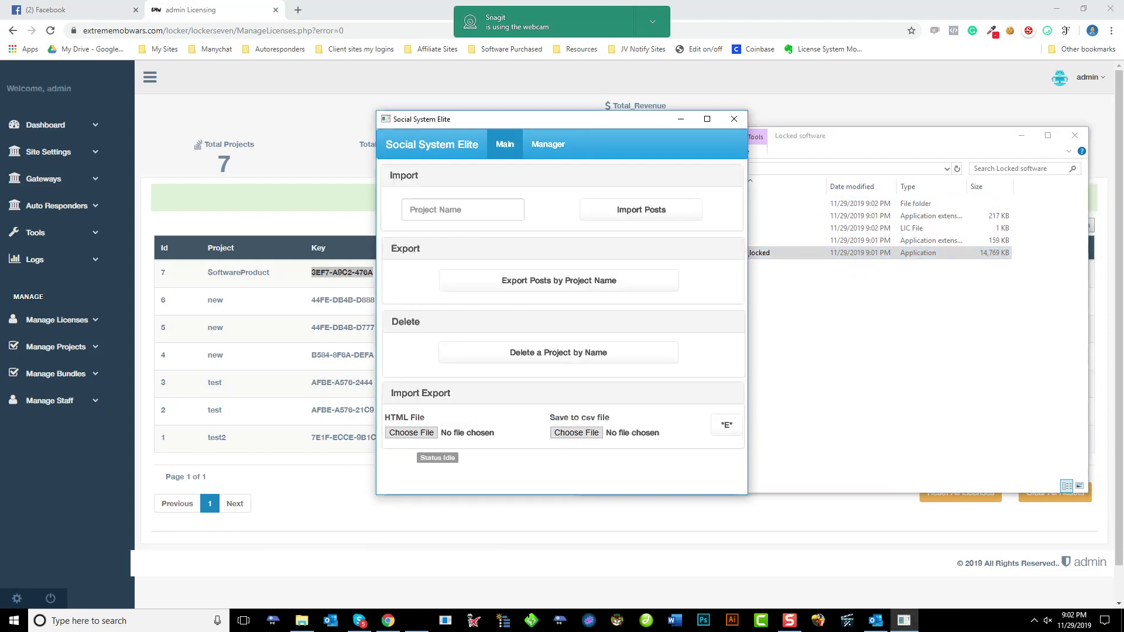
pyautogui.click(504, 144)
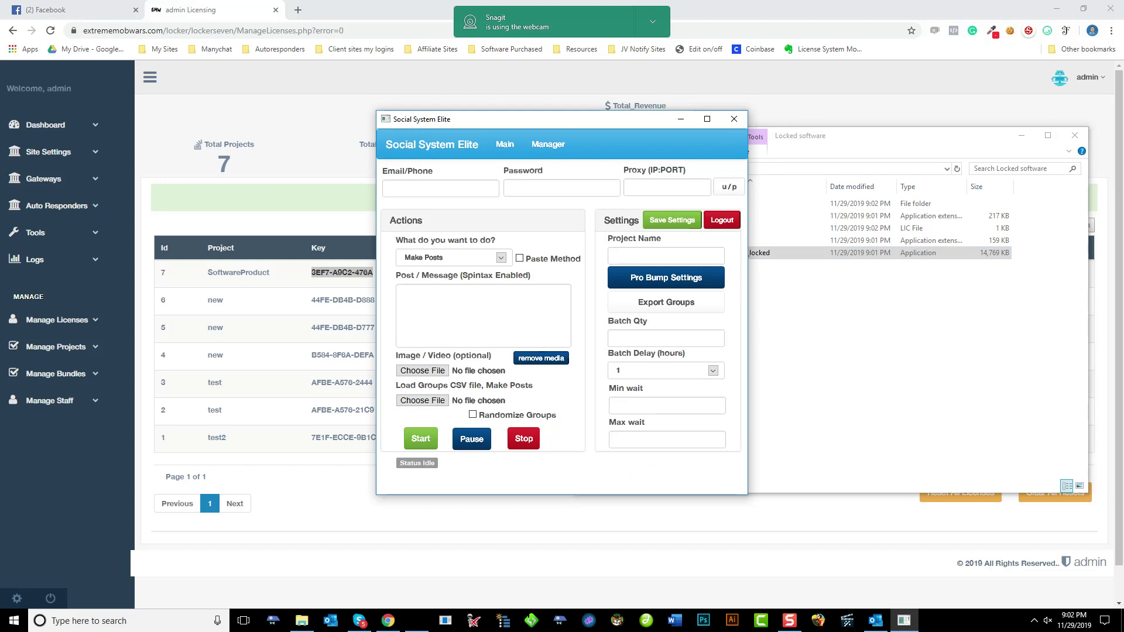
# Close Social System Elite and open the license file in Notepad
pyautogui.click(733, 119)
pyautogui.click(700, 228)
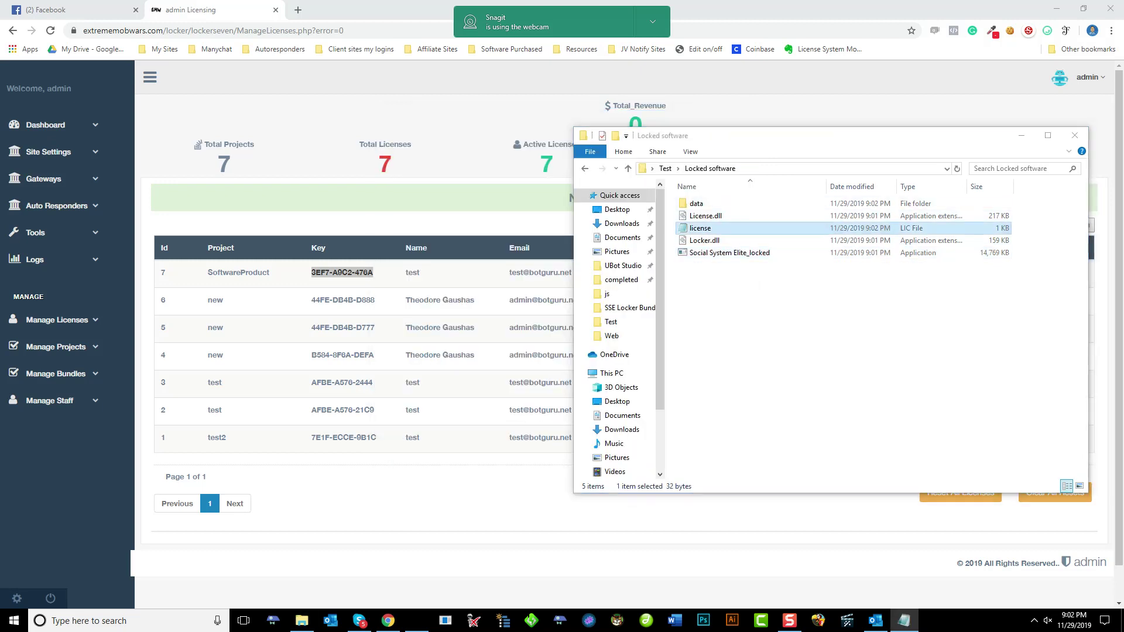
pyautogui.press('Return')
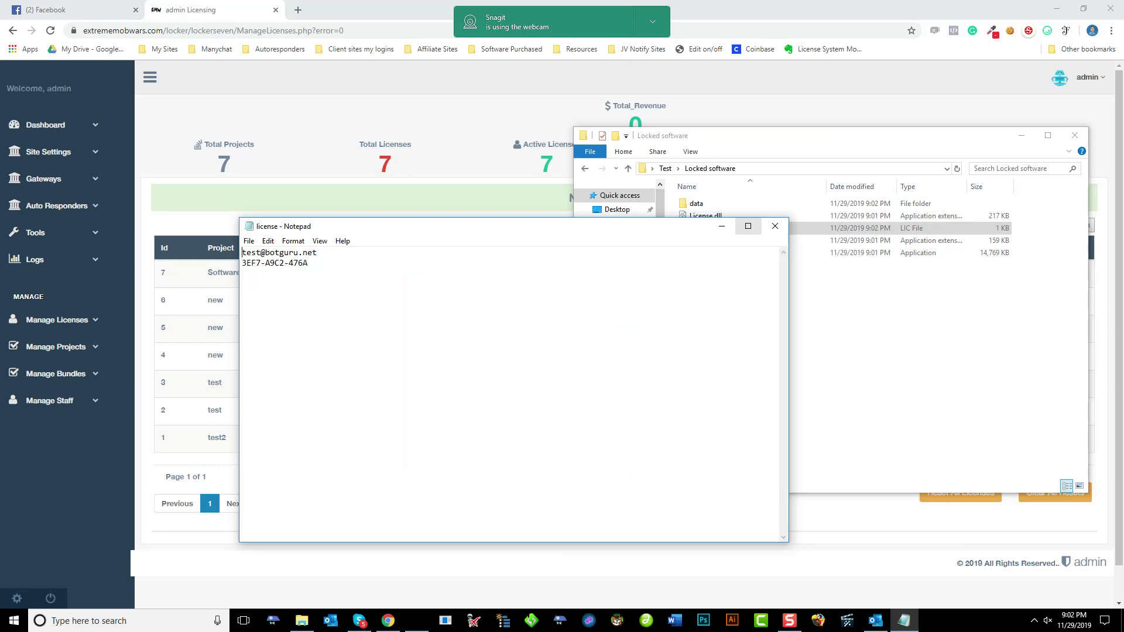
# Close Notepad, delete the license file, and relaunch Social System Elite_locked
pyautogui.click(775, 226)
pyautogui.rightClick(700, 228)
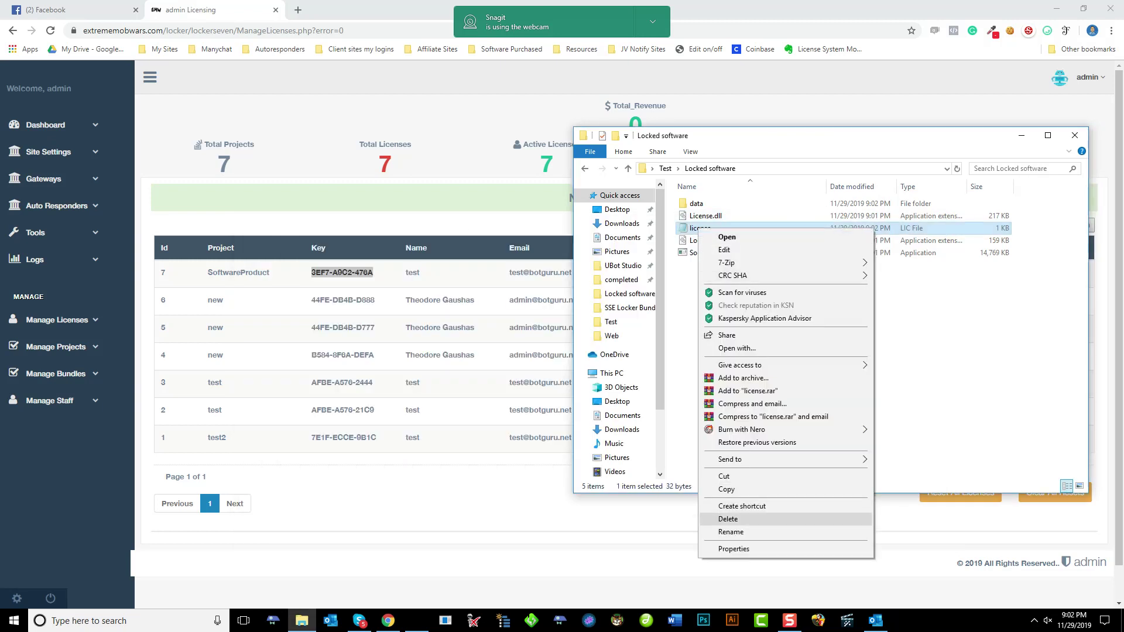
pyautogui.click(728, 519)
pyautogui.doubleClick(729, 240)
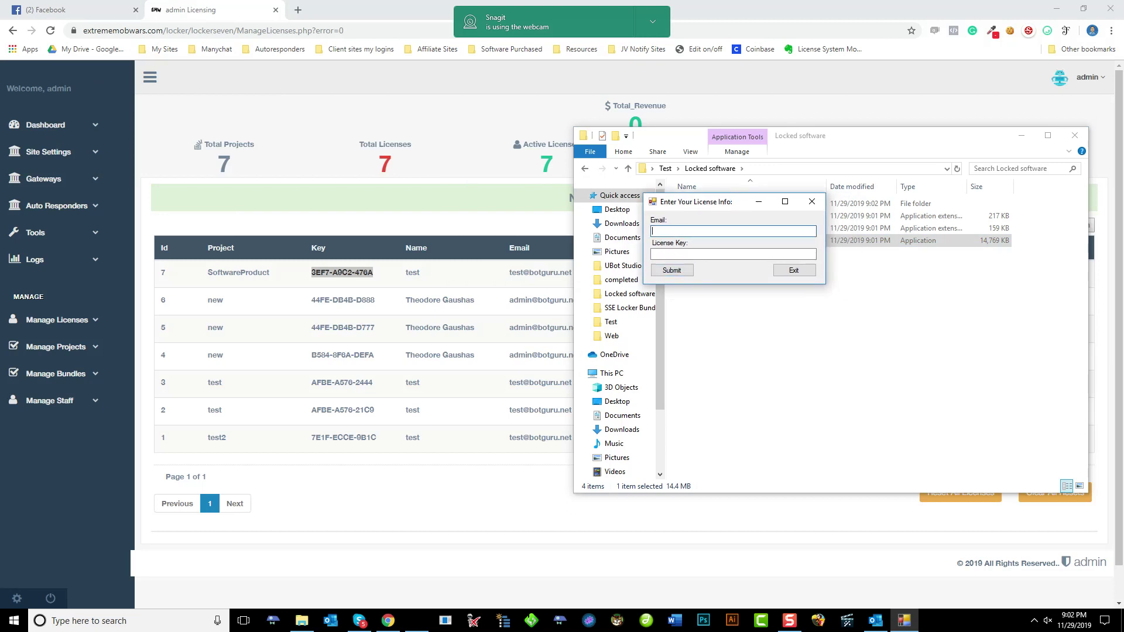
# Submit a different e-mail with a made-up license key and dismiss the 'License not found' error
pyautogui.press('Tab')
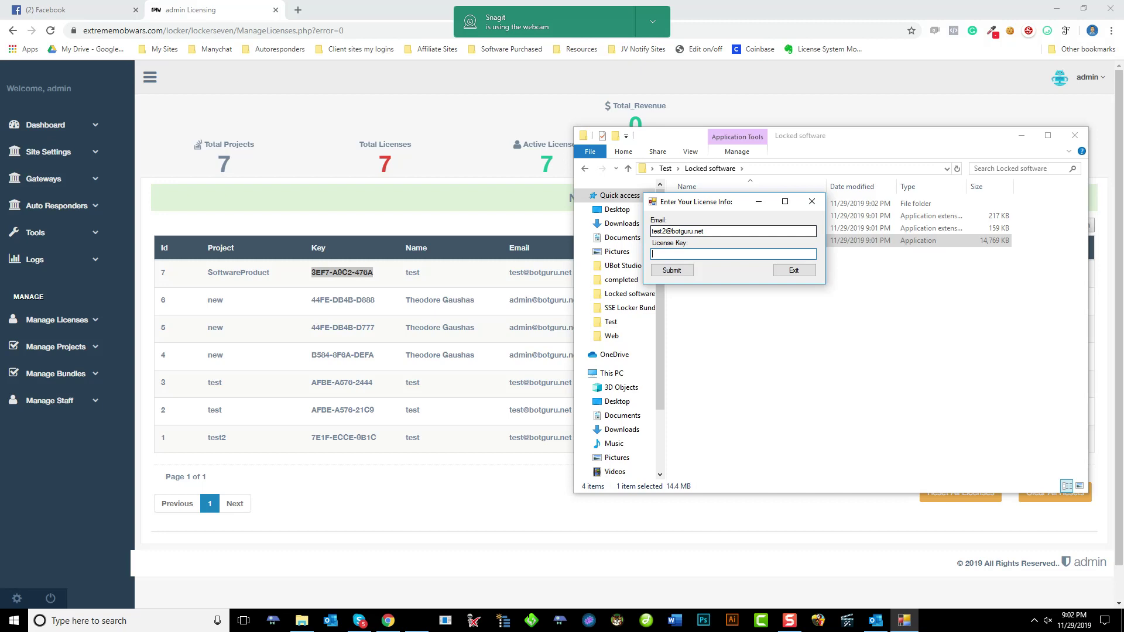
pyautogui.write('anys-lice-keys')
pyautogui.press('Return')
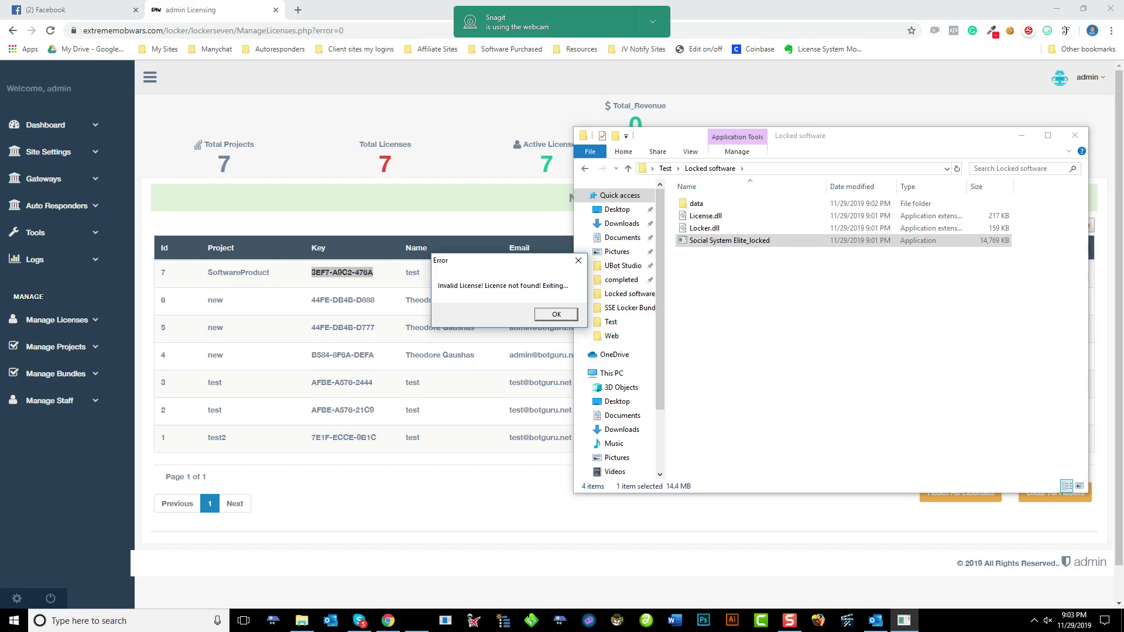
pyautogui.click(556, 315)
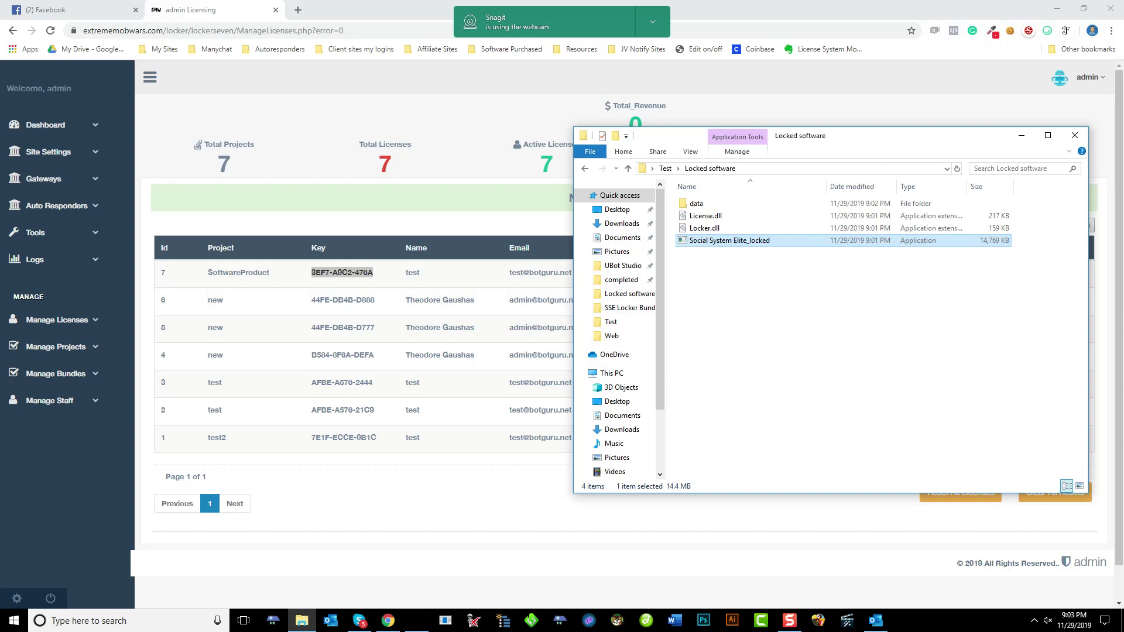
pyautogui.hotkey('alt', 'Tab')
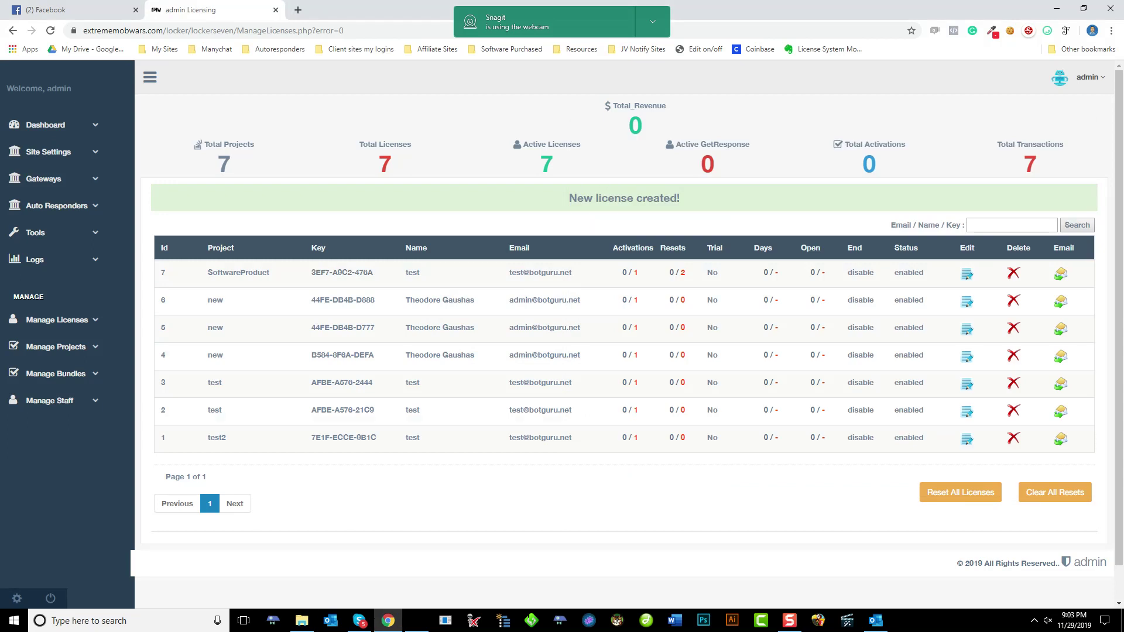
# Return to the Locked software folder, go back up to Test, and leave File Explorer
pyautogui.click(302, 621)
pyautogui.click(729, 240)
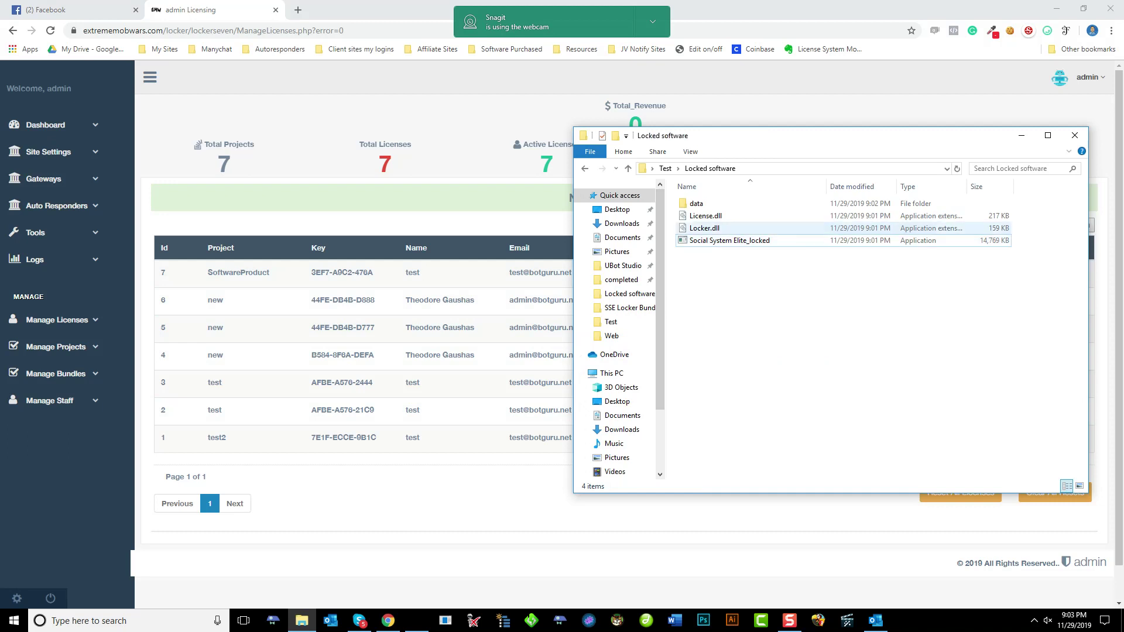
pyautogui.hotkey('alt', 'Left')
pyautogui.hotkey('ctrl', 'space')
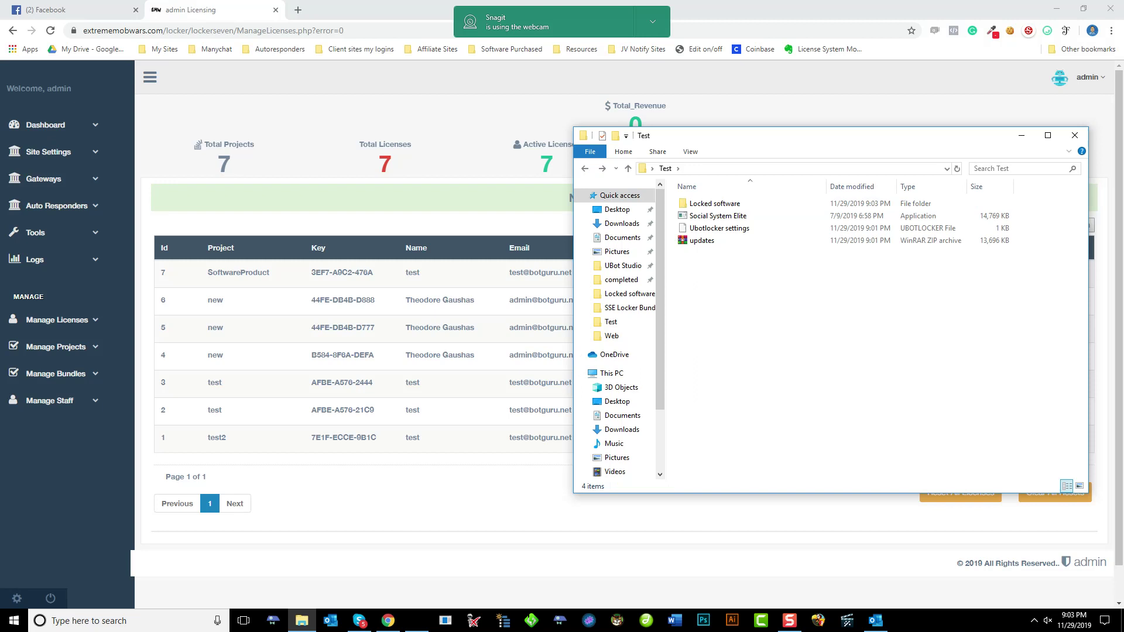
pyautogui.hotkey('alt', 'Tab')
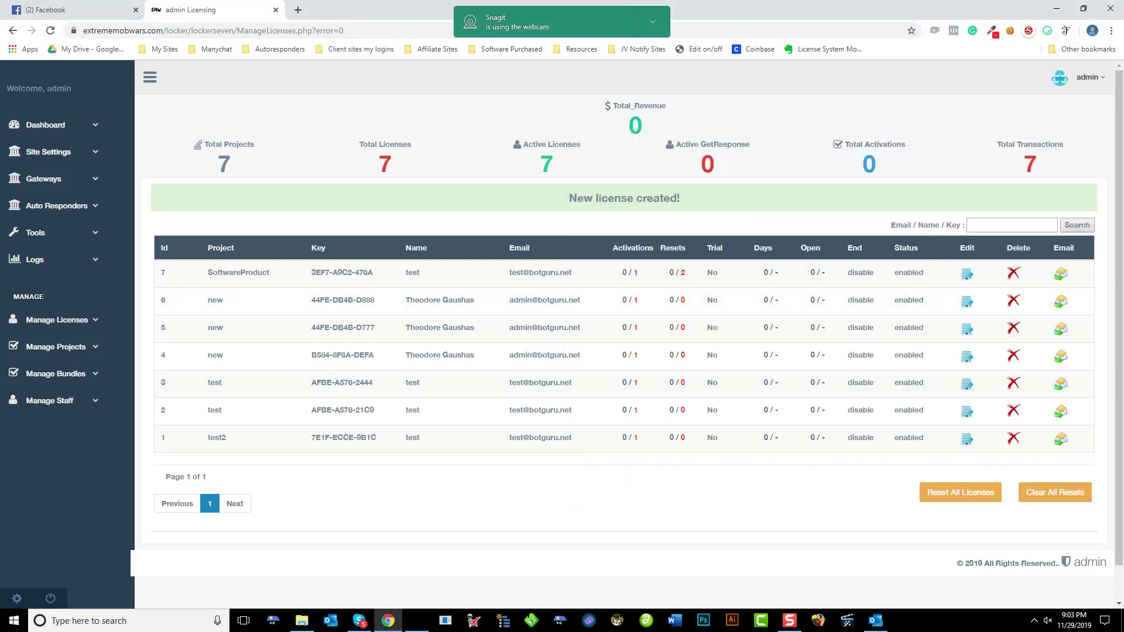
# Open Site Settings > Manage Settings in the admin panel and expand Manage Staff
pyautogui.click(48, 152)
pyautogui.click(54, 175)
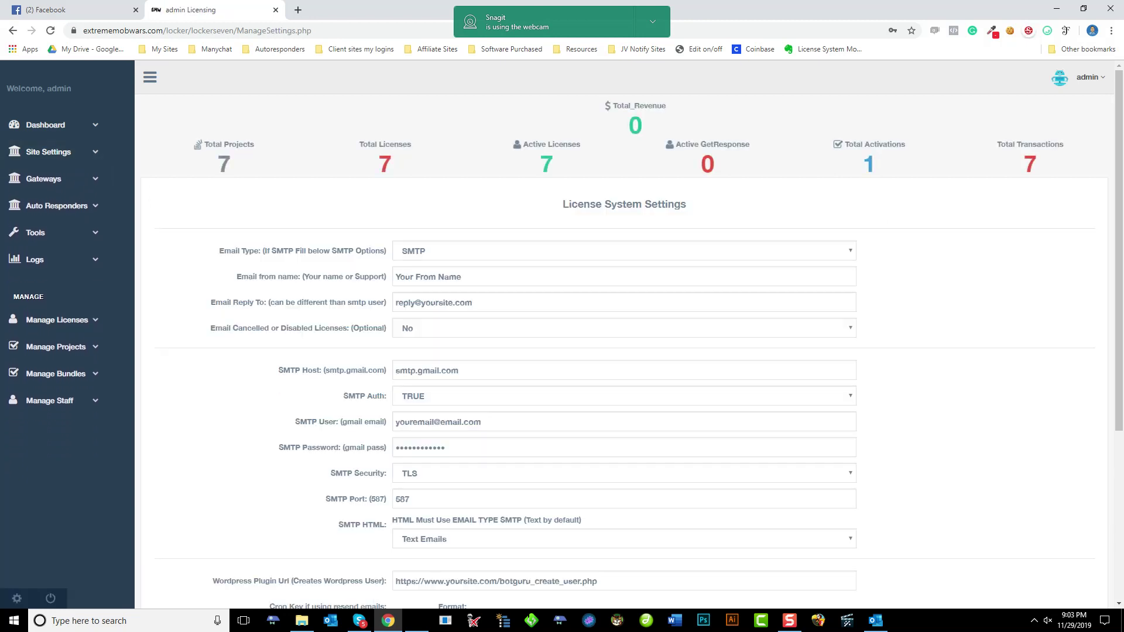
pyautogui.click(49, 400)
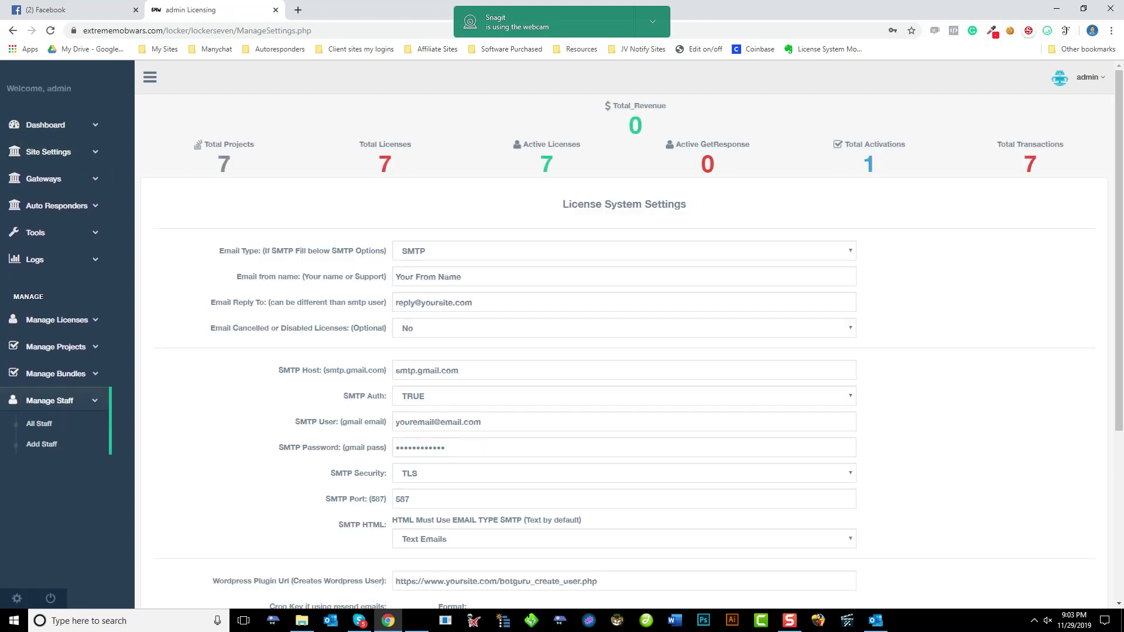